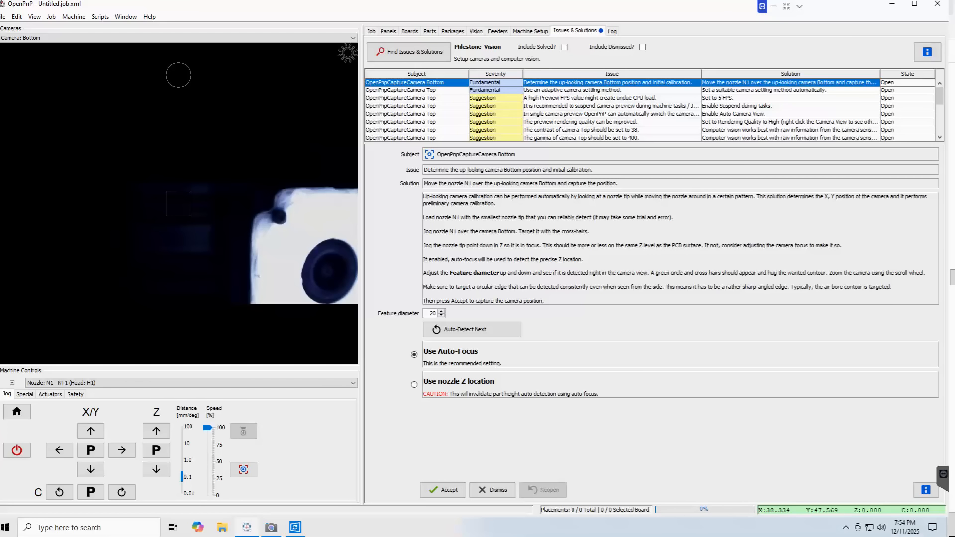
Find the open issues for the Vision milestone and look through the list of camera issues and suggestions
left_click(400, 59)
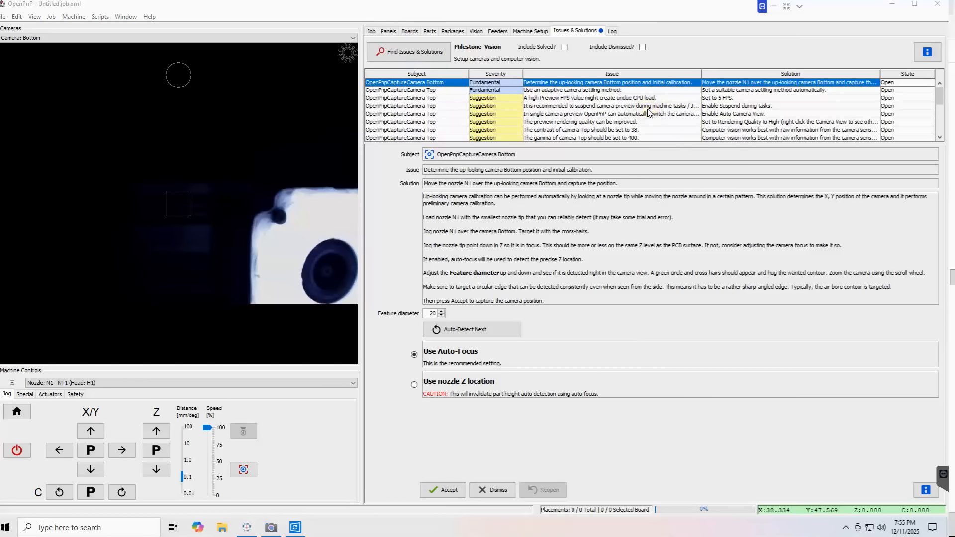
scroll(646, 109, "down", 5)
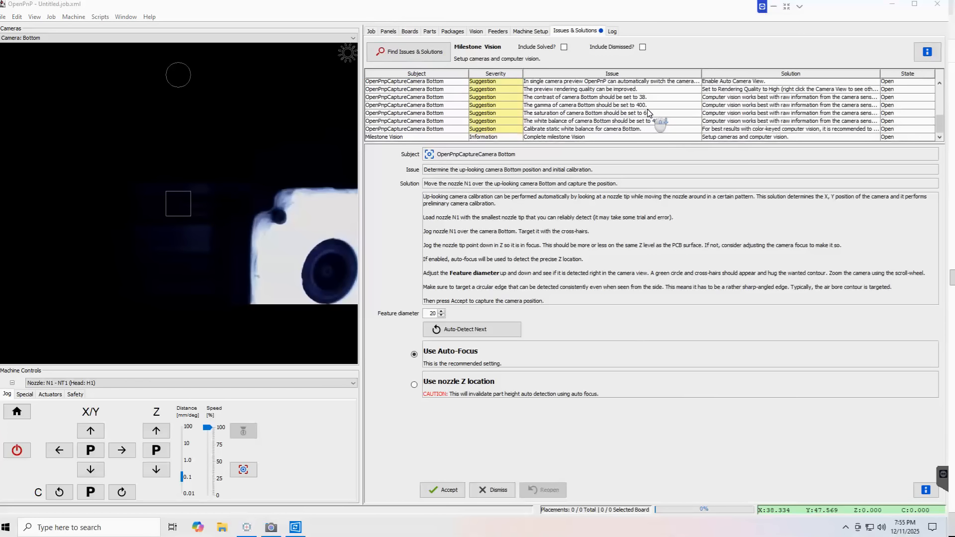
scroll(647, 112, "up", 3)
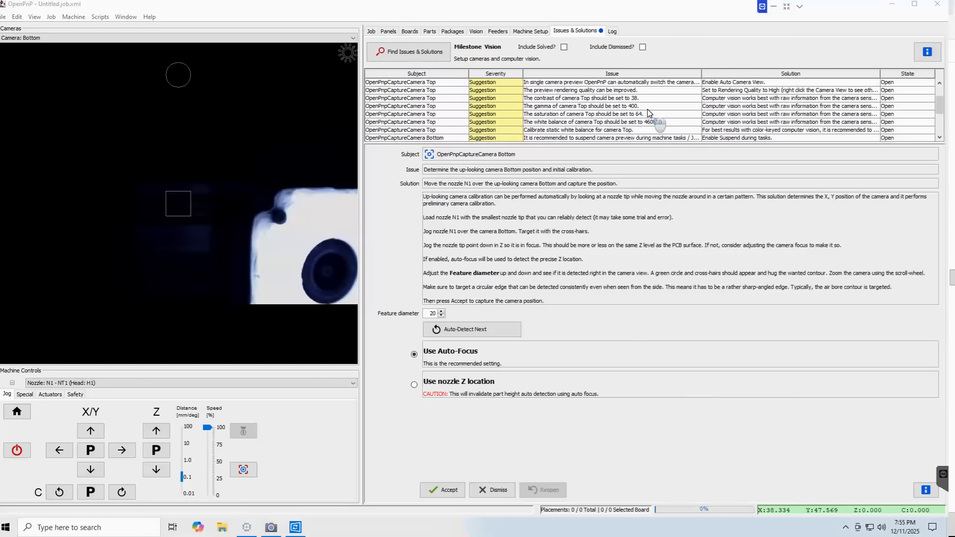
scroll(647, 112, "up", 2)
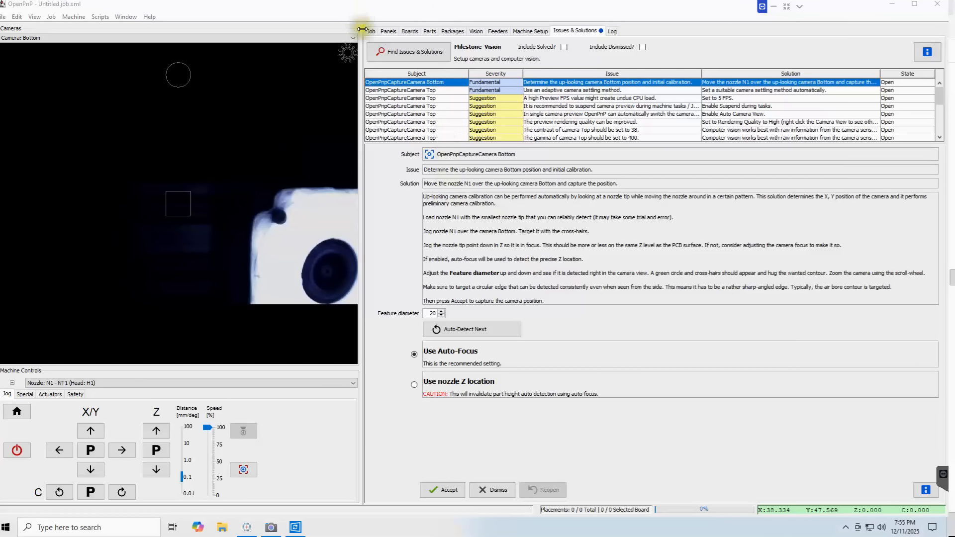
Switch the bottom camera's light off and on to test it, leaving it on
left_click(348, 53)
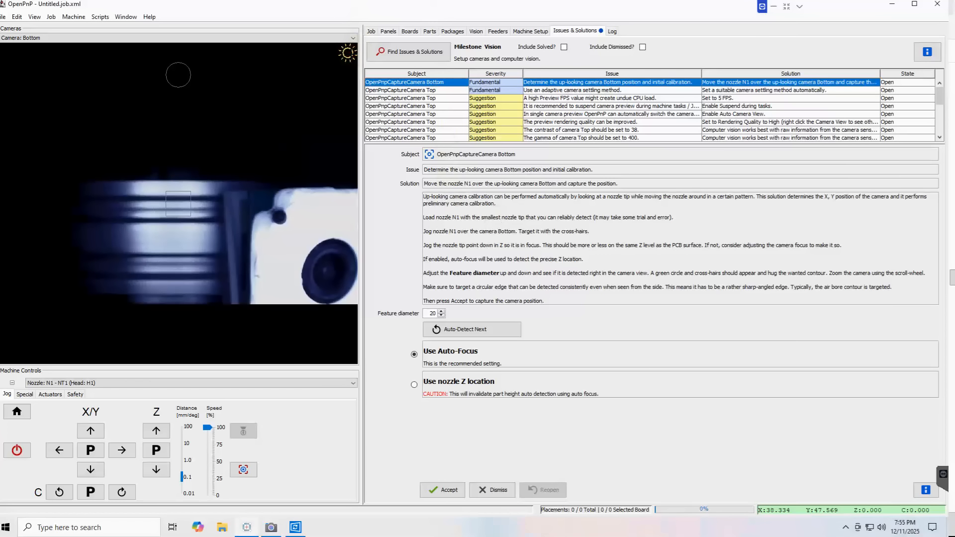
left_click(348, 53)
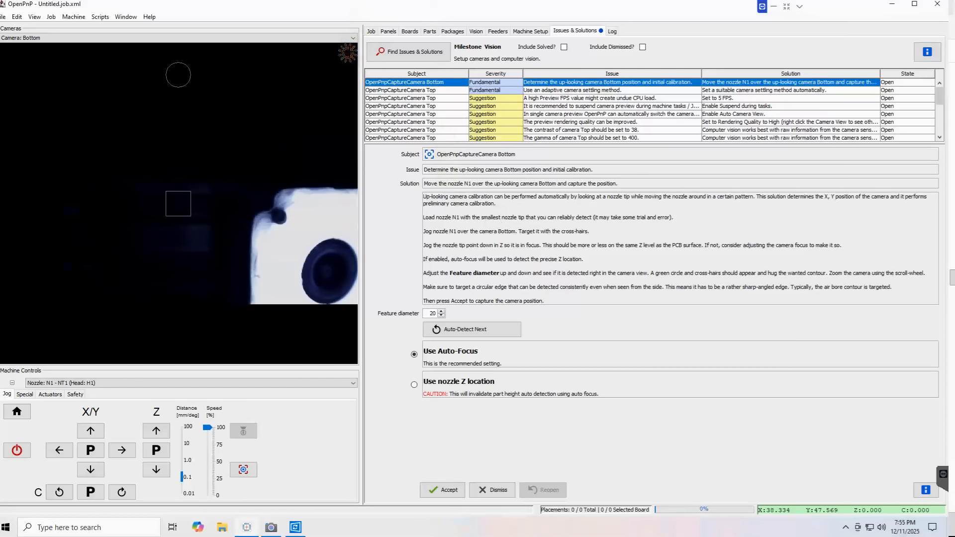
left_click(348, 54)
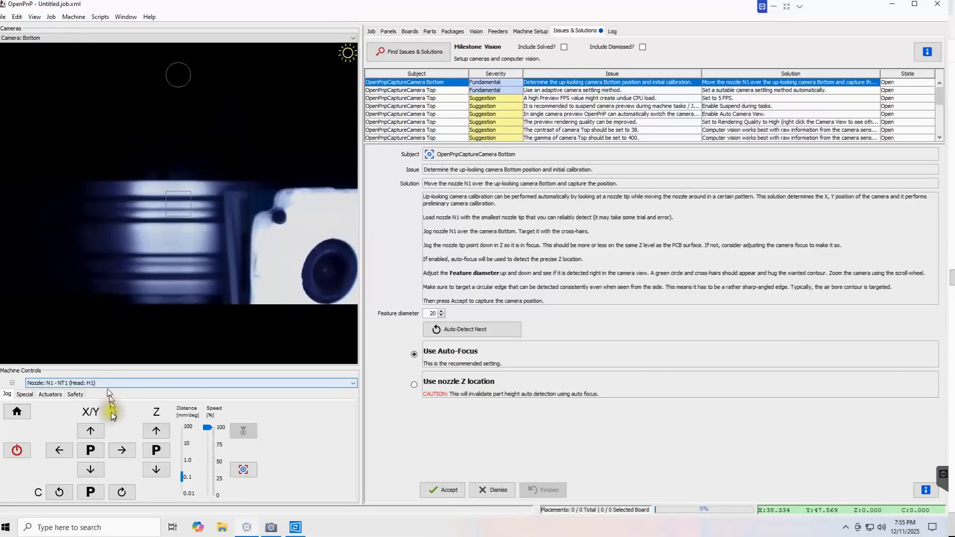
Set the jog distance to 10 mm and jog nozzle N1 80 mm in positive Y to Y 127.569
left_click(189, 444)
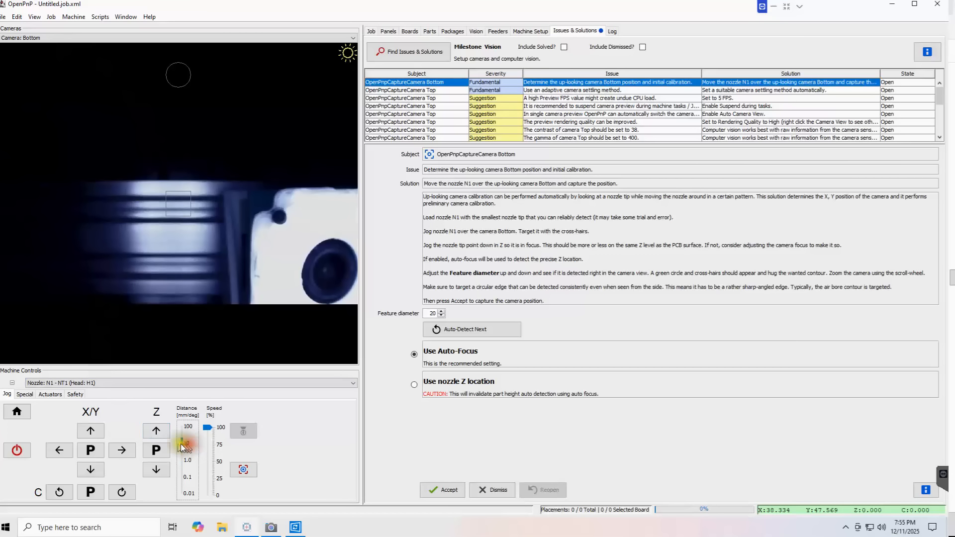
left_click(91, 431)
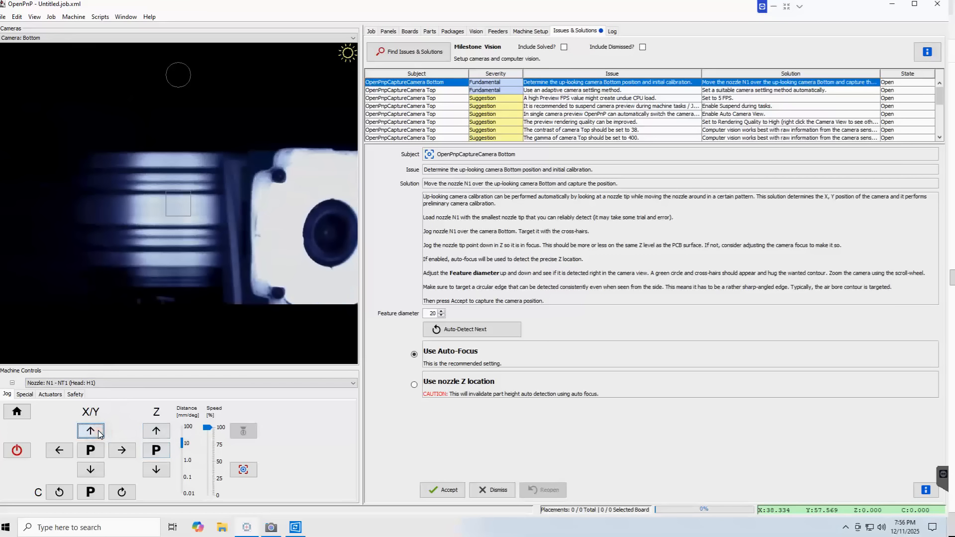
left_click(98, 433)
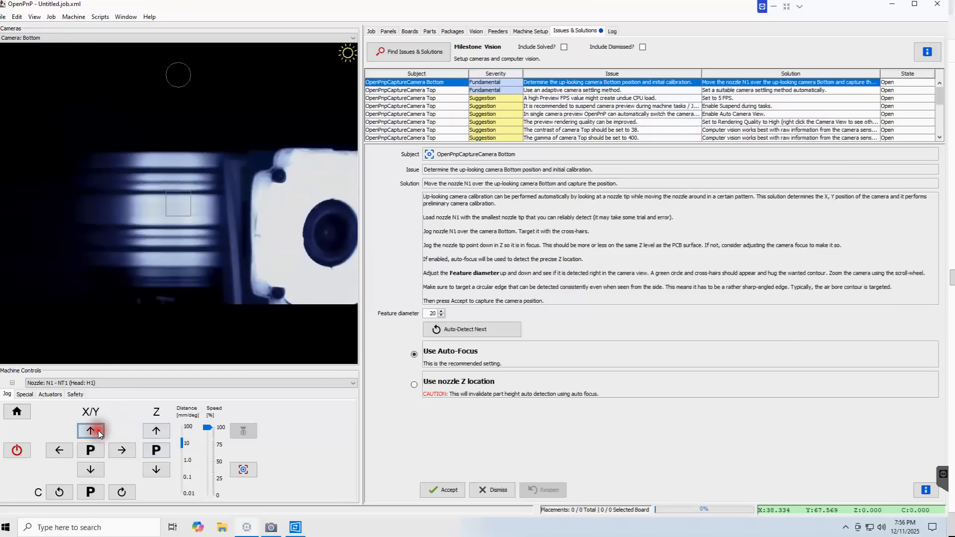
left_click(98, 433)
left_click(98, 432)
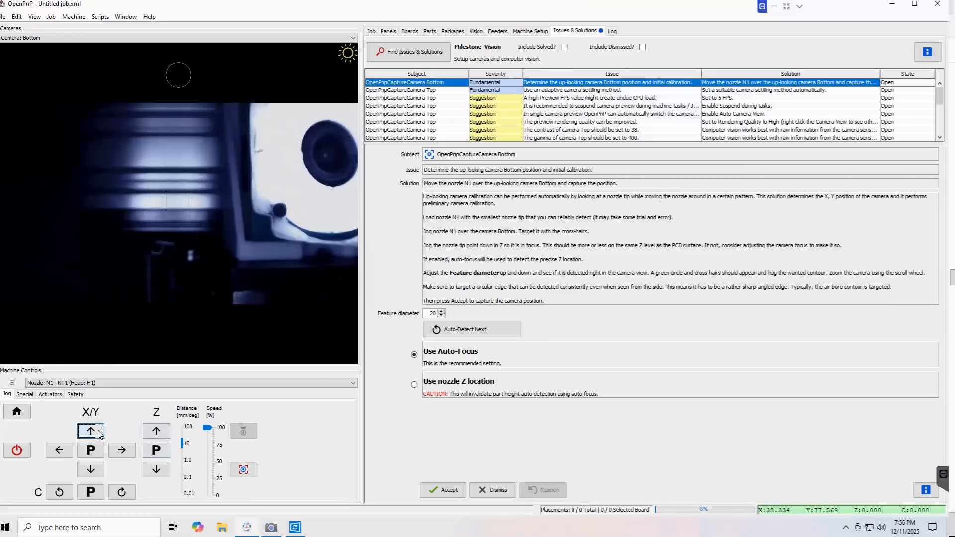
left_click(98, 432)
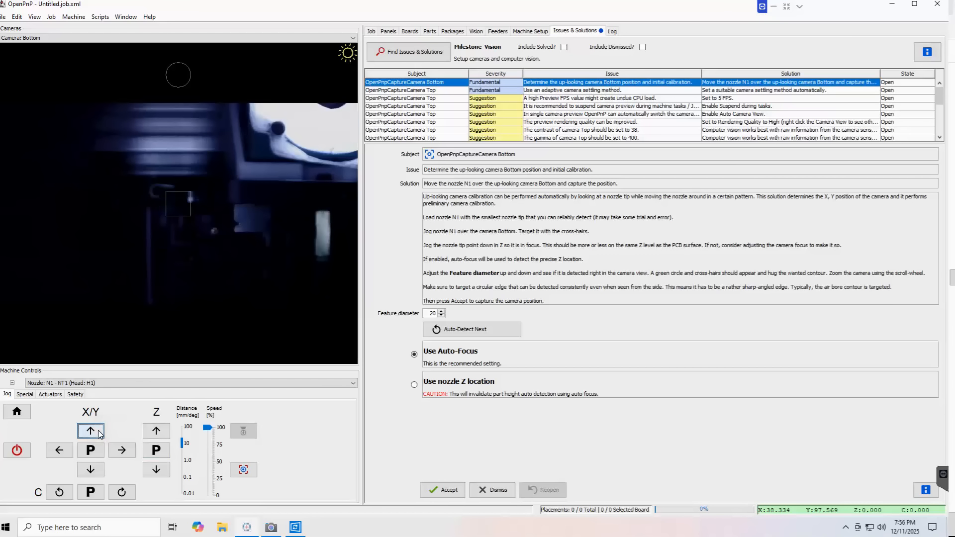
left_click(98, 433)
left_click(98, 433)
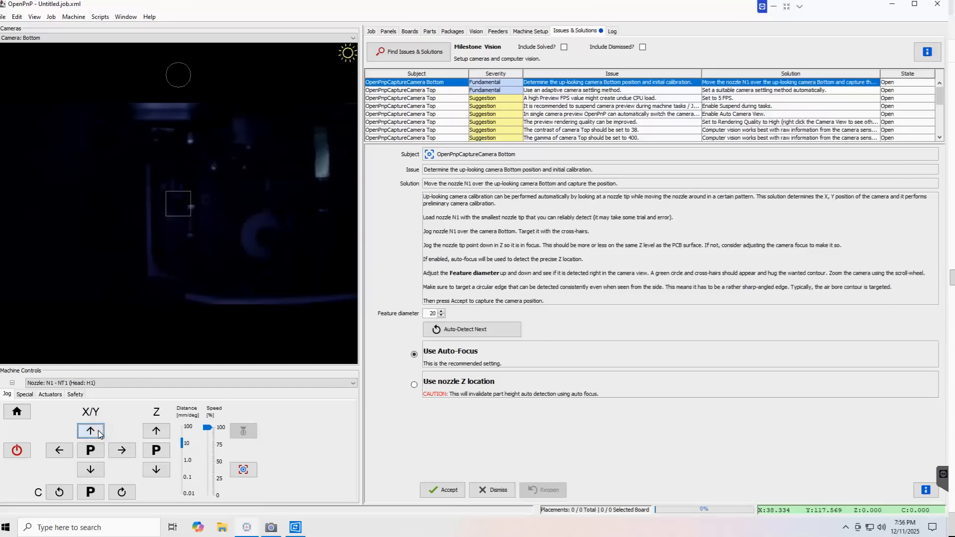
left_click(98, 433)
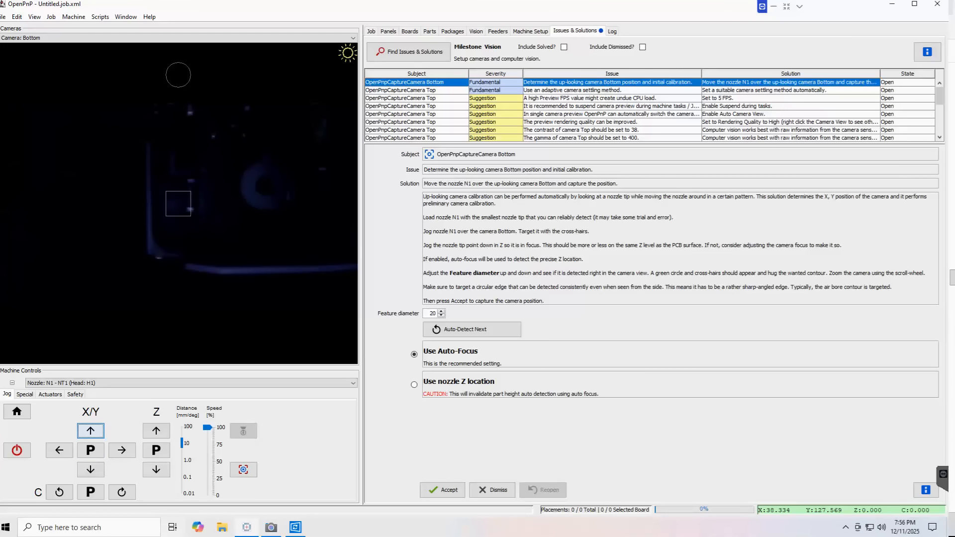
Jog nozzle N1 60 mm in positive X to X 98.334, bringing it near the bottom camera's center
left_click(122, 450)
left_click(125, 450)
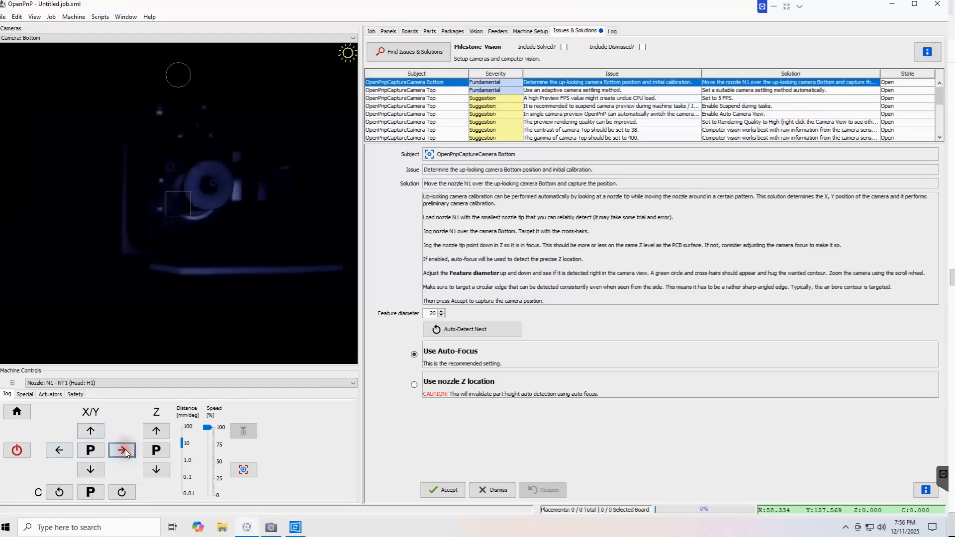
left_click(124, 450)
left_click(124, 450)
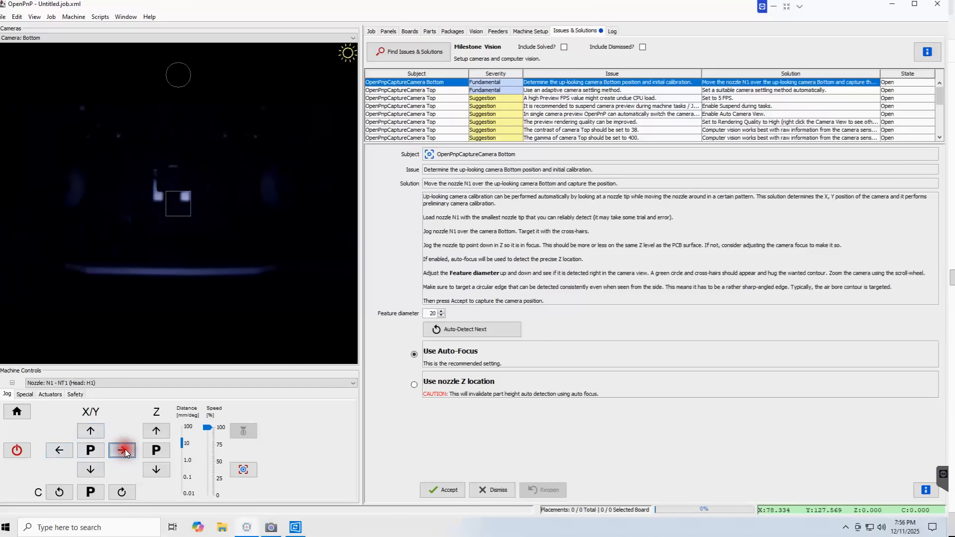
left_click(124, 450)
left_click(124, 450)
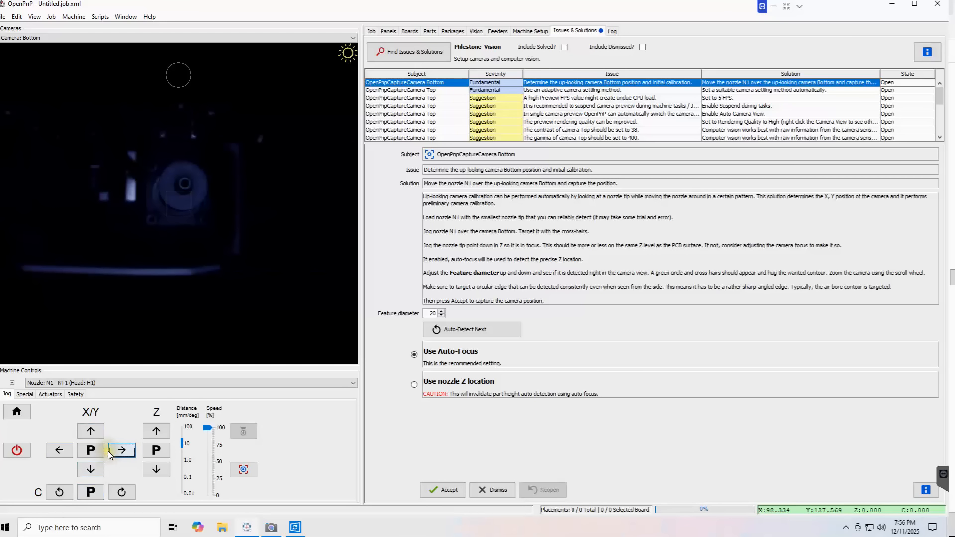
Jog nozzle N1 in 1 mm increments to X 99.334, Y 124.569 to approach the center of the bottom camera view
left_click(183, 460)
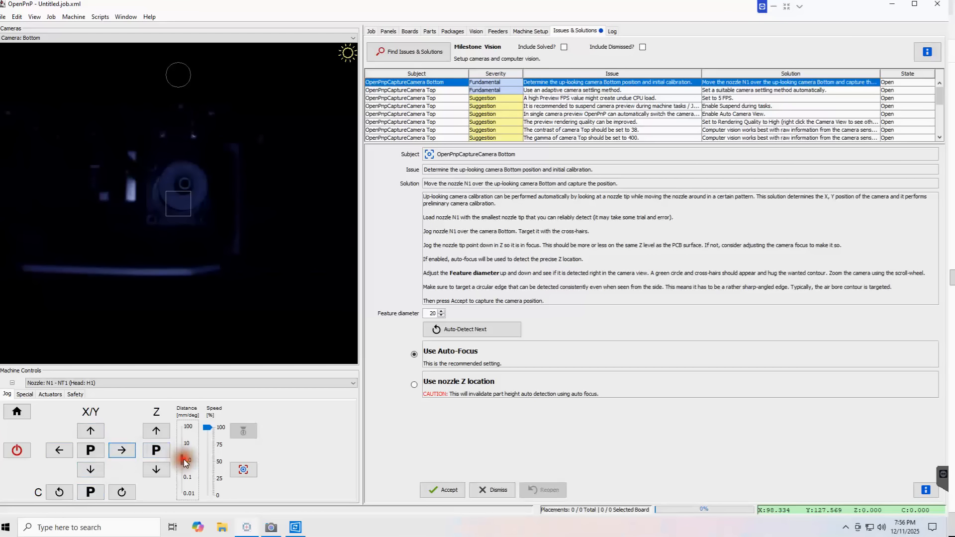
left_click(94, 431)
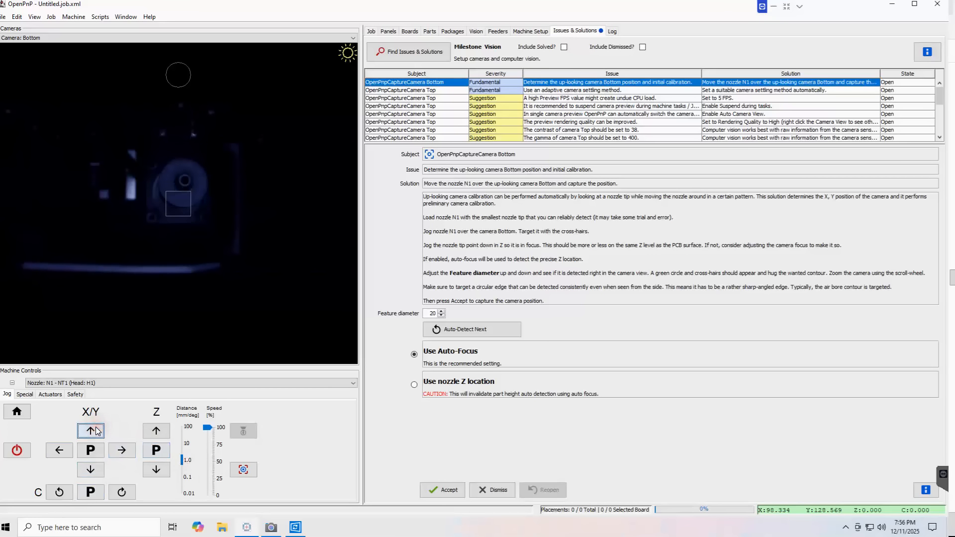
left_click(92, 469)
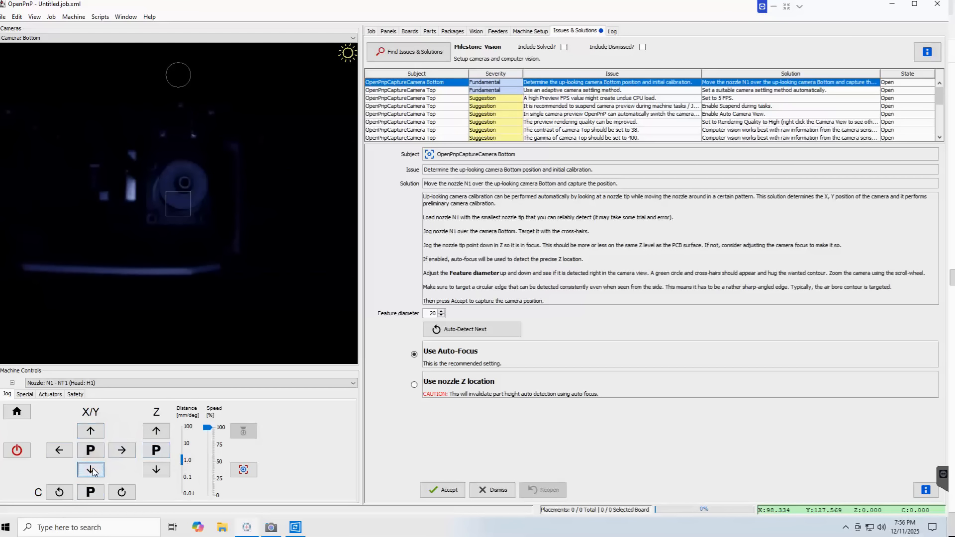
left_click(92, 469)
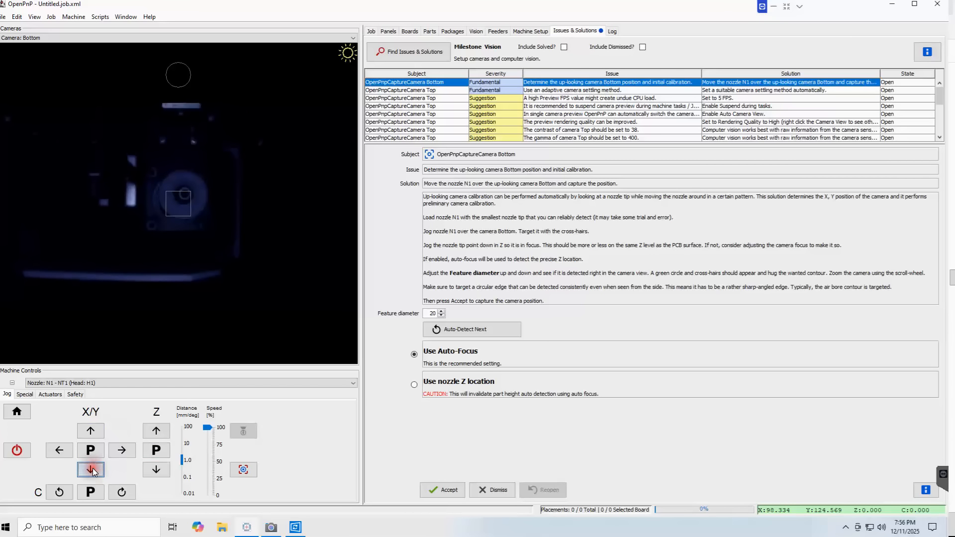
left_click(93, 469)
left_click(93, 469)
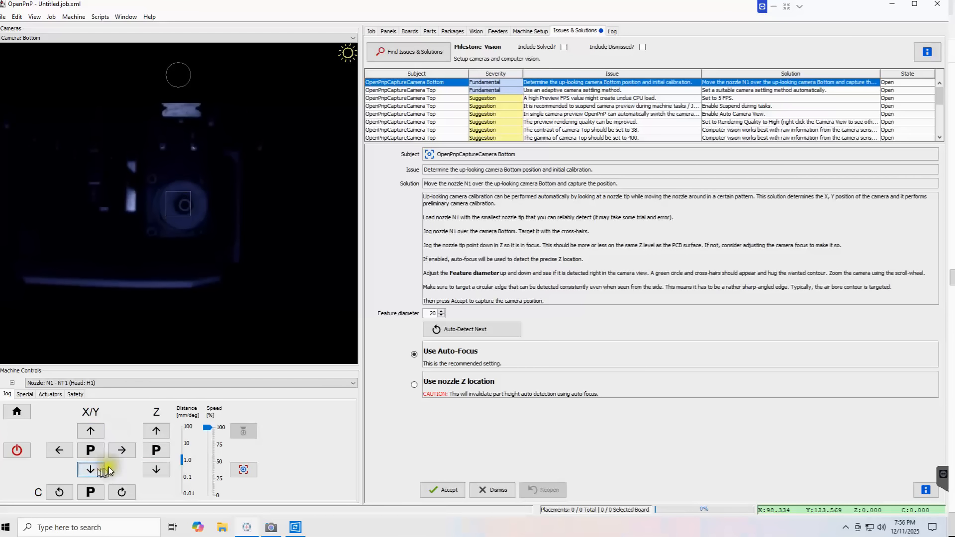
left_click(123, 450)
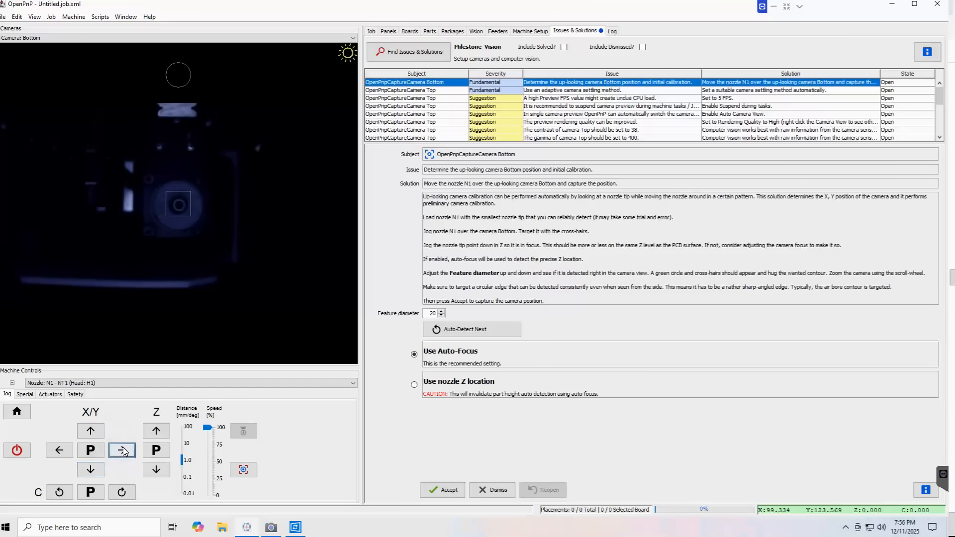
left_click(102, 430)
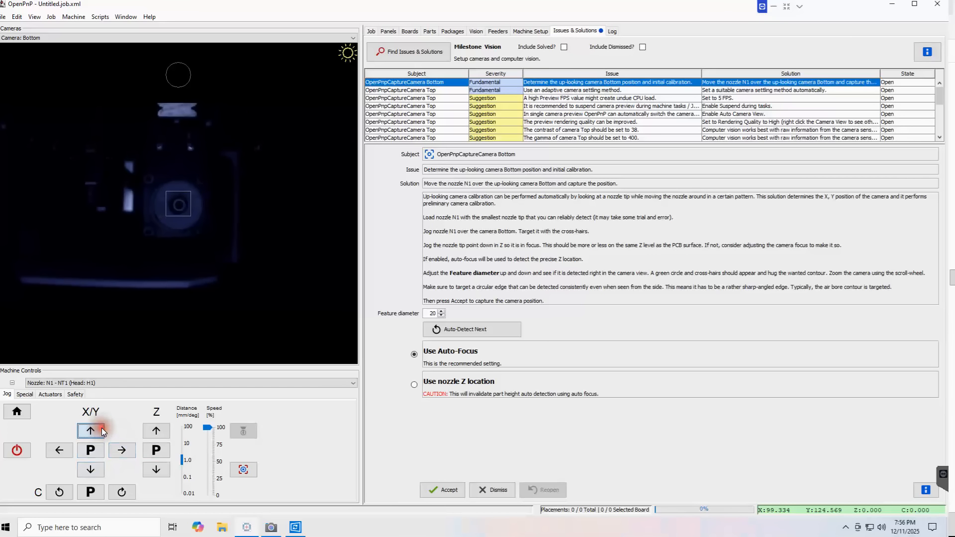
Set the jog distance to 0.1 mm and fine-jog nozzle N1 in Y to Y 123.969
left_click(185, 477)
left_click(100, 469)
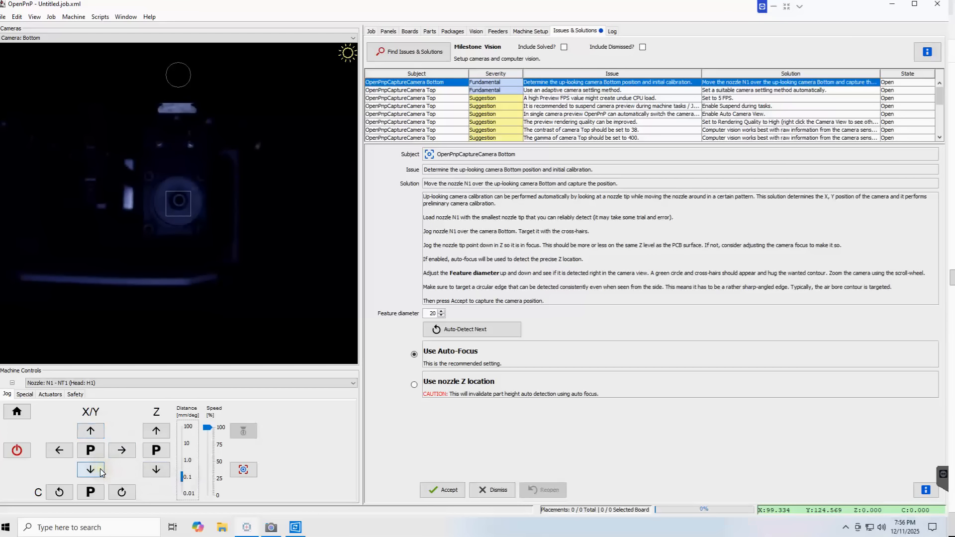
left_click(94, 432)
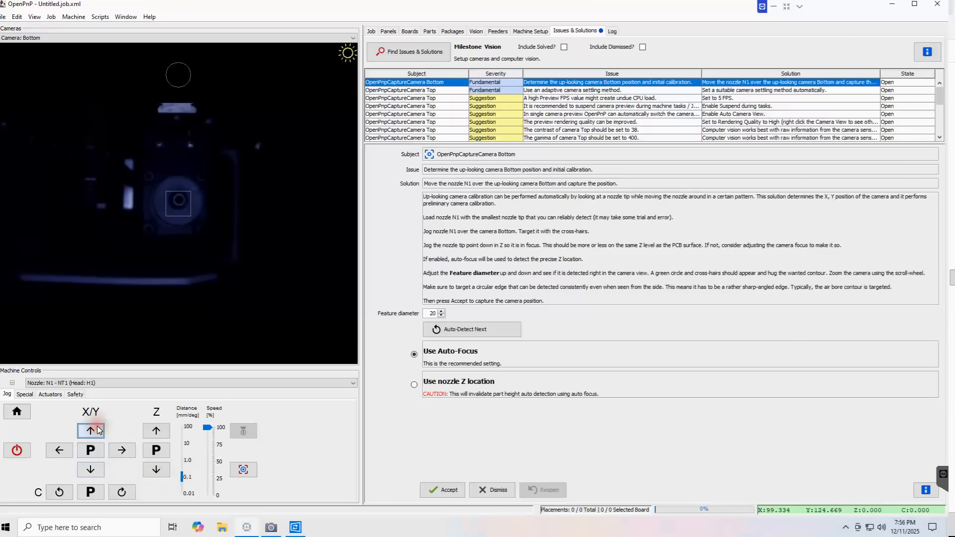
left_click(94, 469)
left_click(94, 469)
left_click(94, 470)
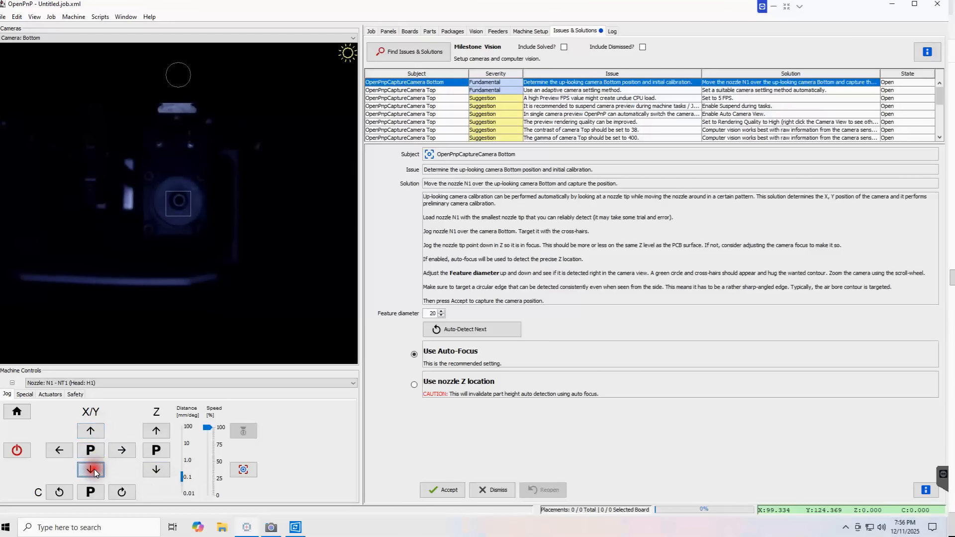
left_click(94, 469)
left_click(94, 469)
left_click(94, 469)
left_click(94, 470)
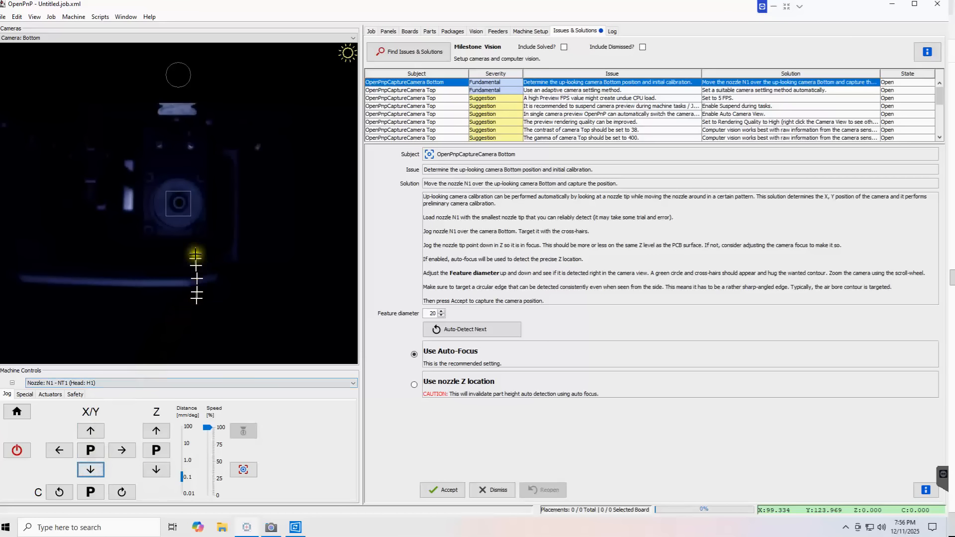
Center nozzle N1 precisely on the bottom camera's target in 0.1 mm increments, ending at X 99.434, Y 123.869
scroll(196, 249, "up", 3)
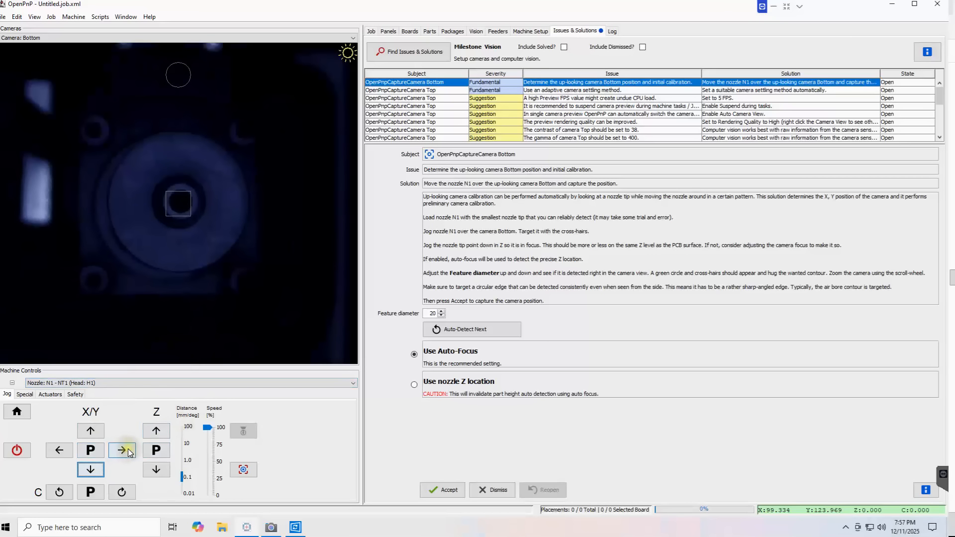
left_click(61, 450)
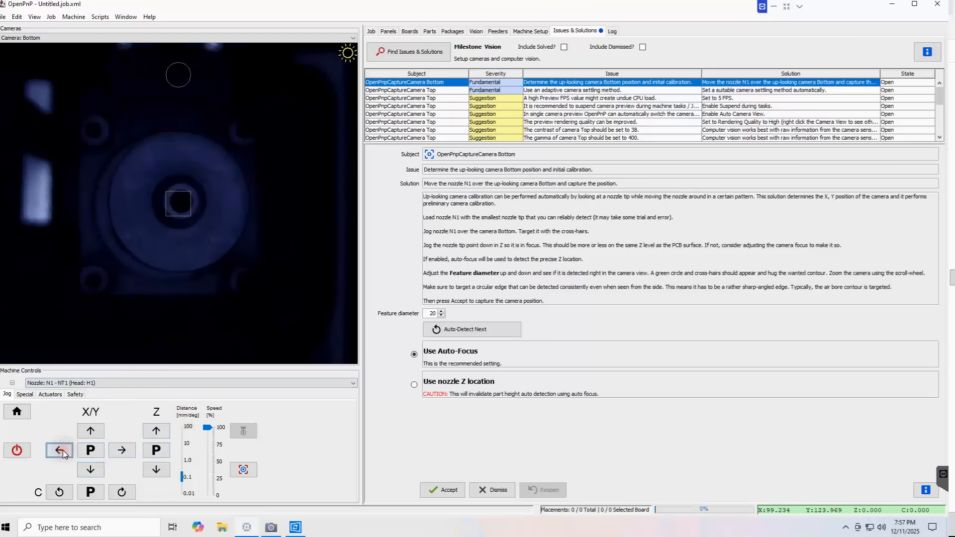
left_click(128, 449)
left_click(128, 449)
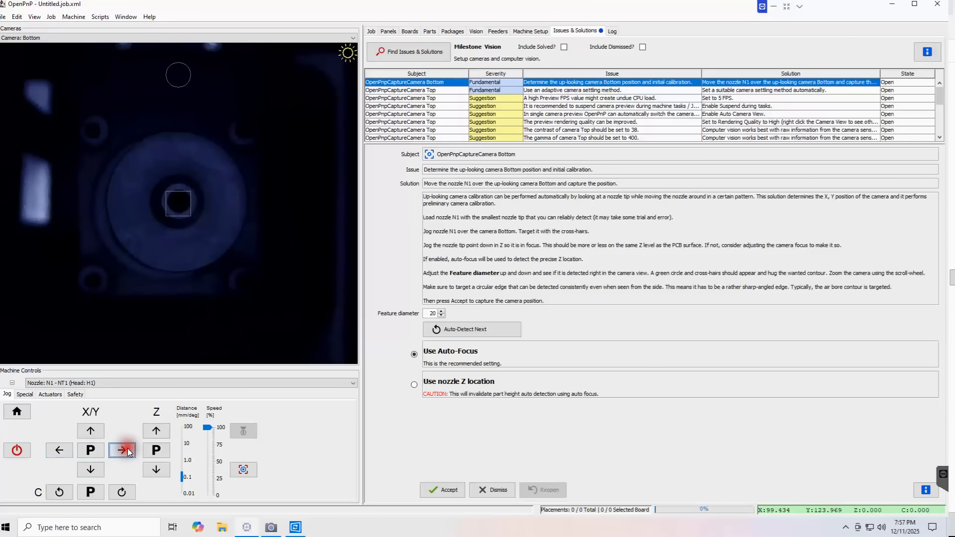
left_click(128, 449)
left_click(61, 450)
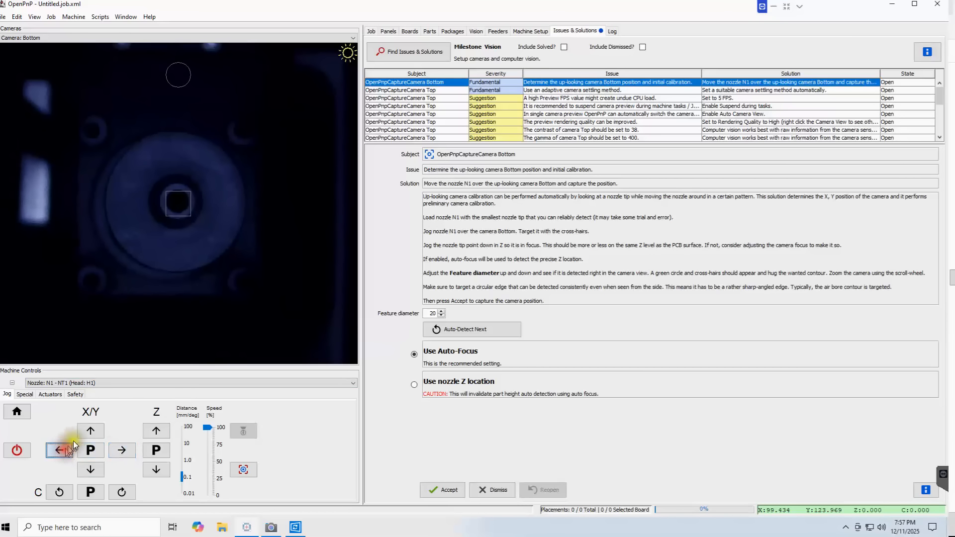
left_click(90, 468)
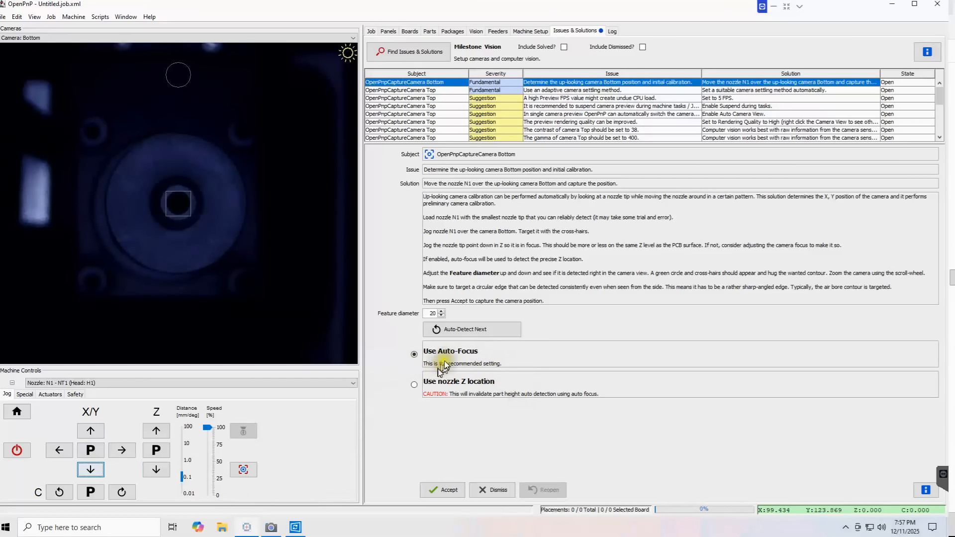
Auto-detect the nozzle's feature diameter for the bottom camera's initial calibration
left_click(444, 490)
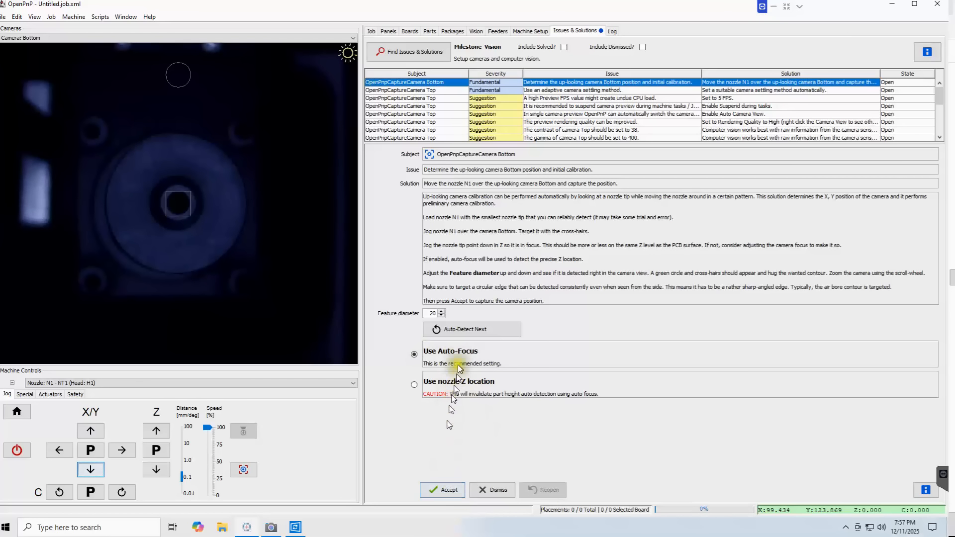
left_click(462, 331)
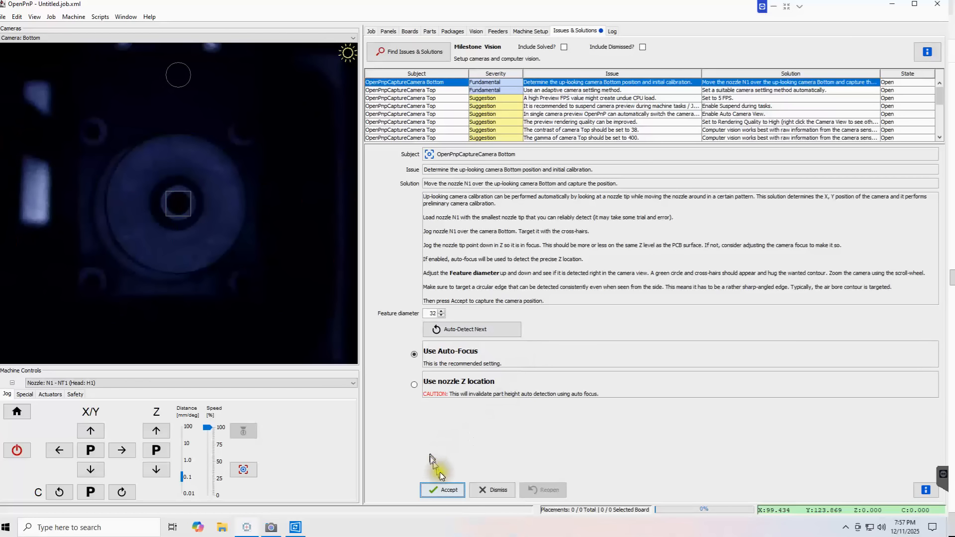
Accept the solution for the up-looking bottom camera's position and initial calibration, using auto-focus
left_click(447, 491)
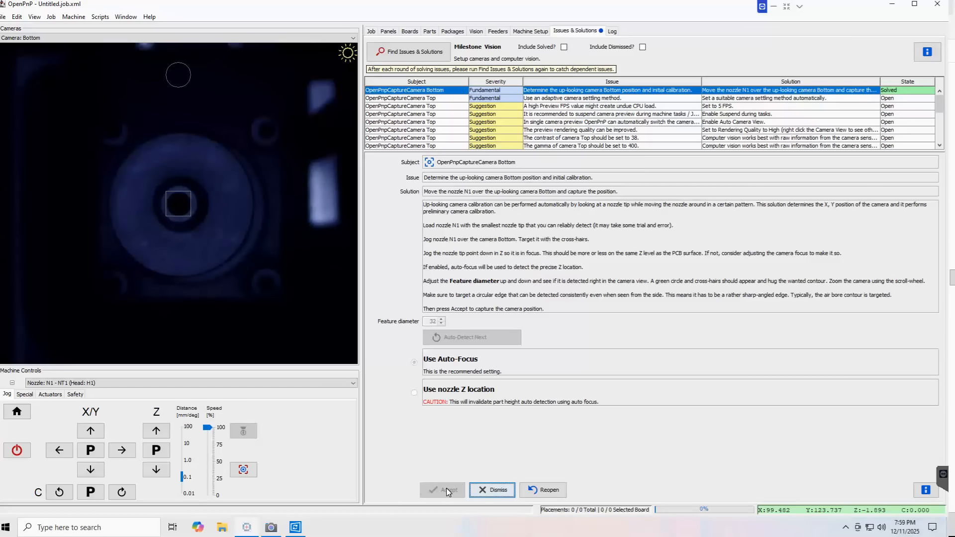
Apply the adaptive camera settling solution to the top camera, rescan for issues and apply it to the bottom camera
left_click(559, 99)
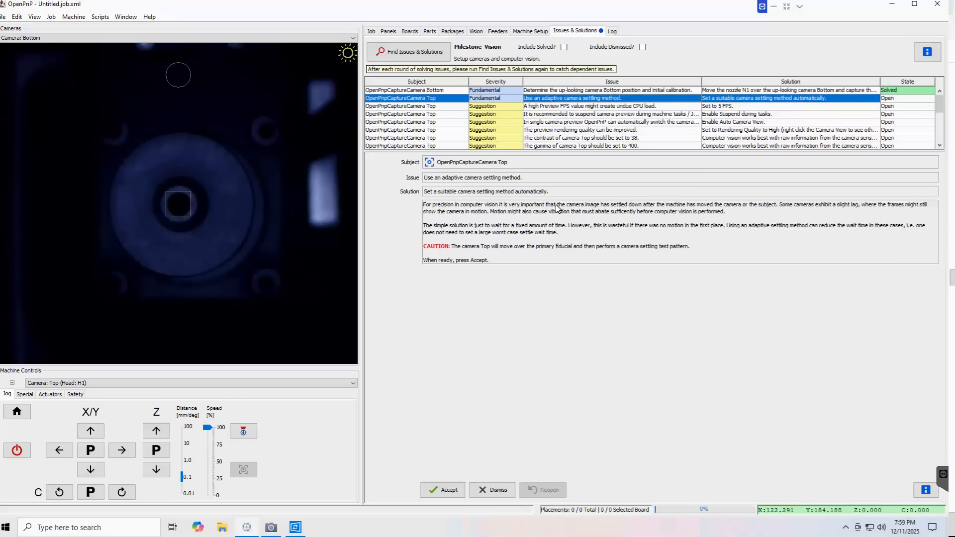
left_click(452, 490)
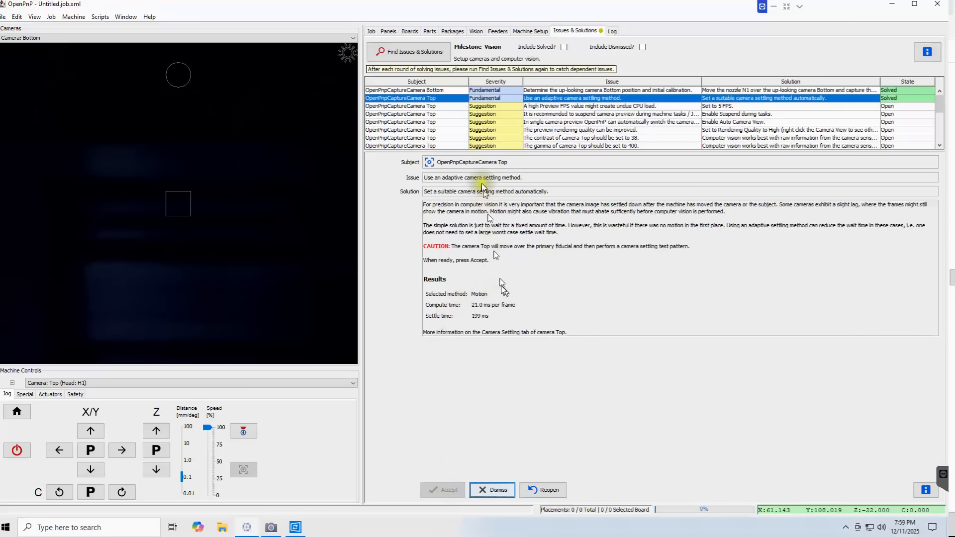
left_click(402, 55)
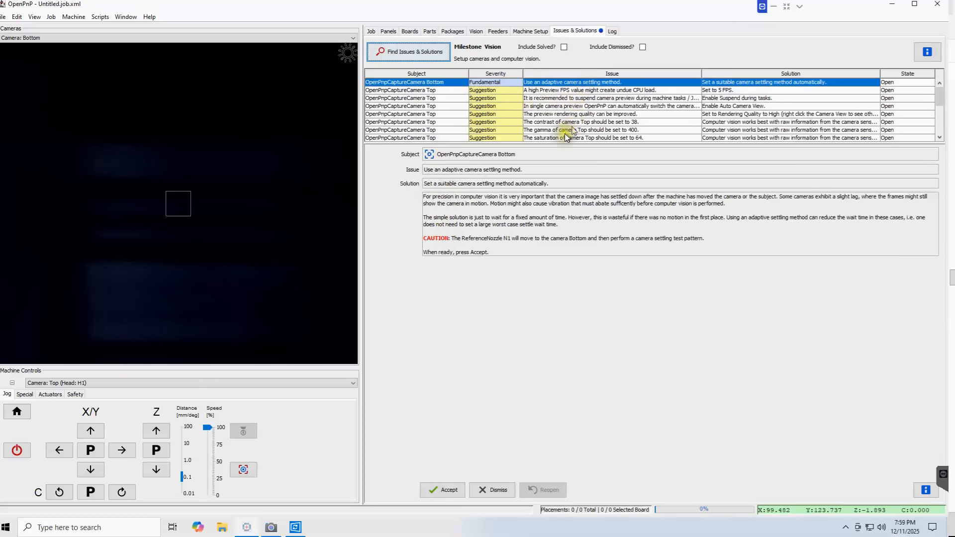
left_click(461, 489)
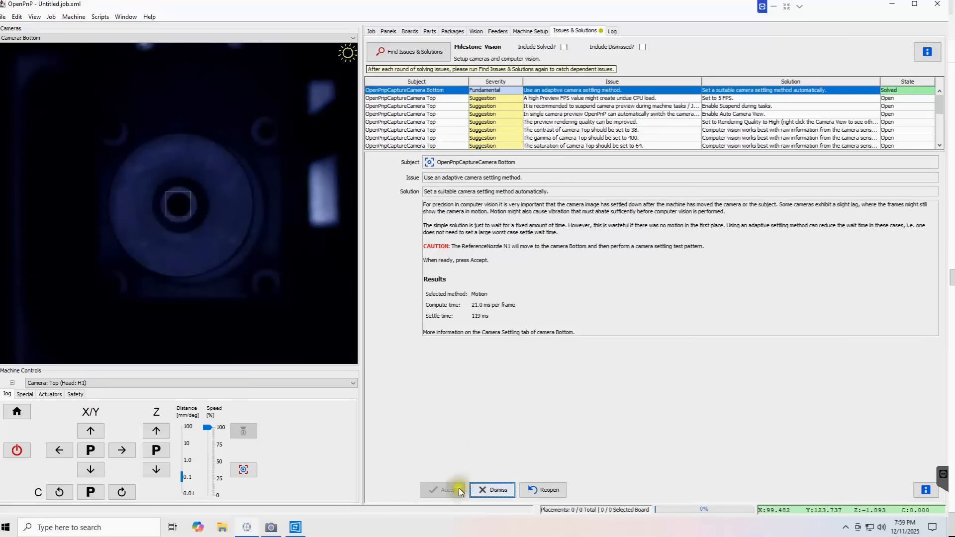
Rescan for issues, then accept 5 FPS preview and suspend during tasks for the top camera
left_click(433, 49)
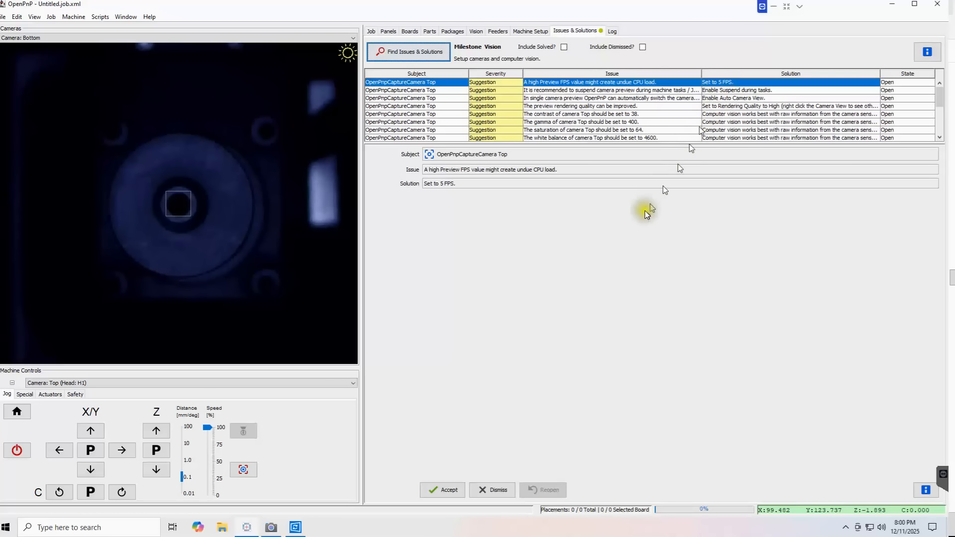
left_click(441, 490)
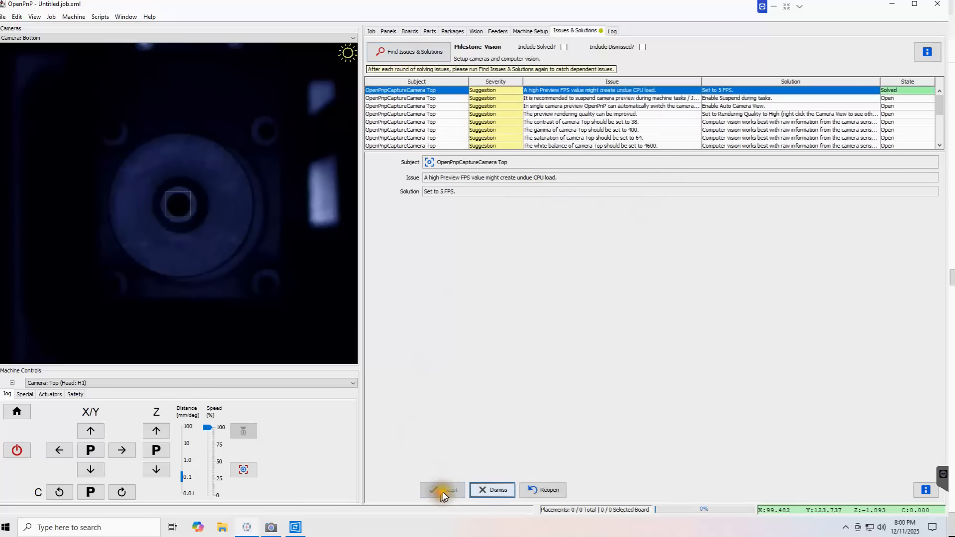
left_click(575, 98)
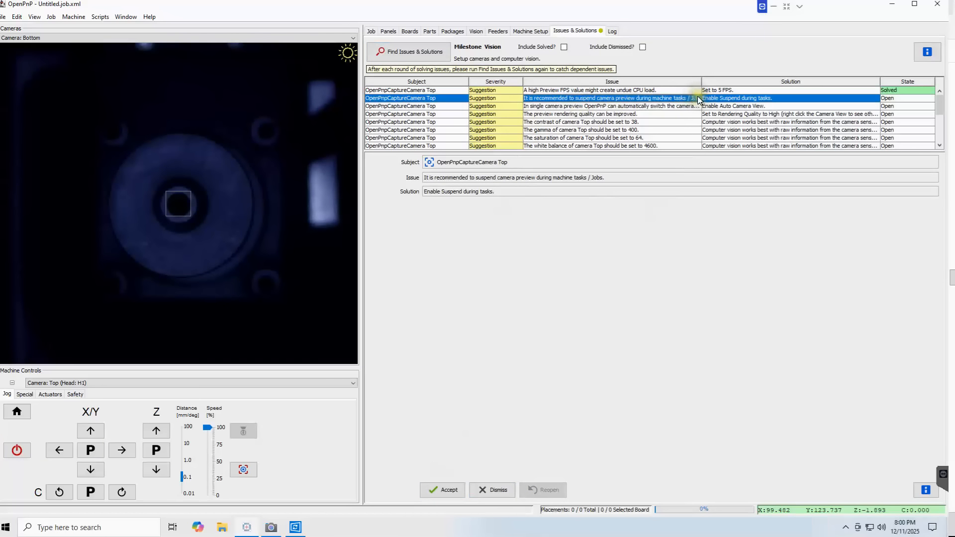
left_click(442, 490)
Enable Auto Camera View and set the preview rendering quality to High for the top camera
left_click(549, 106)
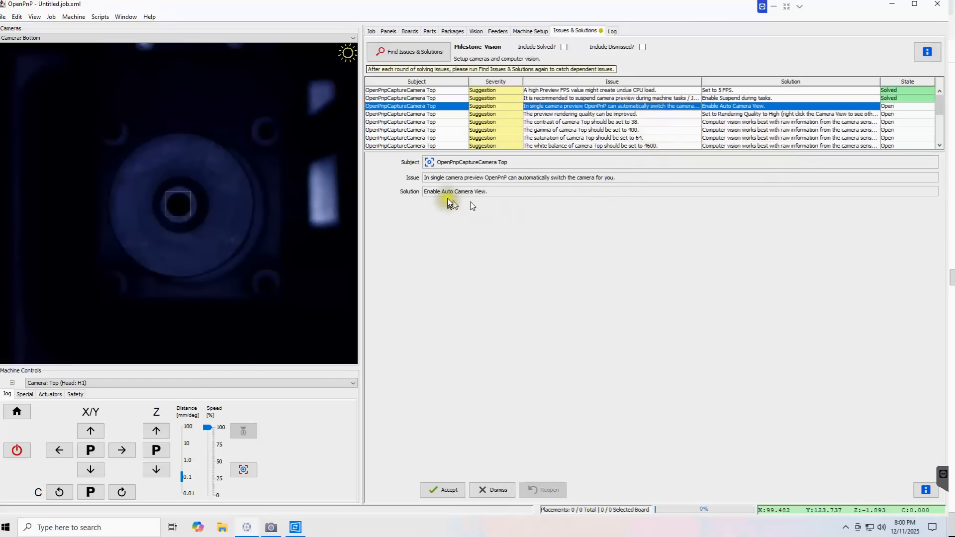
left_click(445, 491)
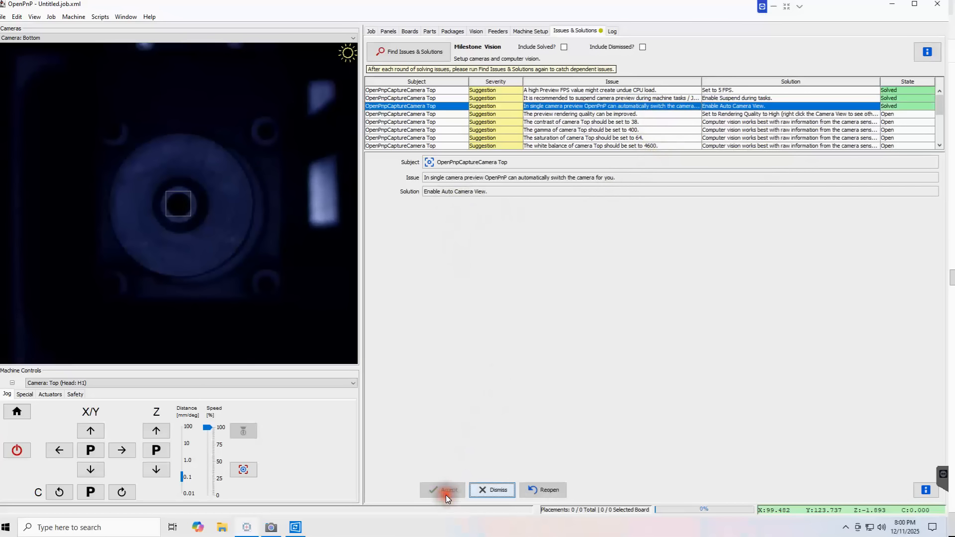
left_click(629, 115)
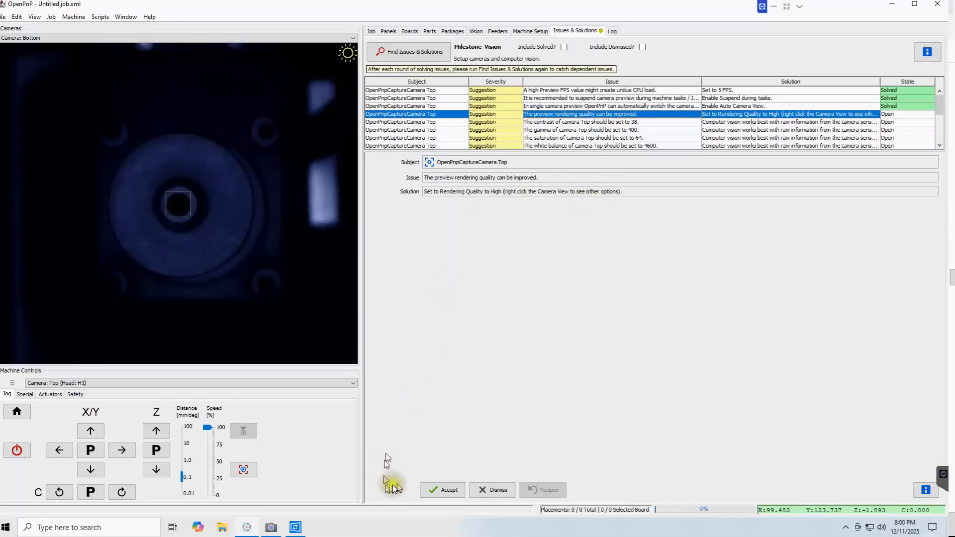
left_click(442, 495)
Rescan for issues and accept a contrast of 38 and a gamma of 400 for the top camera
left_click(422, 51)
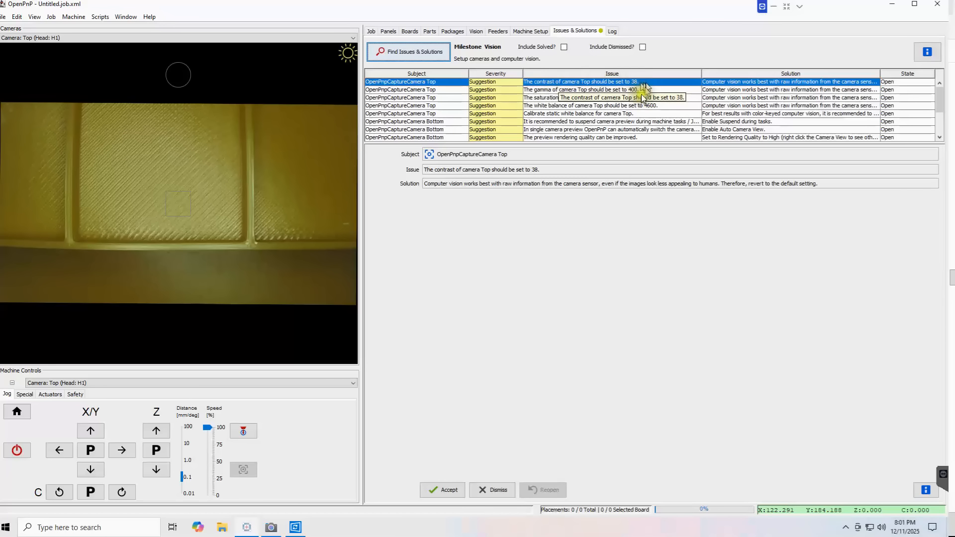
left_click(441, 491)
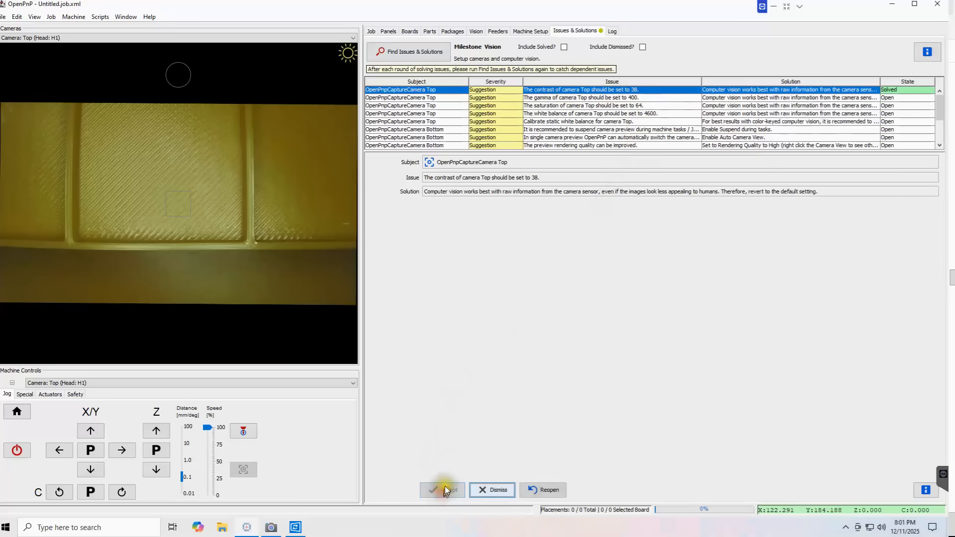
left_click(576, 97)
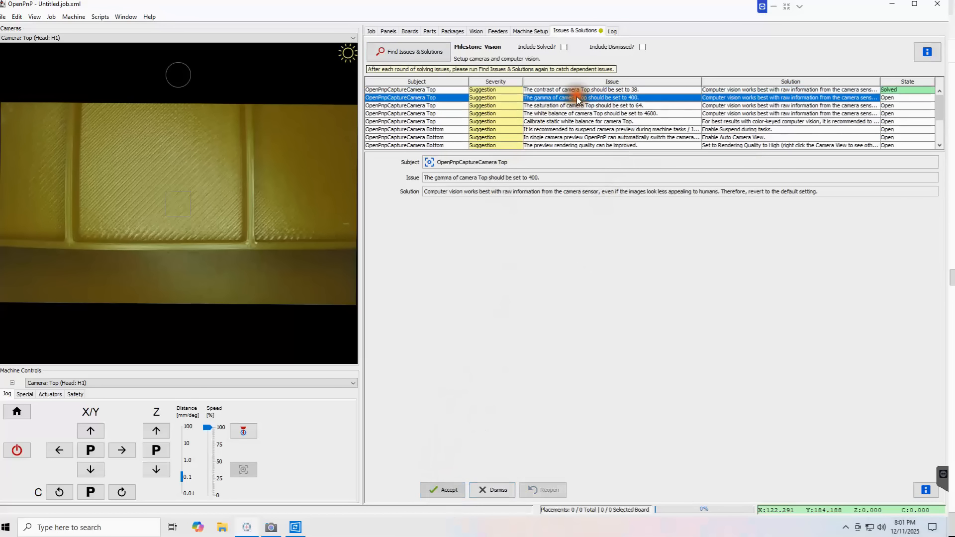
left_click(451, 490)
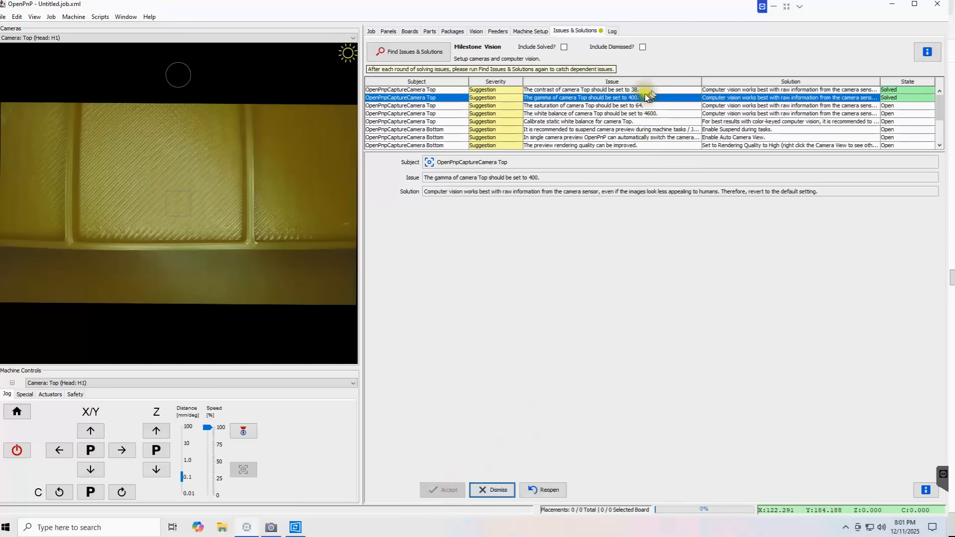
Accept a saturation of 64 and a white balance of 4600 for the top camera
left_click(570, 106)
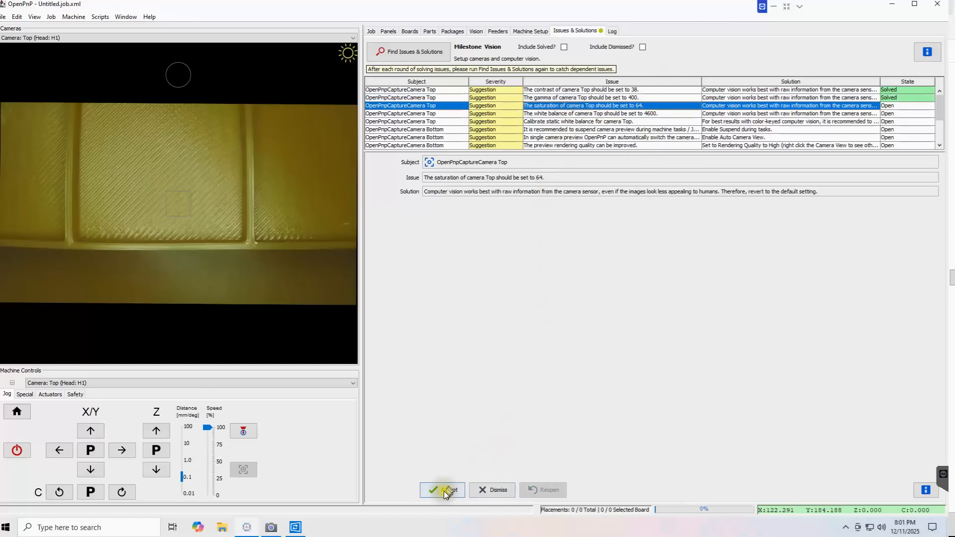
left_click(444, 491)
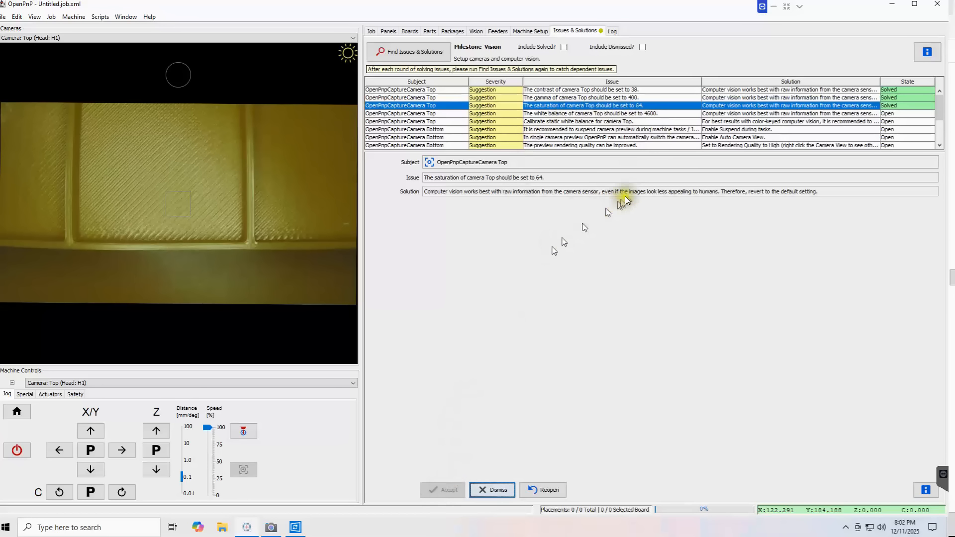
left_click(643, 114)
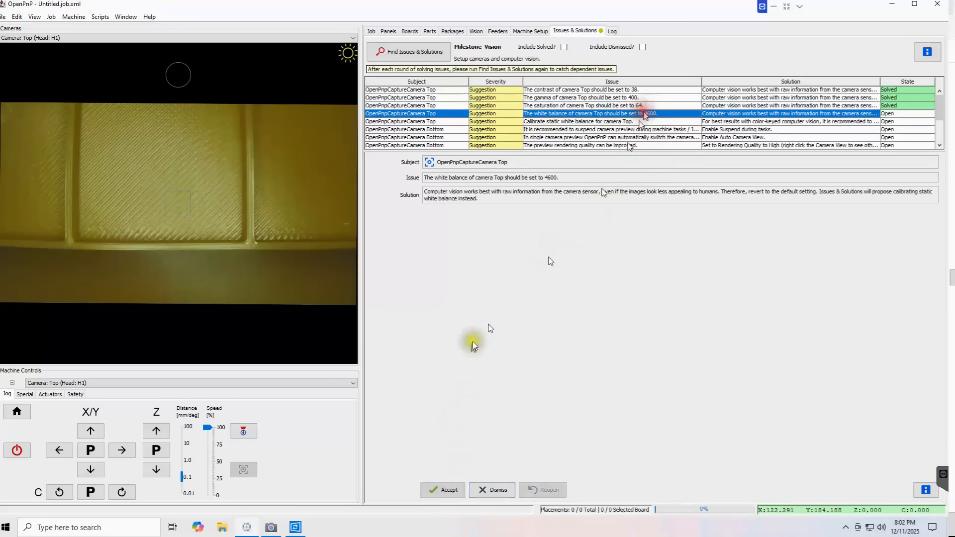
left_click(438, 488)
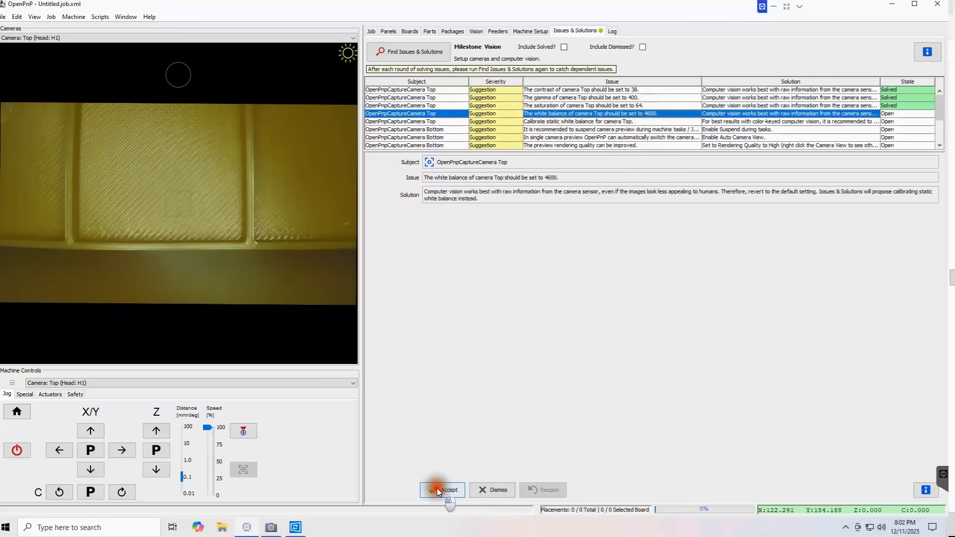
Try to calibrate the top camera's static white balance, and dismiss that issue
left_click(551, 122)
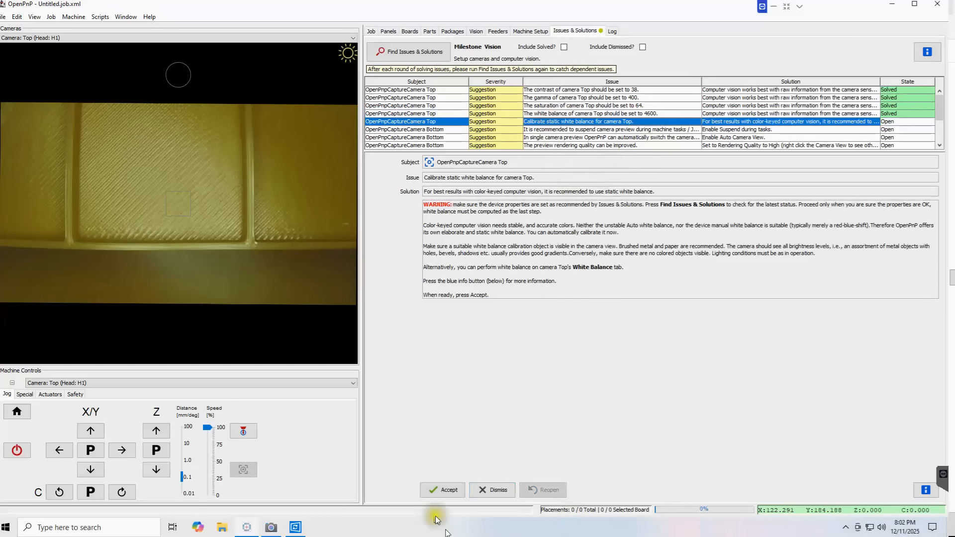
left_click(438, 488)
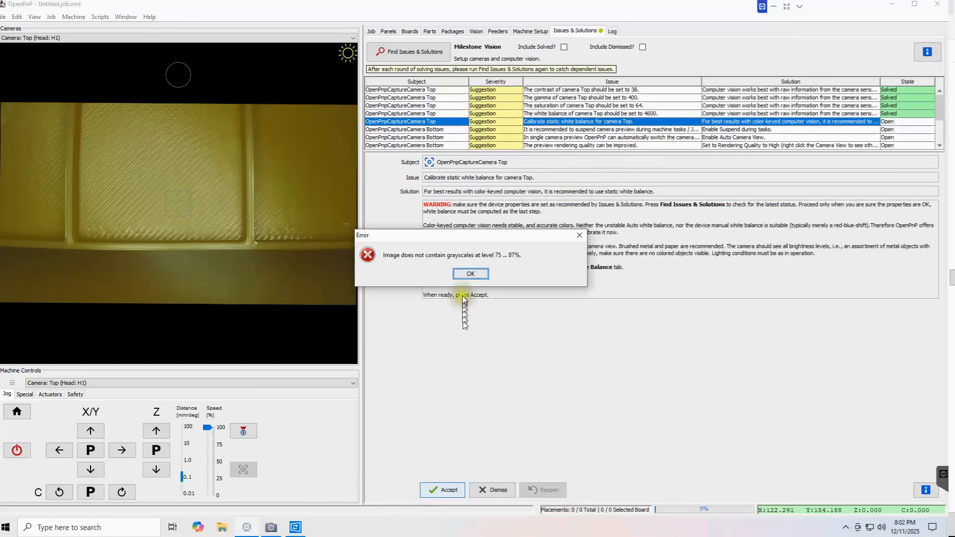
left_click(471, 273)
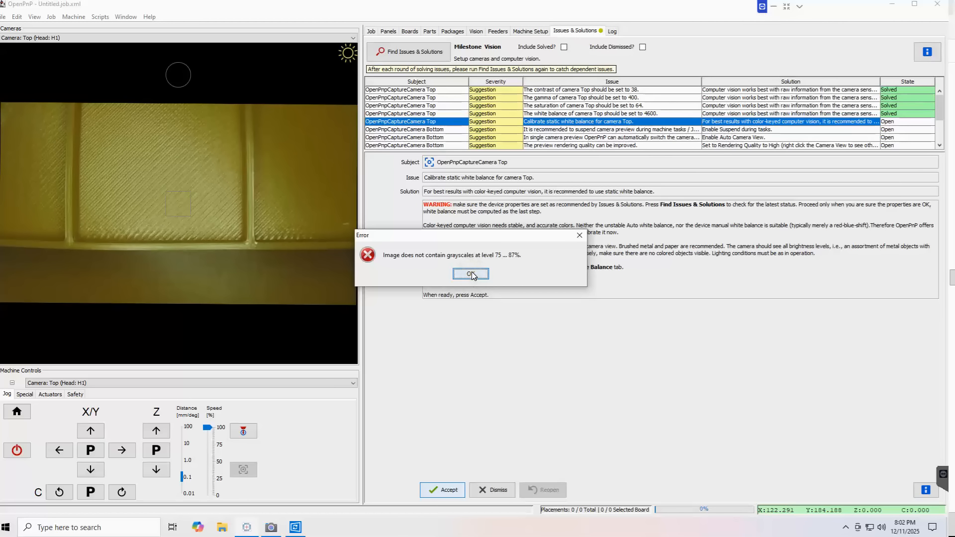
left_click(470, 274)
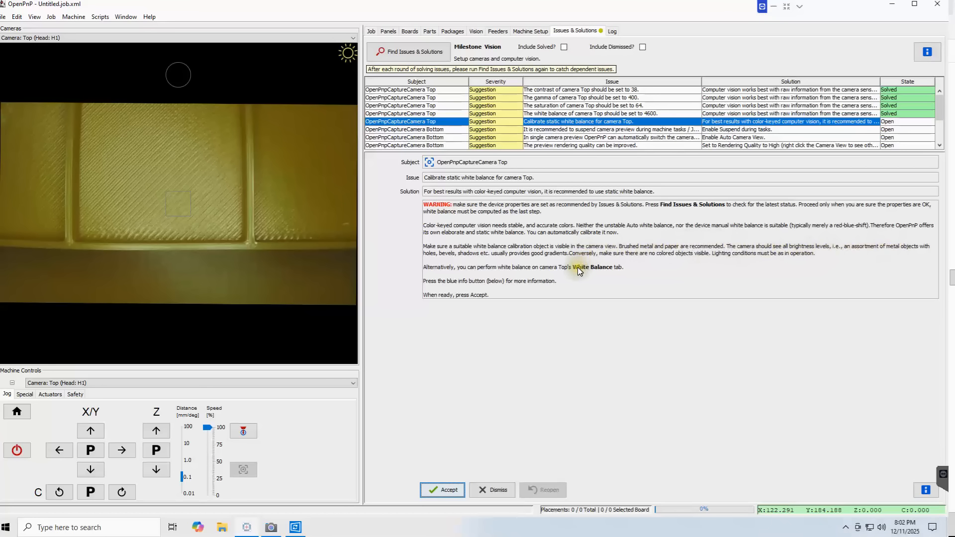
left_click(502, 489)
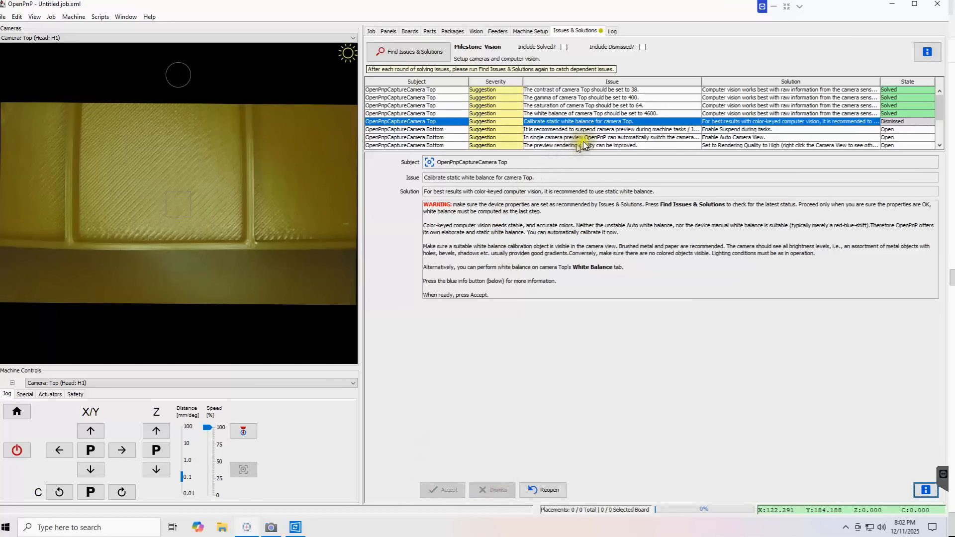
Enable suspend during tasks and Auto Camera View for the bottom camera
left_click(616, 129)
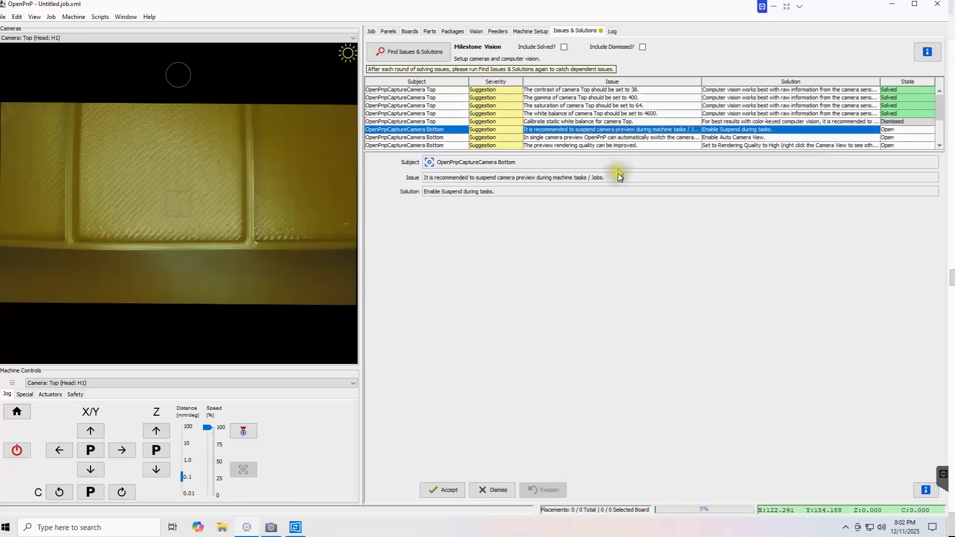
left_click(450, 492)
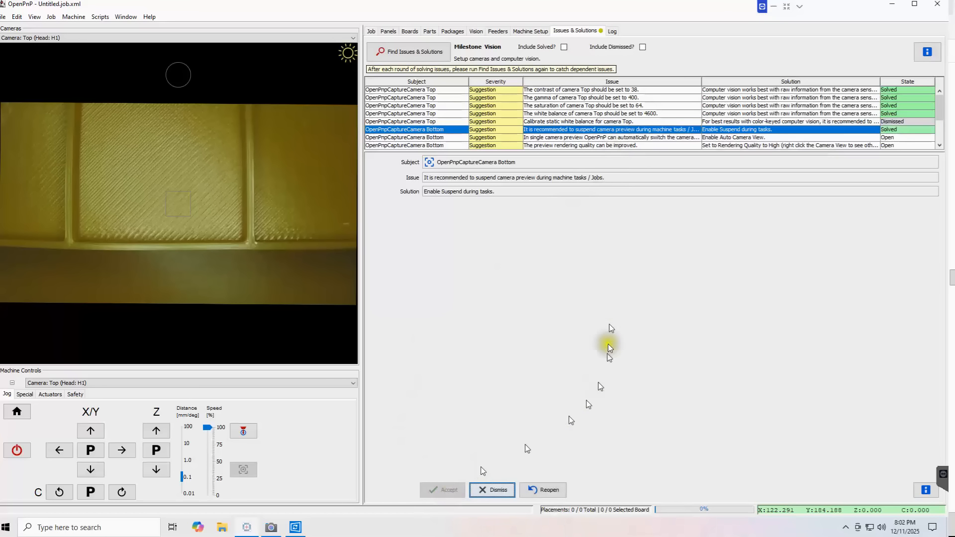
left_click(647, 138)
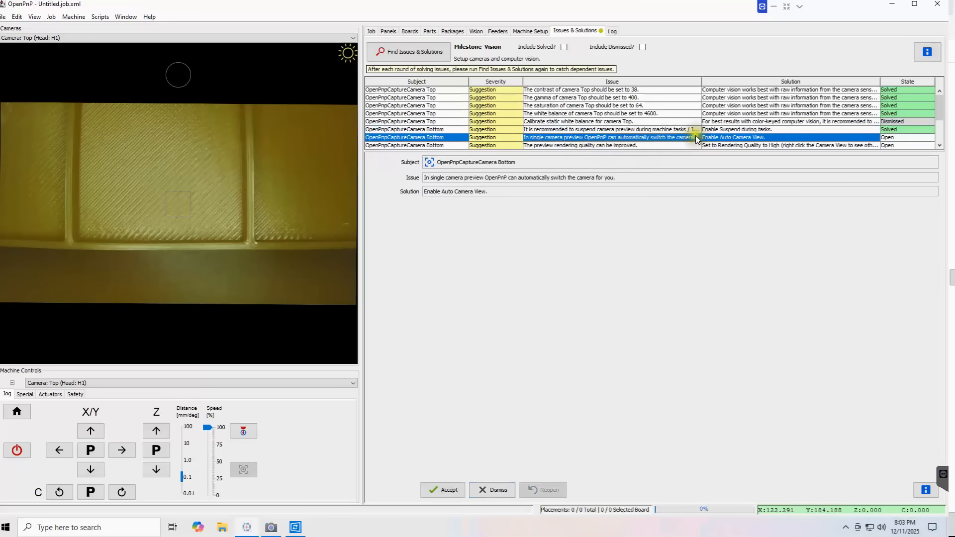
left_click(449, 491)
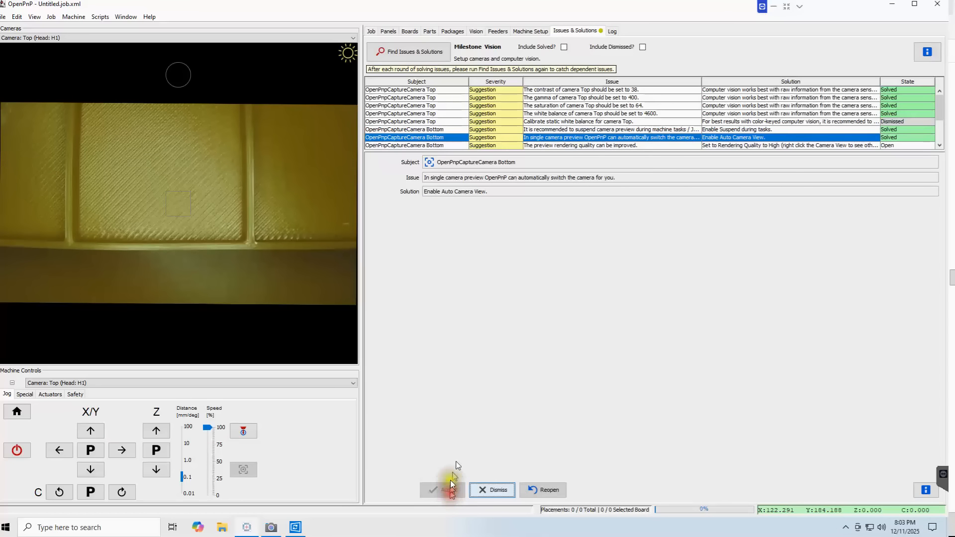
Accept High preview rendering quality and a contrast of 38 for the bottom camera
left_click(584, 144)
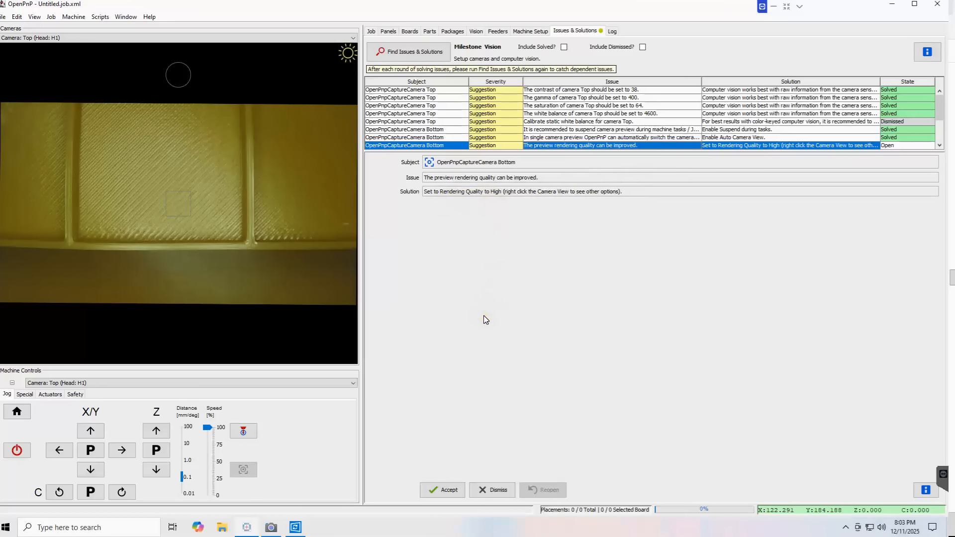
left_click(439, 490)
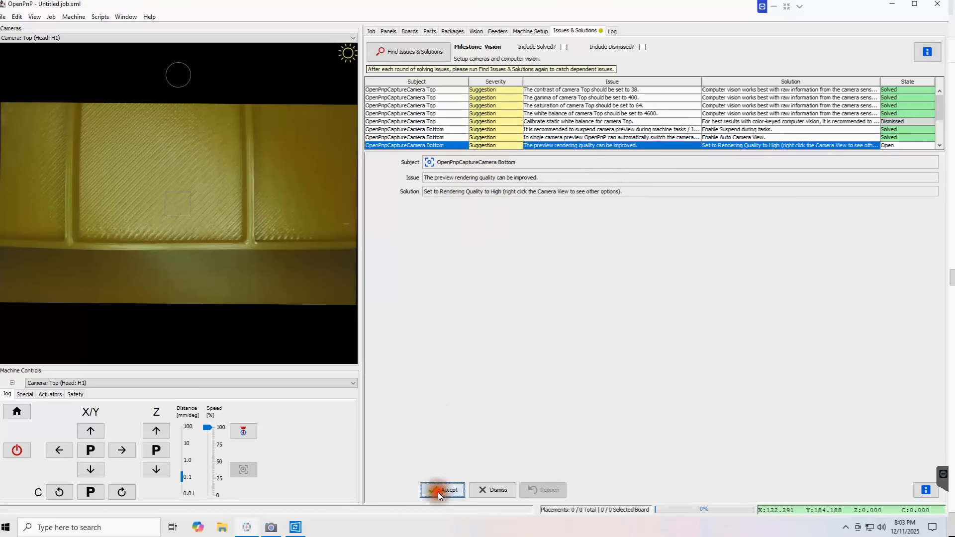
scroll(670, 124, "down", 3)
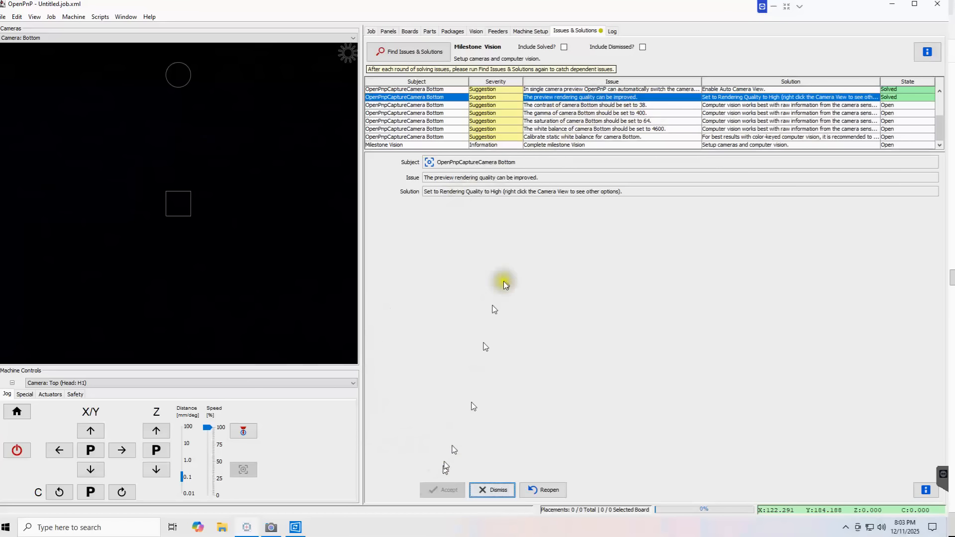
left_click(641, 105)
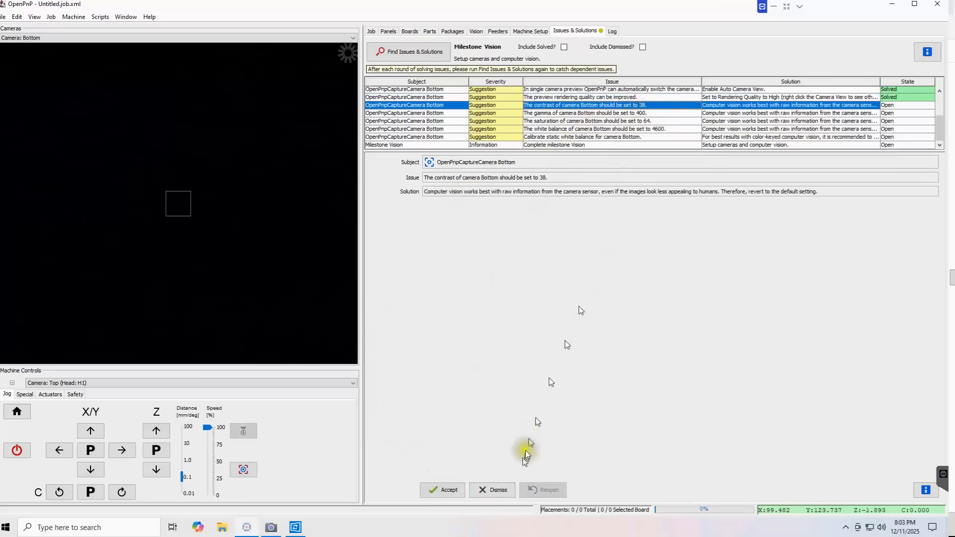
left_click(440, 489)
Accept a gamma of 400, a saturation of 64 and a white balance of 4600 for the bottom camera
left_click(617, 113)
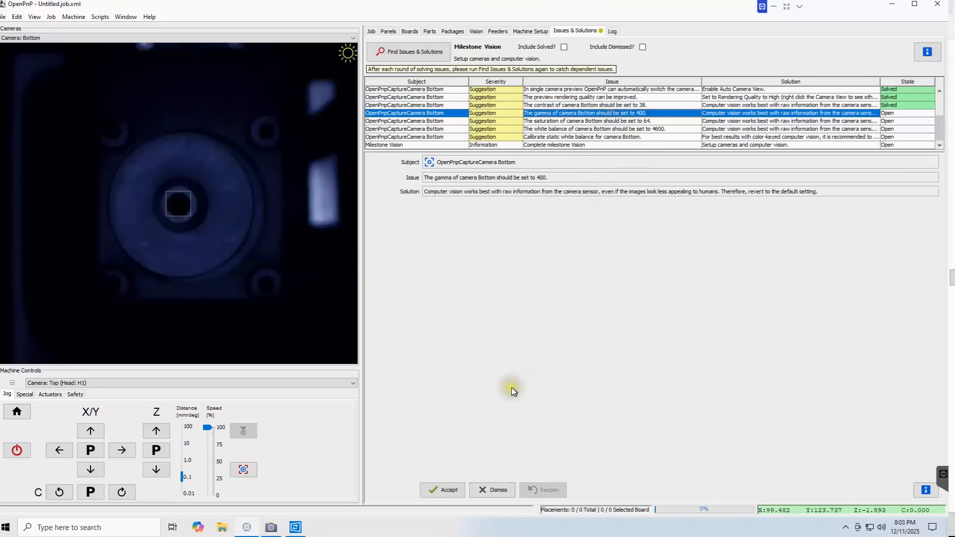
left_click(431, 490)
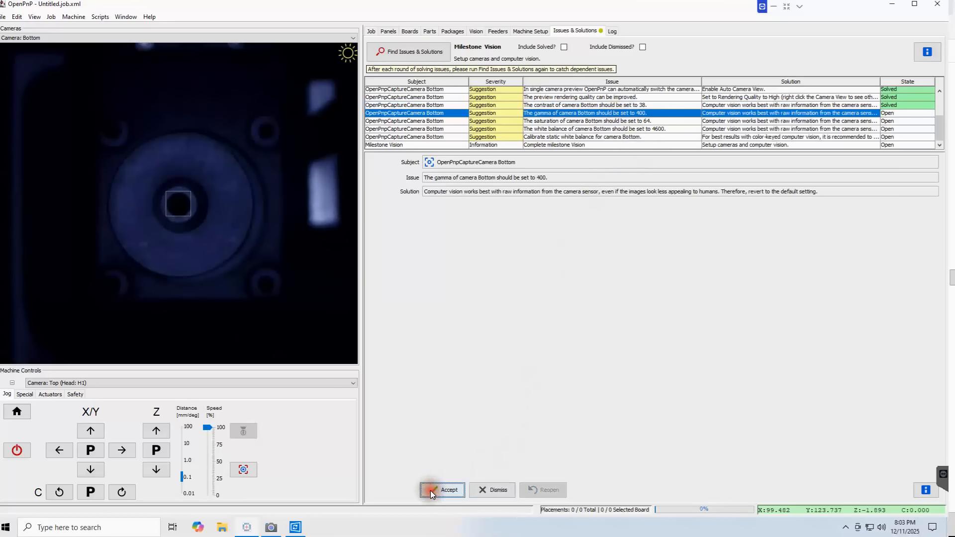
left_click(662, 120)
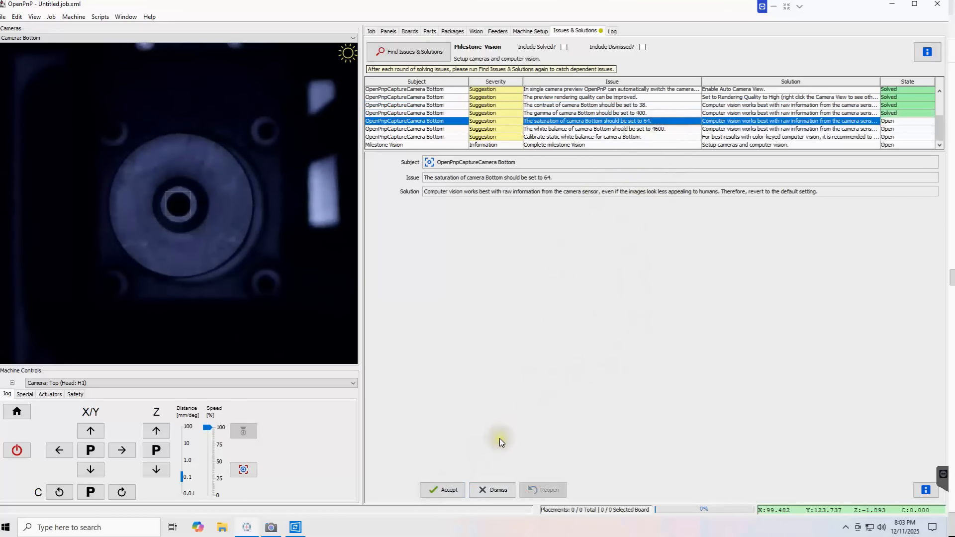
left_click(455, 488)
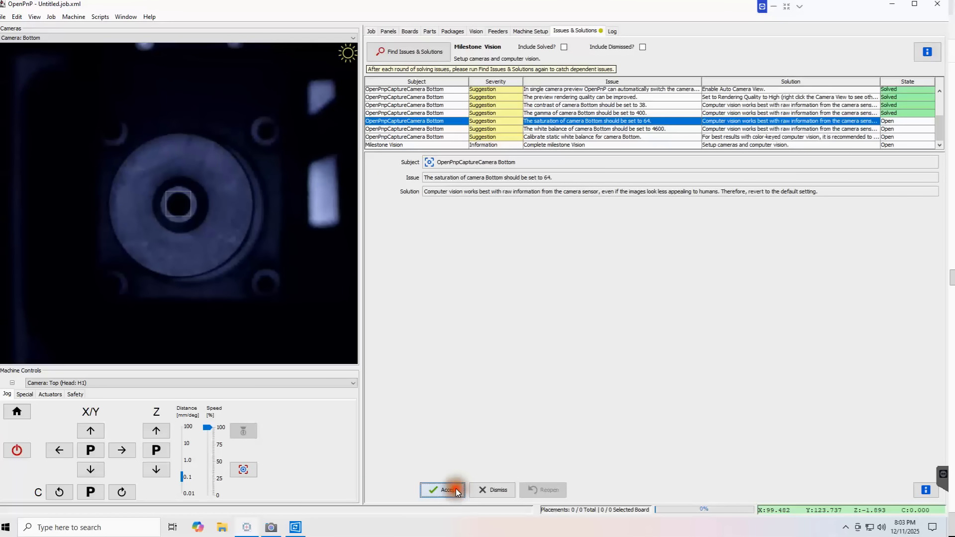
left_click(614, 130)
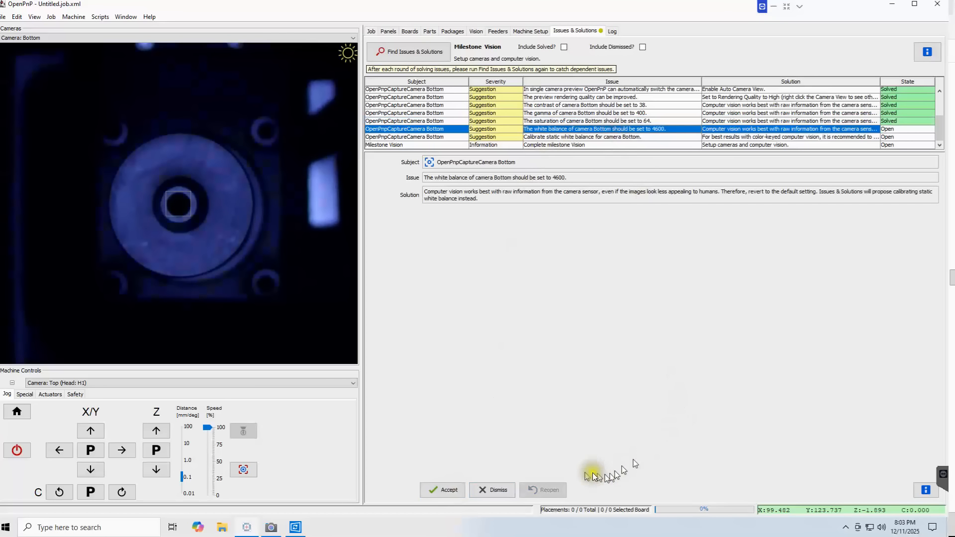
left_click(448, 491)
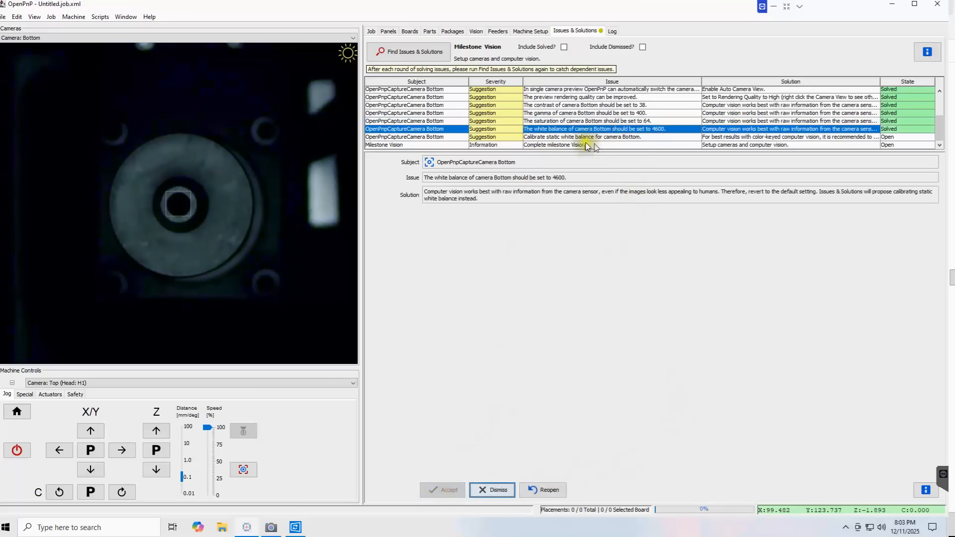
Dismiss the static white balance calibration issue for the bottom camera and find issues again
left_click(553, 138)
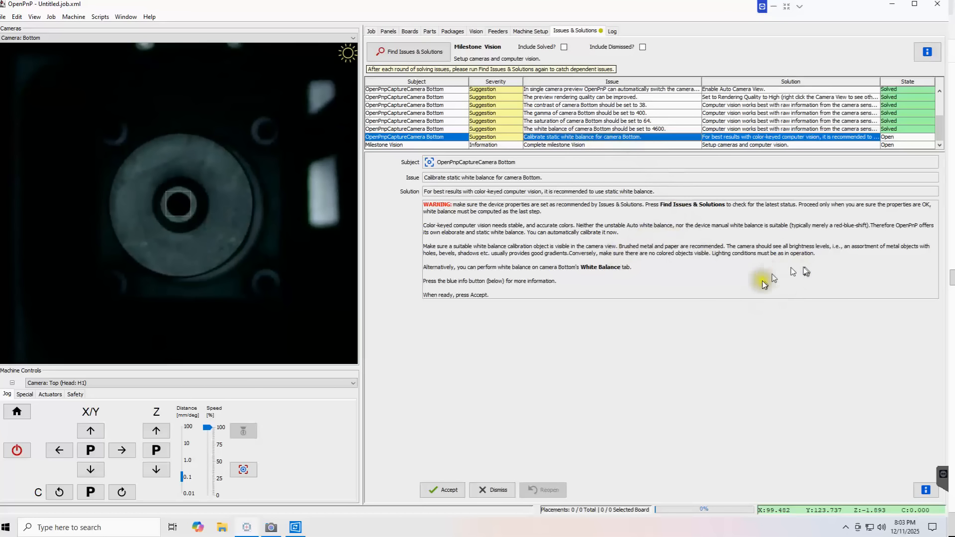
left_click(494, 488)
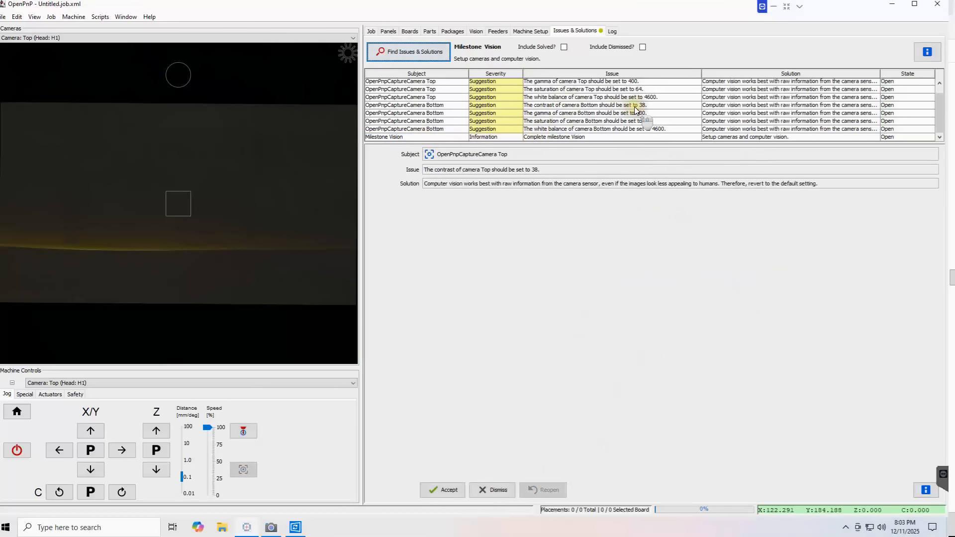
Accept the reopened top camera suggestions: contrast 38, gamma 400, saturation 64 and white balance 4600
scroll(635, 110, "up", 2)
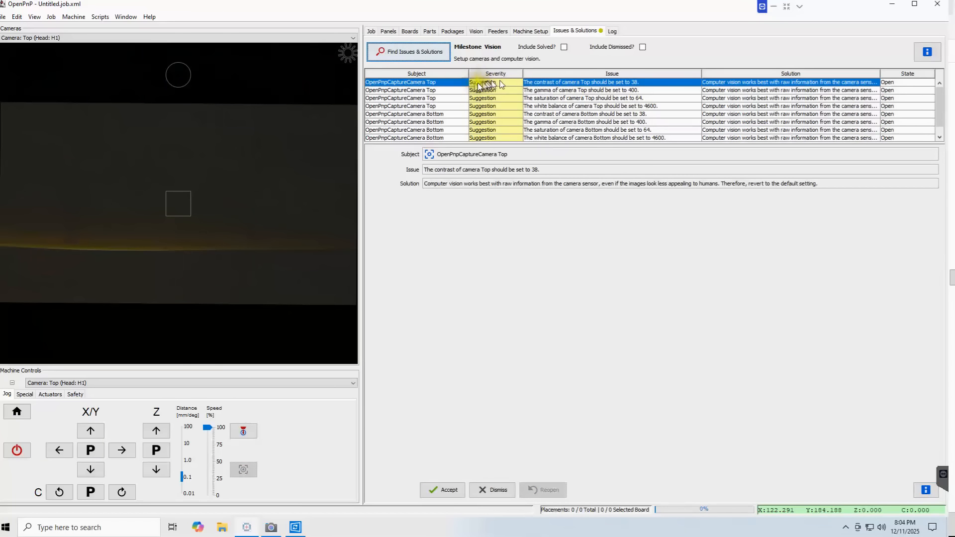
left_click(619, 83)
left_click(448, 489)
left_click(571, 98)
left_click(450, 488)
left_click(557, 105)
left_click(450, 488)
left_click(546, 114)
left_click(452, 486)
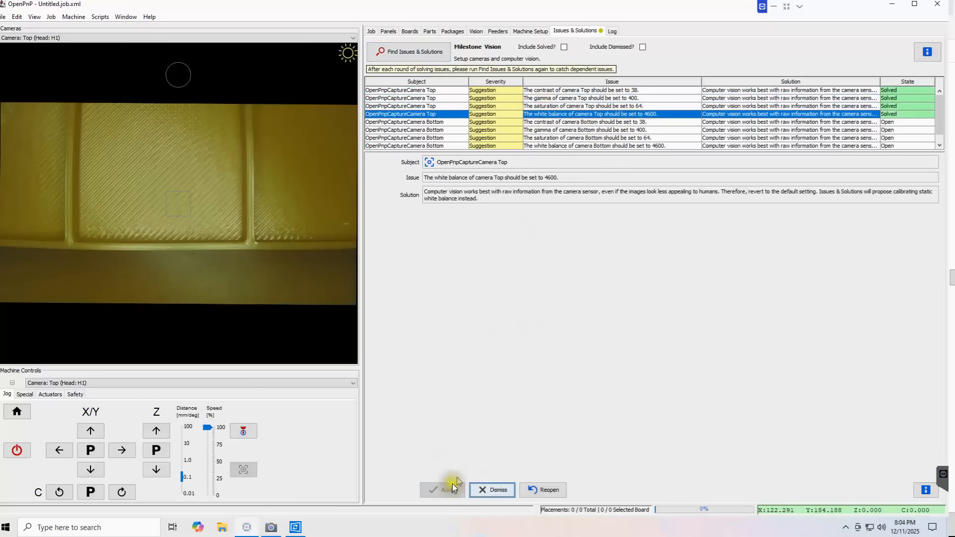
Accept the reopened bottom camera suggestions: contrast 38, gamma 400, saturation 64 and white balance 4600
left_click(572, 122)
left_click(455, 489)
left_click(602, 130)
left_click(460, 490)
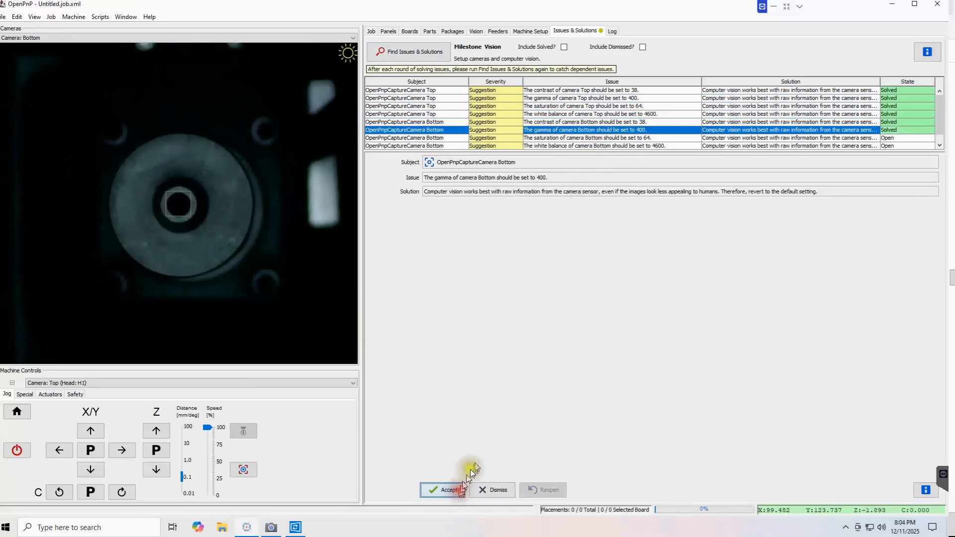
left_click(606, 139)
left_click(455, 489)
left_click(605, 147)
left_click(455, 489)
Find issues again and complete the Vision milestone to move on to the Calibration milestone
scroll(565, 133, "down", 2)
left_click(410, 54)
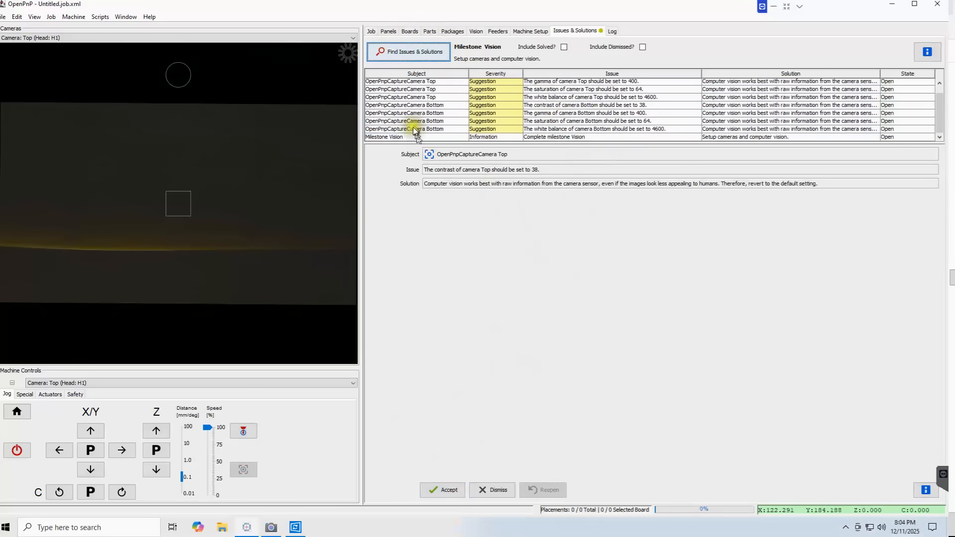
left_click(415, 136)
left_click(443, 490)
left_click(449, 319)
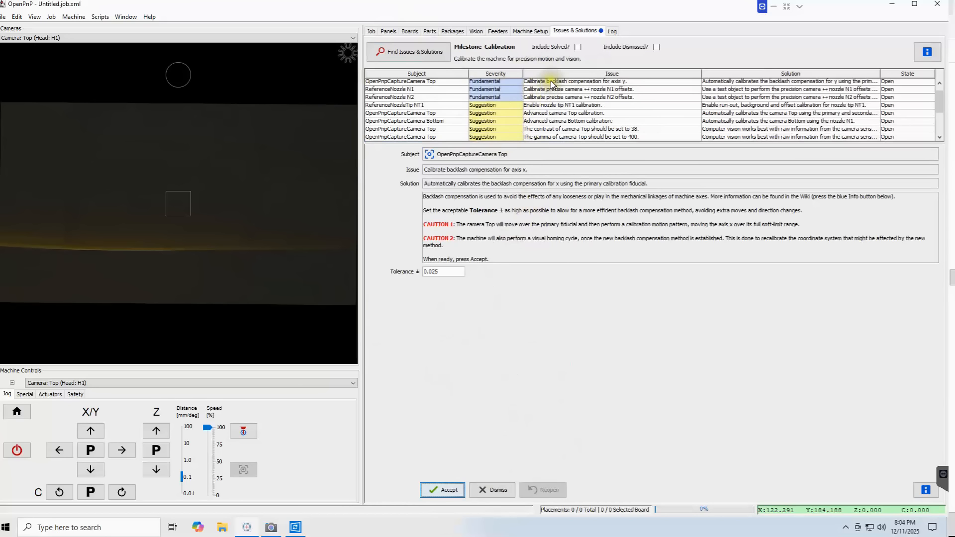
Run the backlash compensation calibration for axis x with a tolerance of 0.025
left_click(566, 80)
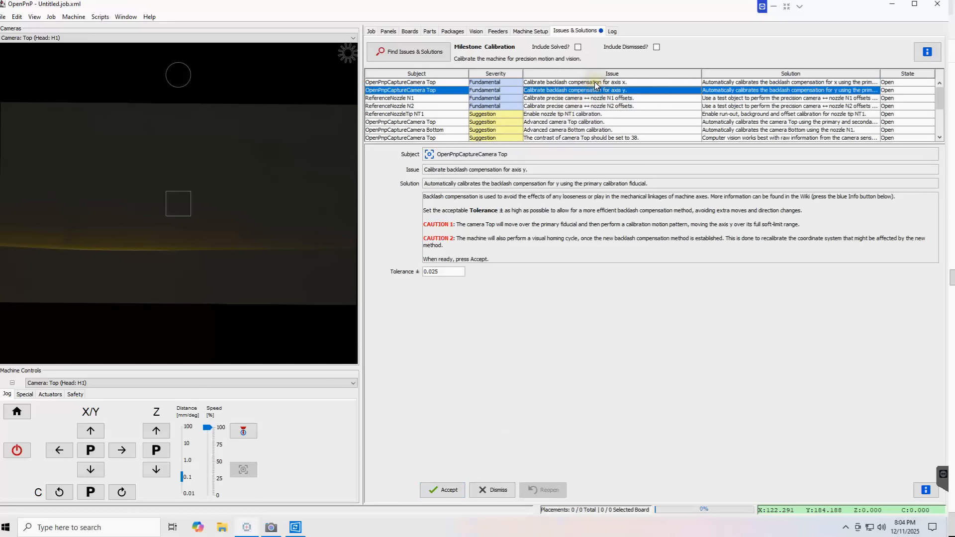
left_click(595, 82)
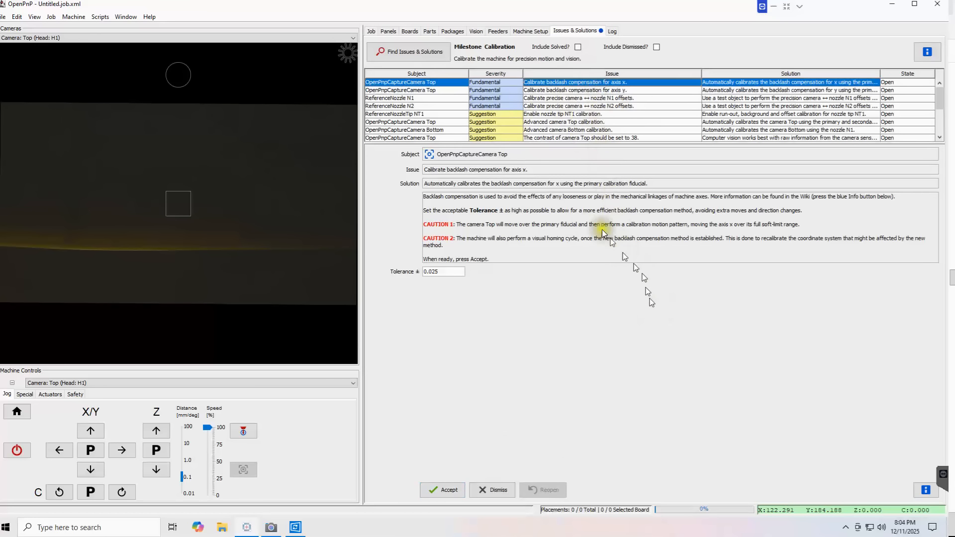
left_click(443, 490)
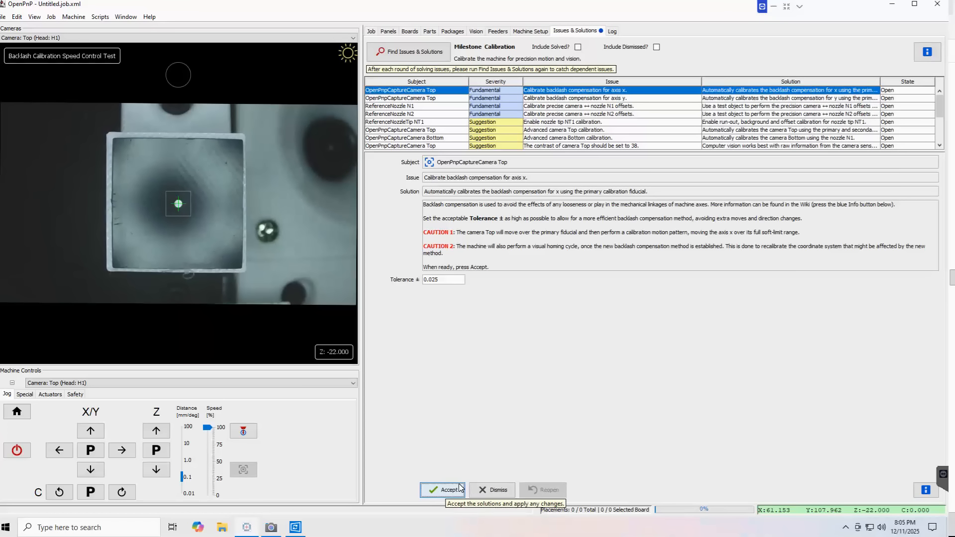
Switch to the Camera app, close its new-video notice, watch the machine calibrate axis x, and return to OpenPnP
left_click(270, 527)
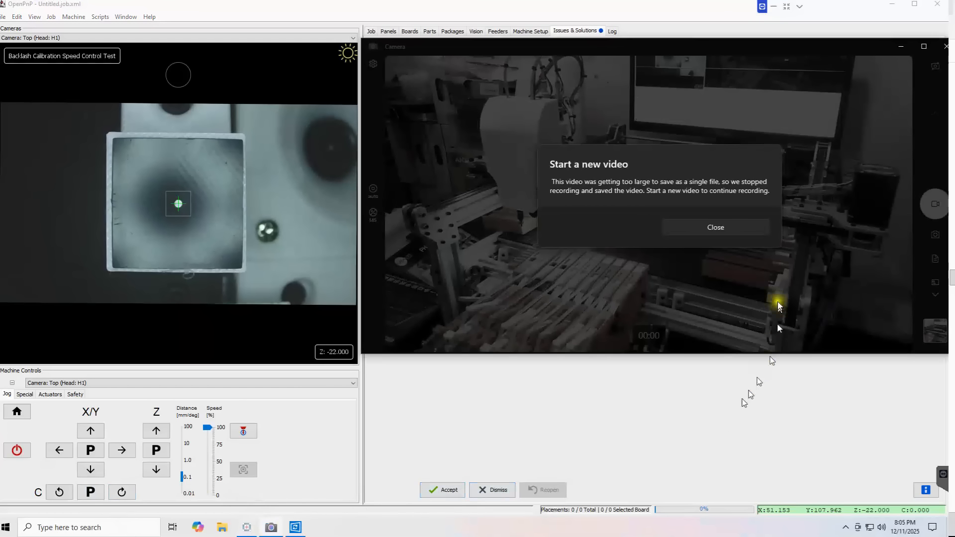
left_click(747, 227)
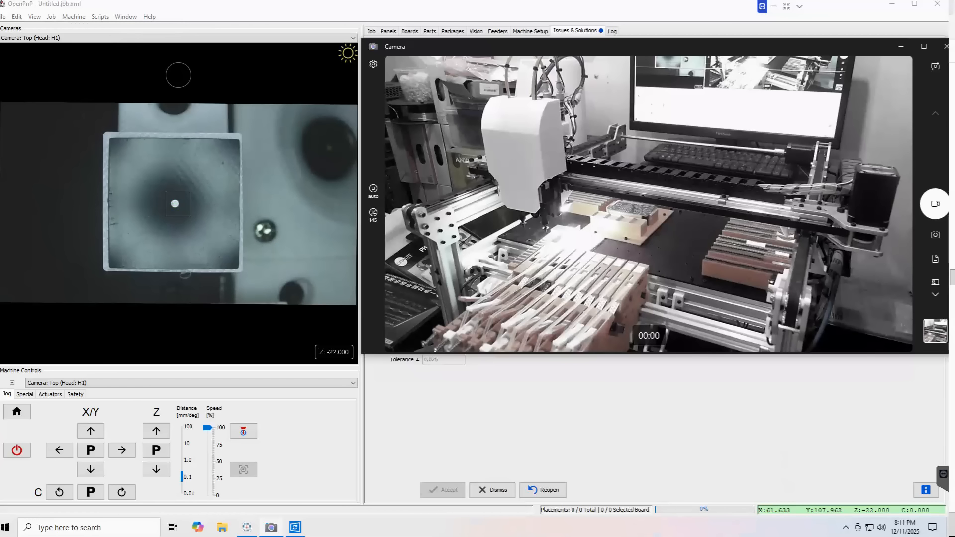
left_click(664, 427)
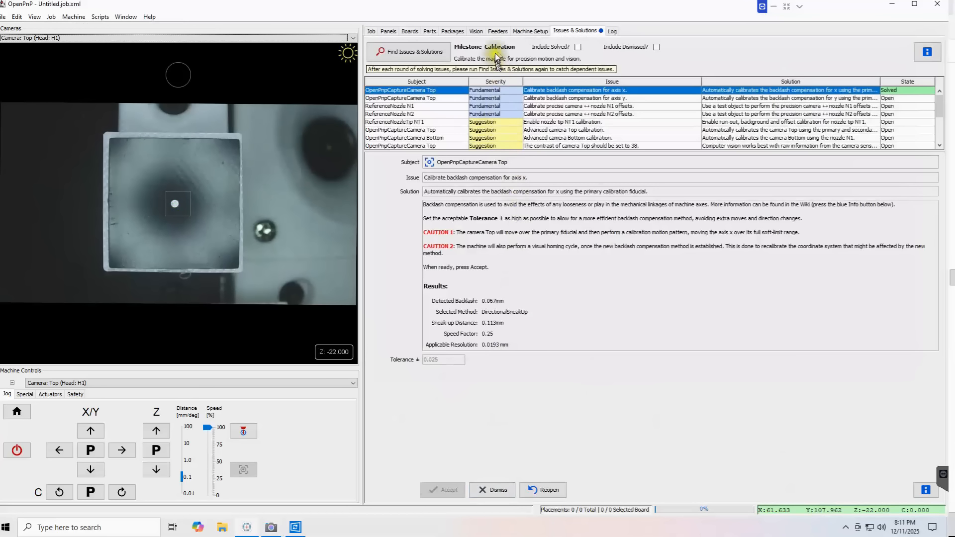
Examine the x axis's backlash compensation settings, tolerance and calibration graphs
left_click(523, 31)
left_click(418, 75)
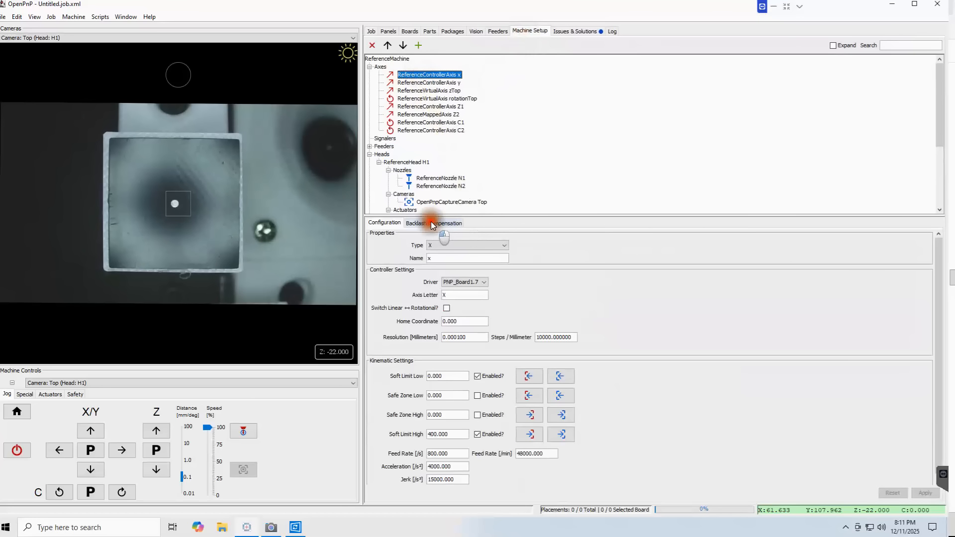
left_click(430, 223)
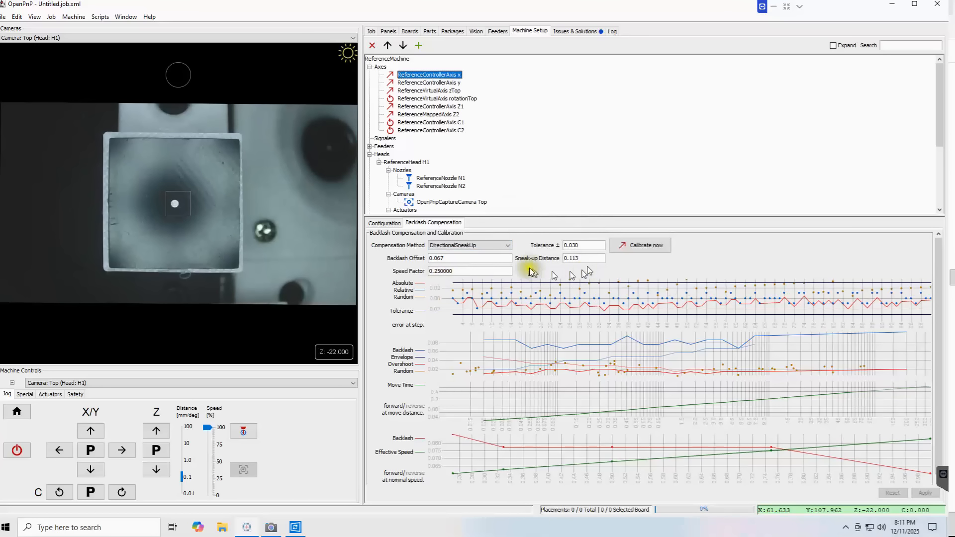
left_click(585, 244)
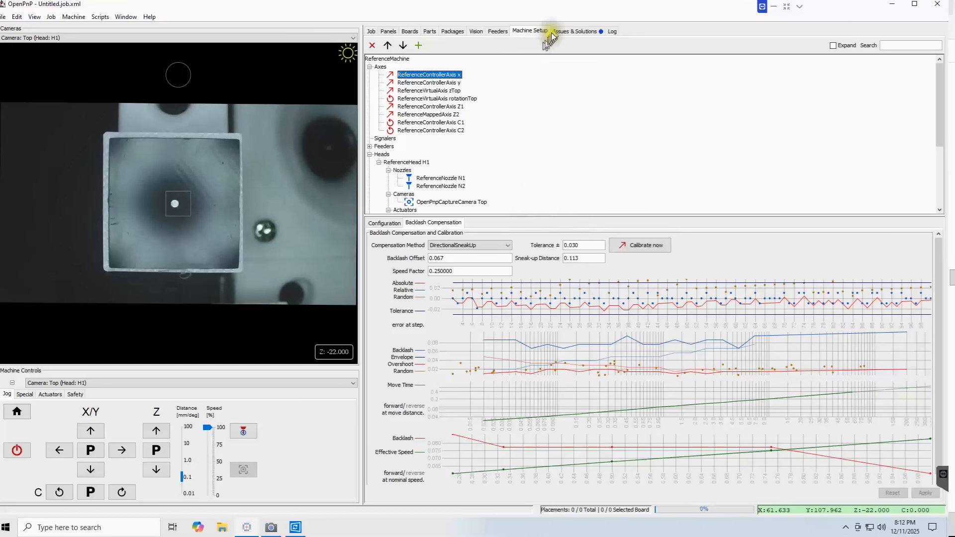
Calibrate backlash compensation for axis y with a tolerance of 0.025, watching the machine in the Camera app
left_click(583, 32)
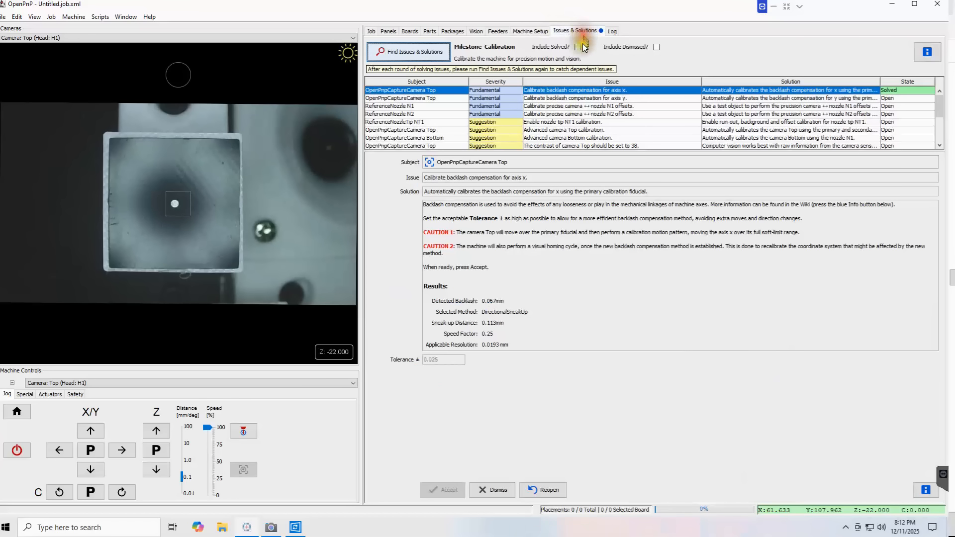
left_click(576, 98)
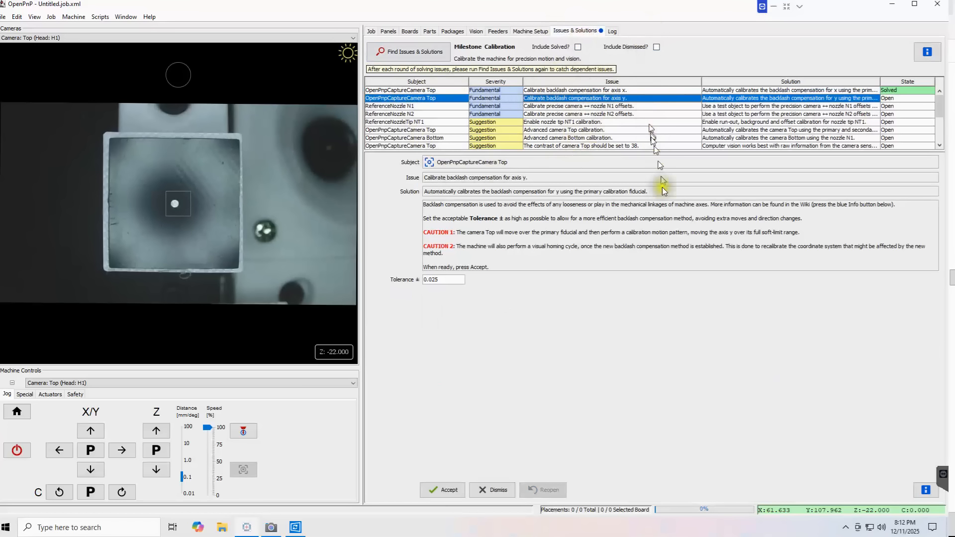
left_click(449, 490)
left_click(272, 527)
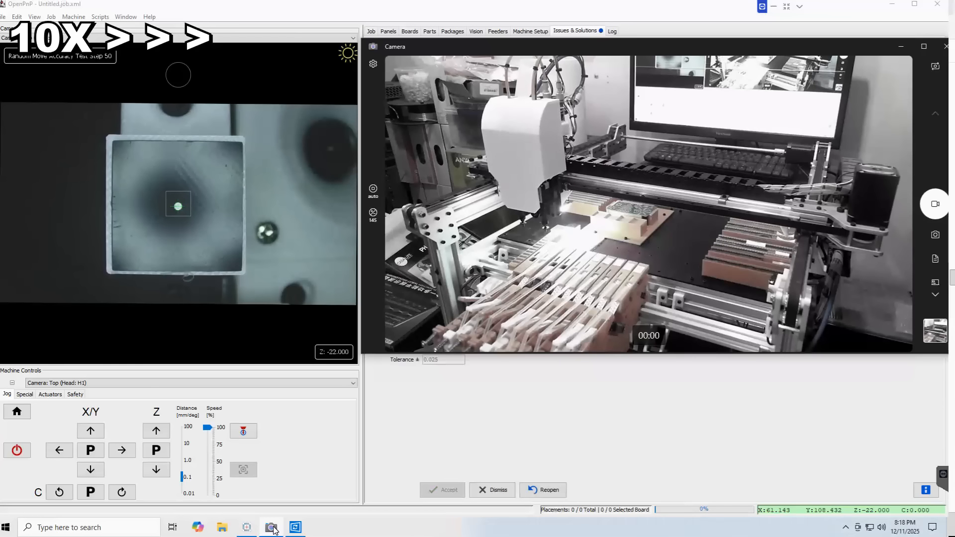
left_click(511, 397)
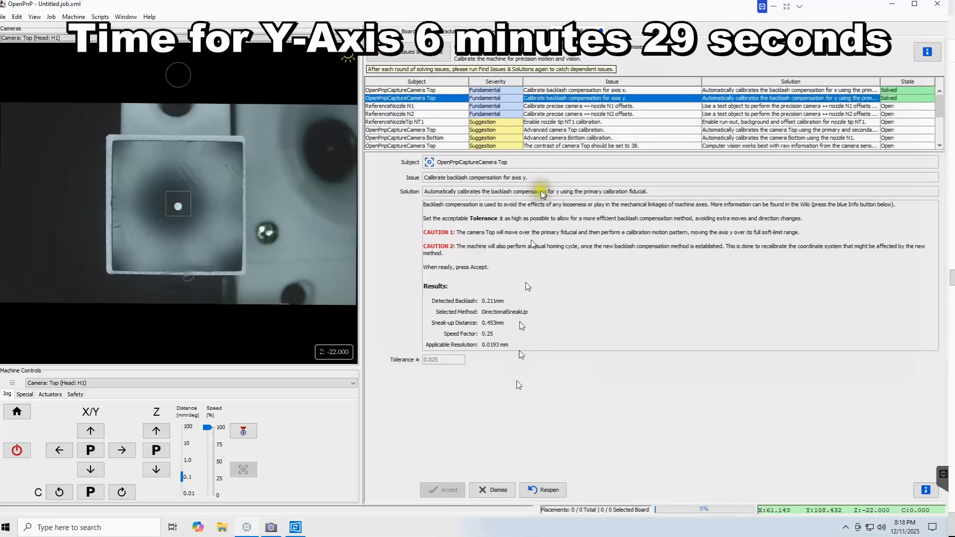
Examine the y axis's backlash compensation settings, offset and calibration graphs
left_click(529, 31)
left_click(439, 83)
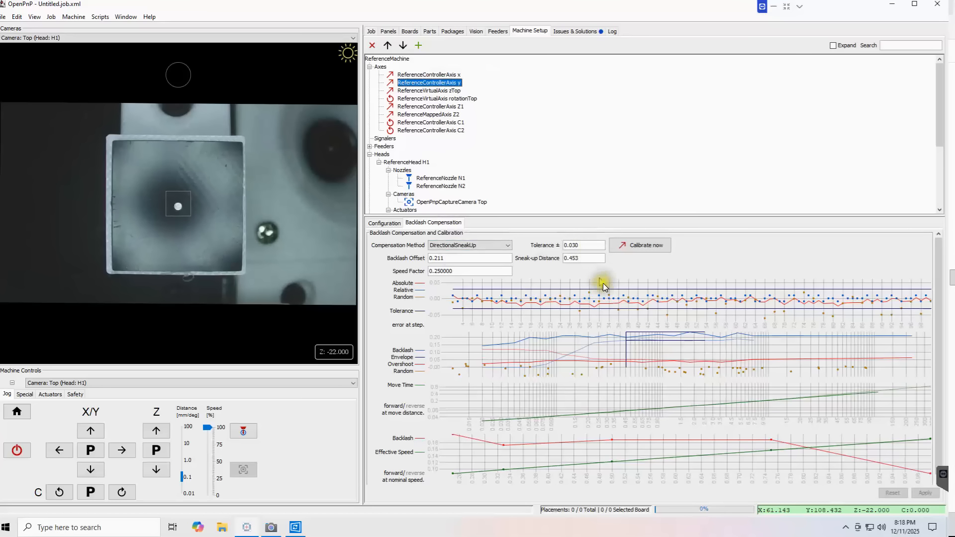
left_click(468, 259)
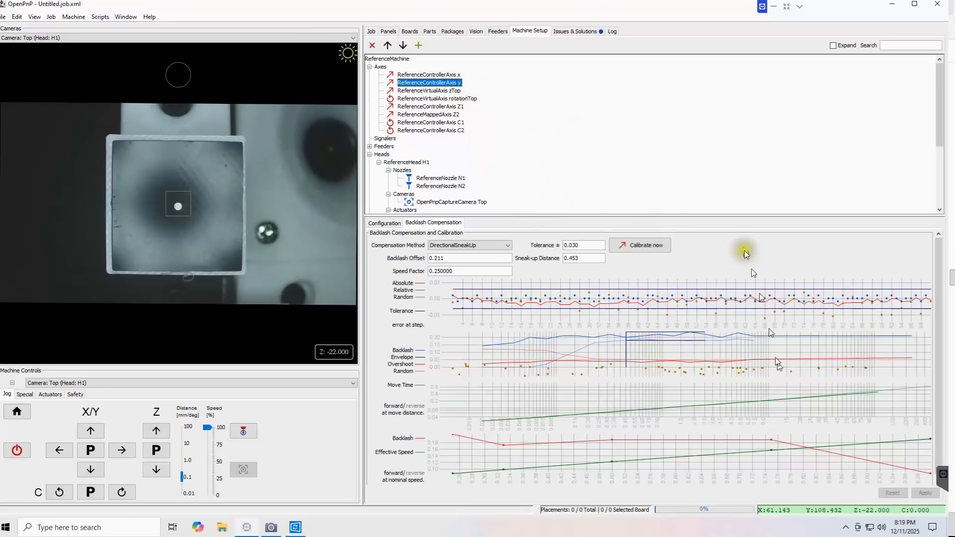
Find issues again to refresh the Calibration milestone's issue list
left_click(562, 32)
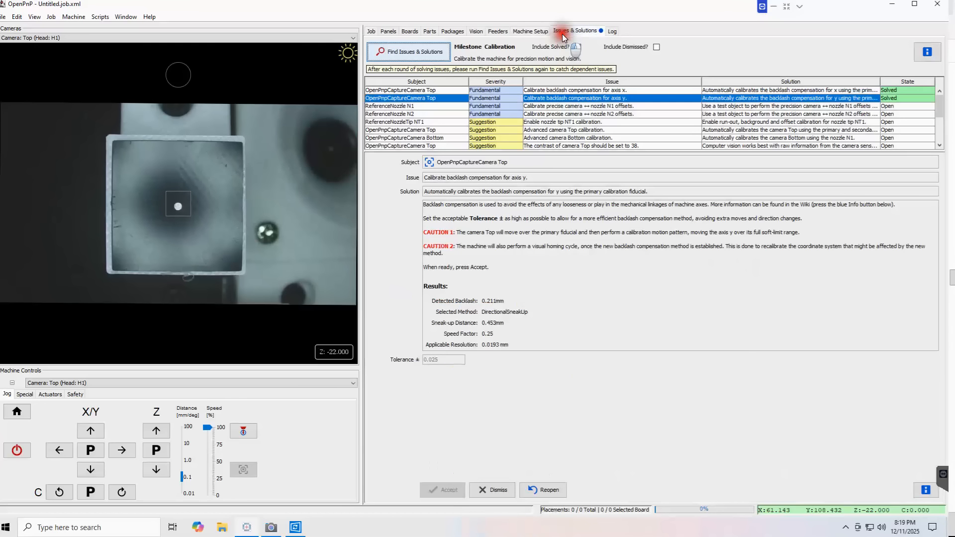
left_click(431, 57)
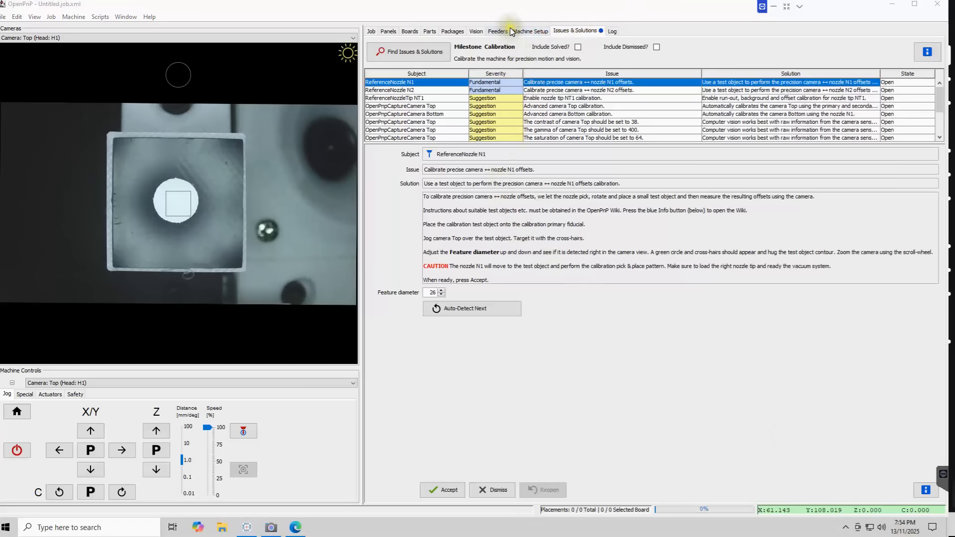
Review the configuration and tool changer settings of nozzle tip NT1 in the machine setup
left_click(525, 30)
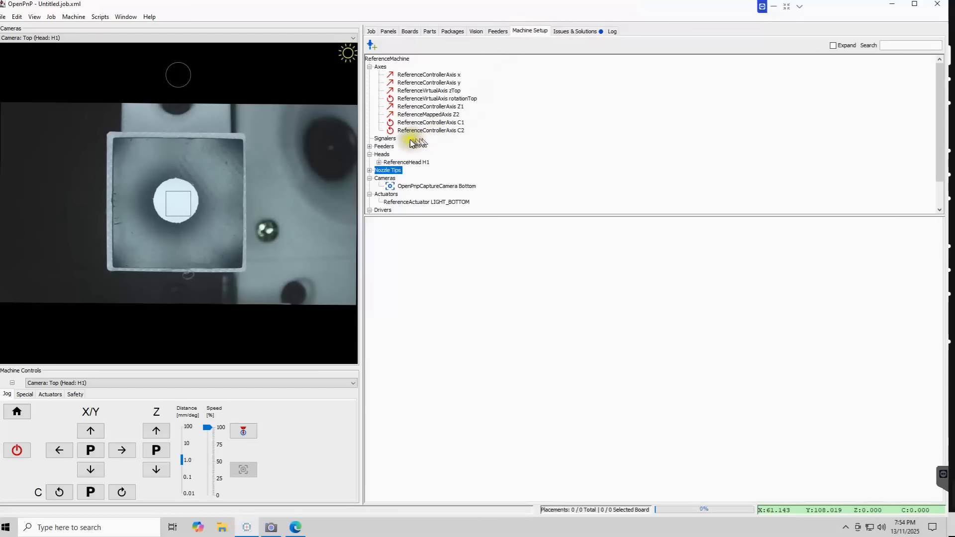
left_click(369, 170)
left_click(416, 178)
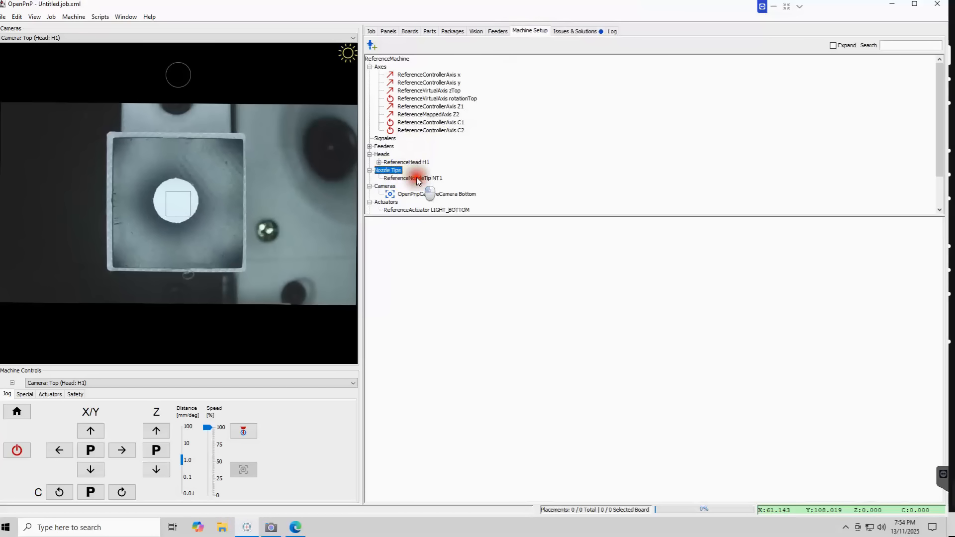
left_click_drag(417, 180, 377, 203)
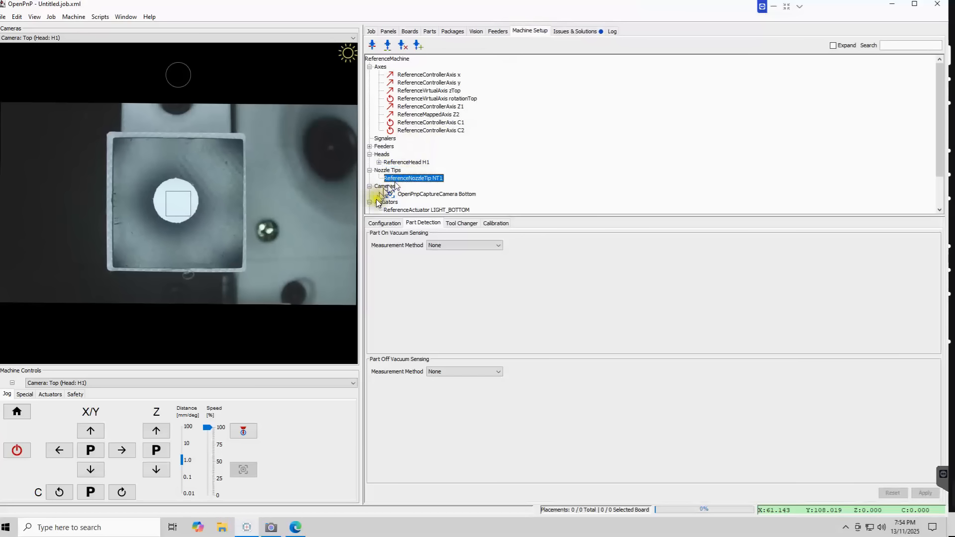
left_click(380, 223)
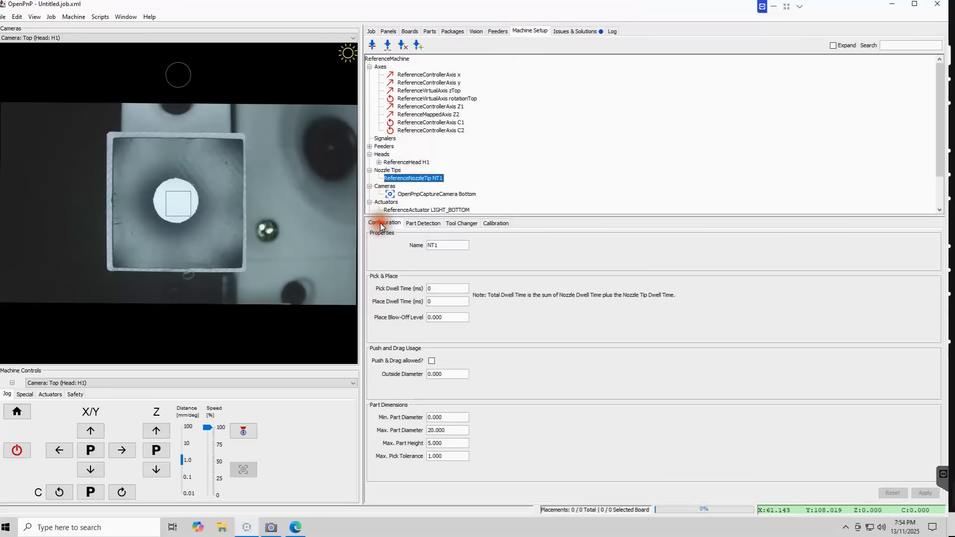
left_click(452, 225)
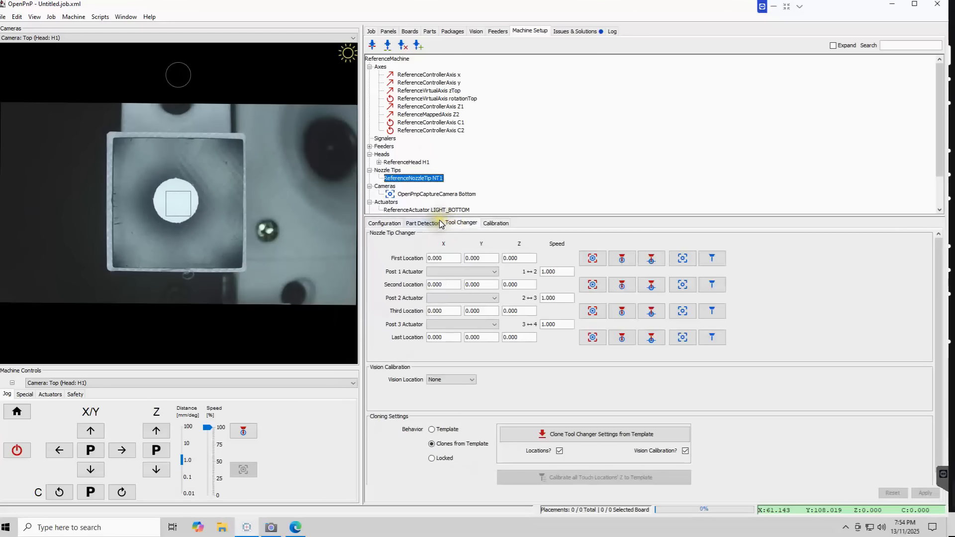
Review the part detection, calibration and configuration settings of nozzle tip NT1
left_click(431, 225)
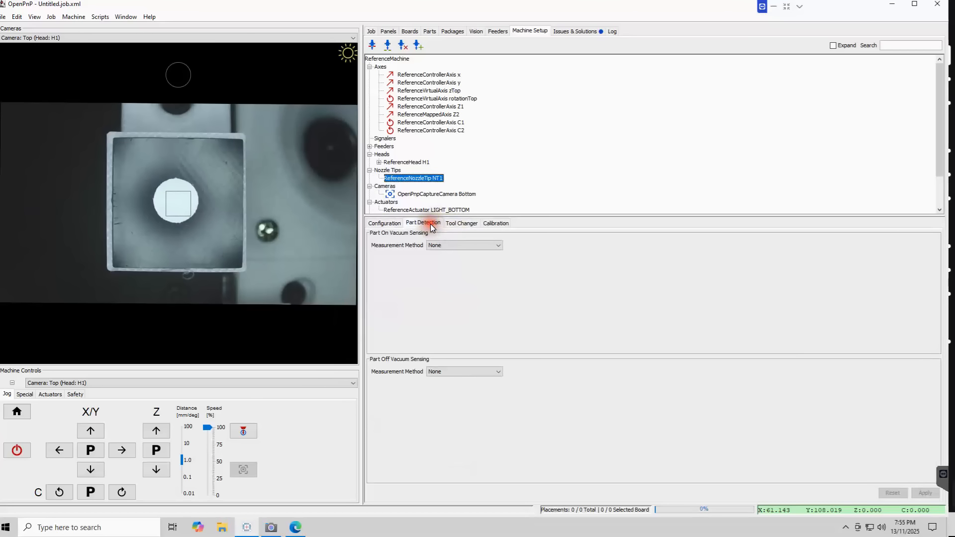
left_click(492, 224)
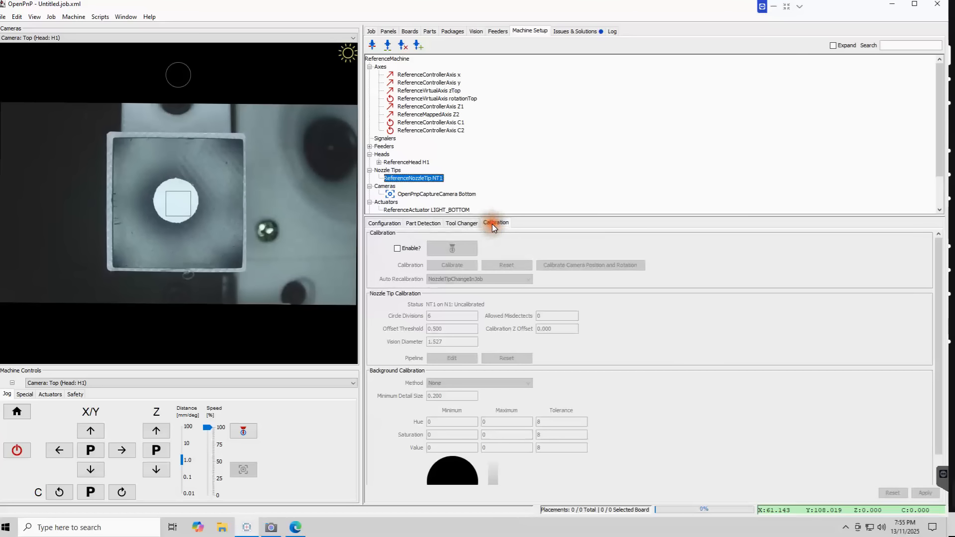
left_click(385, 223)
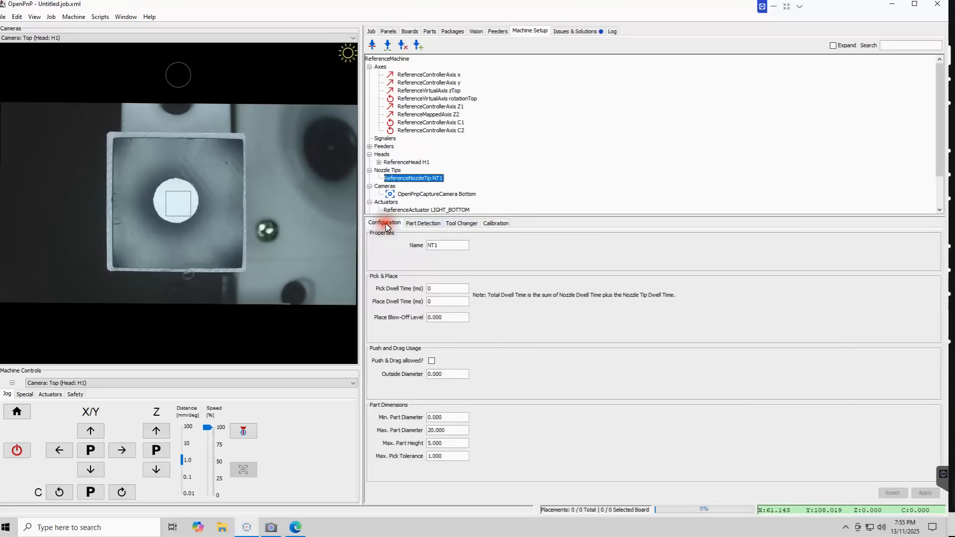
Examine nozzle N1 on head H1, covering its compatible and loaded nozzle tips, coordinate configuration and tool changer settings
left_click(379, 163)
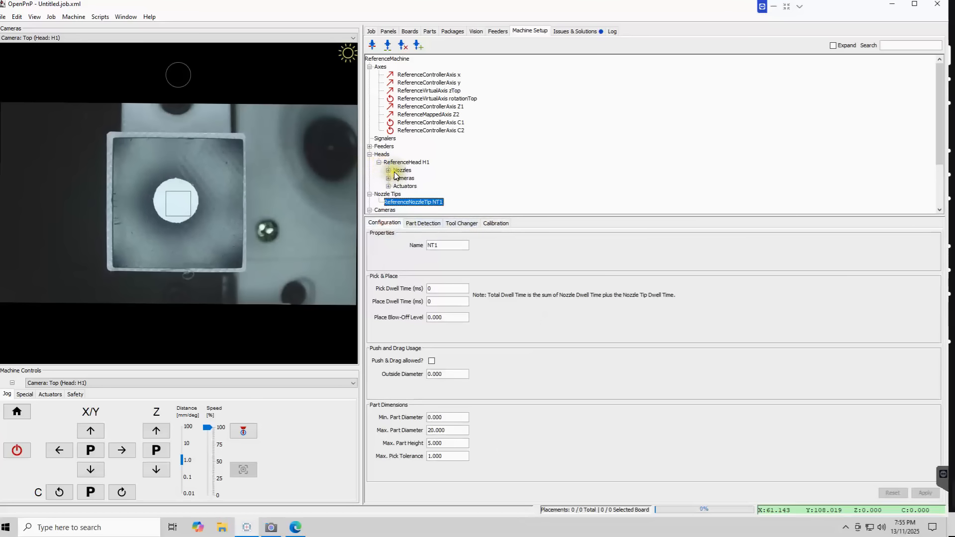
left_click(387, 170)
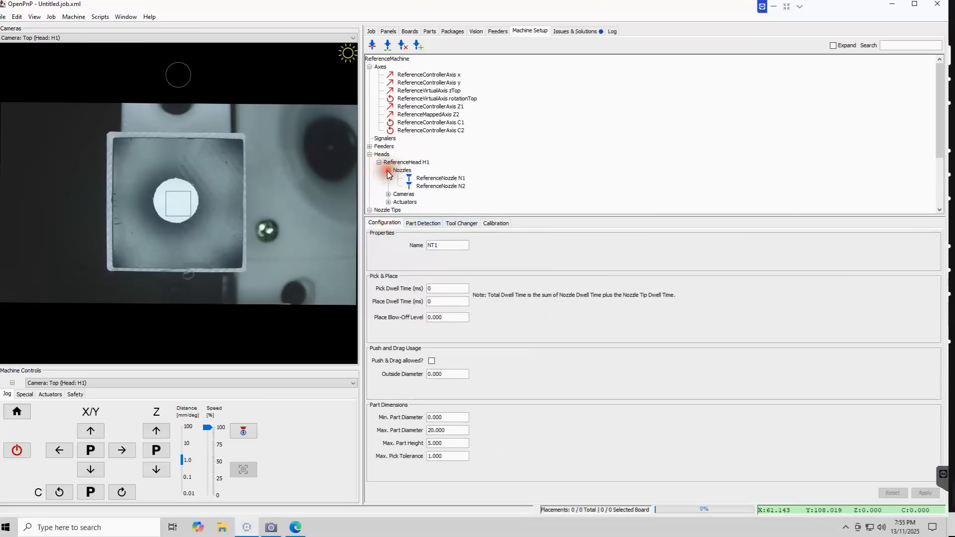
left_click(429, 179)
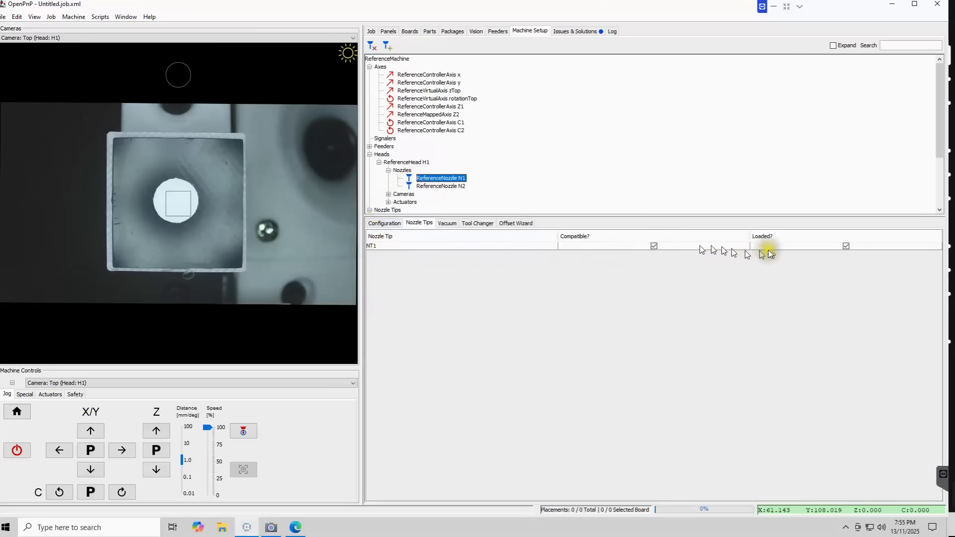
left_click(845, 245)
left_click(391, 223)
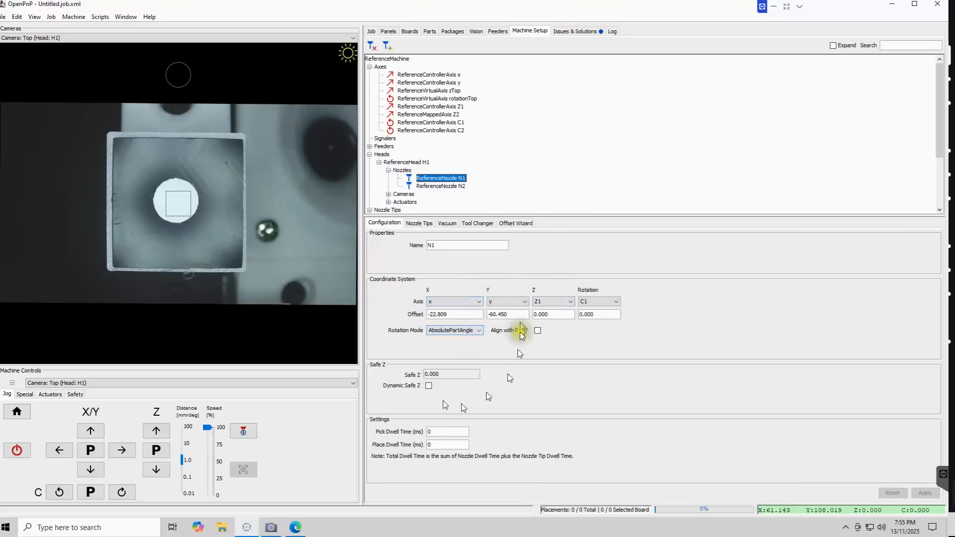
left_click(471, 227)
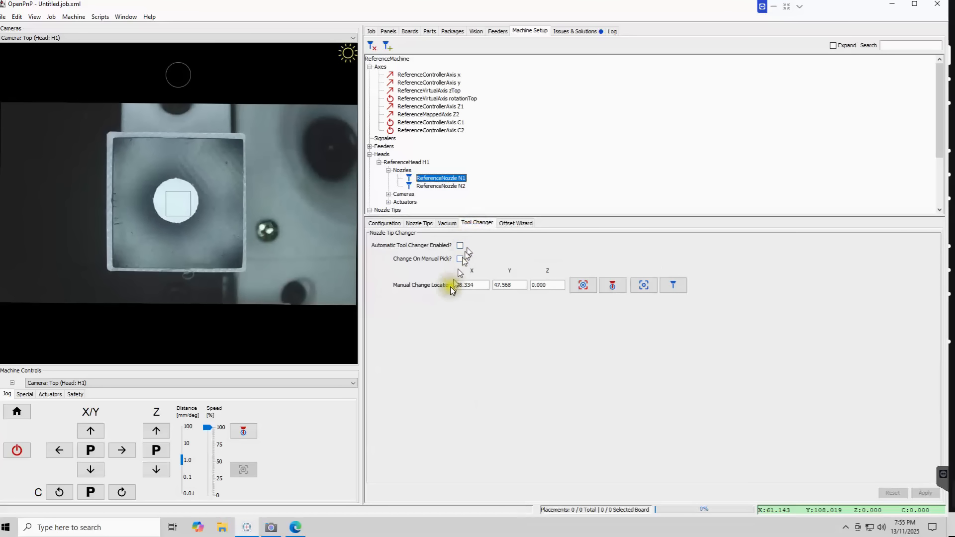
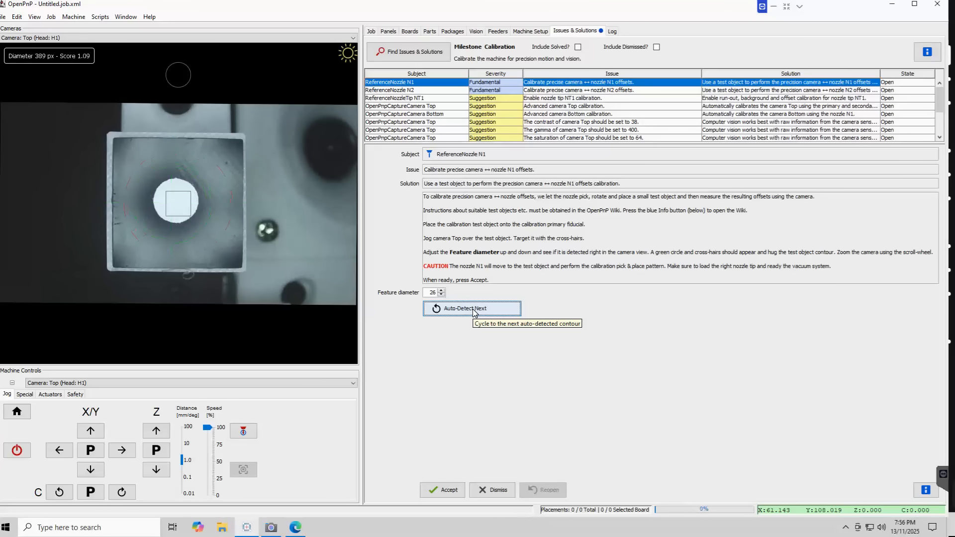
Calibrate the precise camera-to-nozzle N1 offsets with an auto-detected feature diameter of 162, checking the machine in the Camera app
left_click(473, 309)
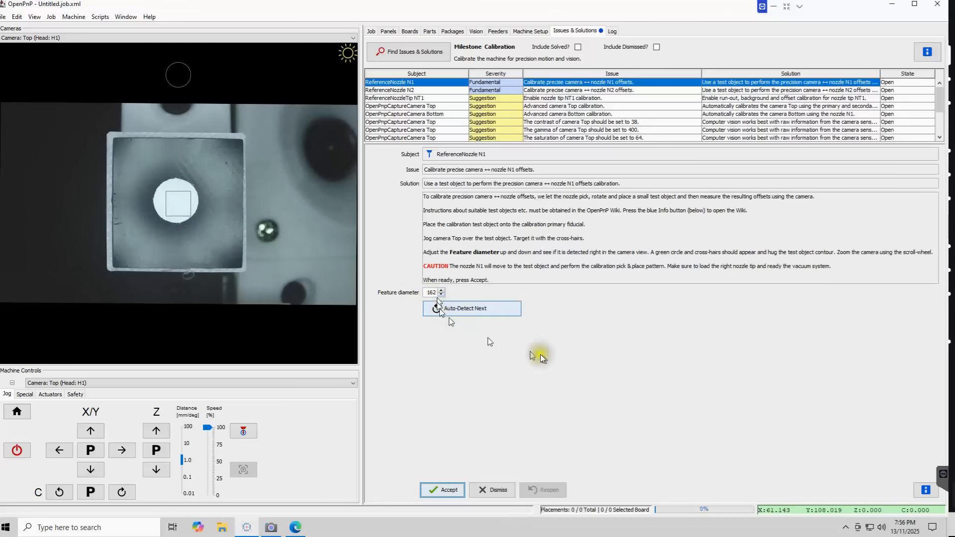
left_click(442, 490)
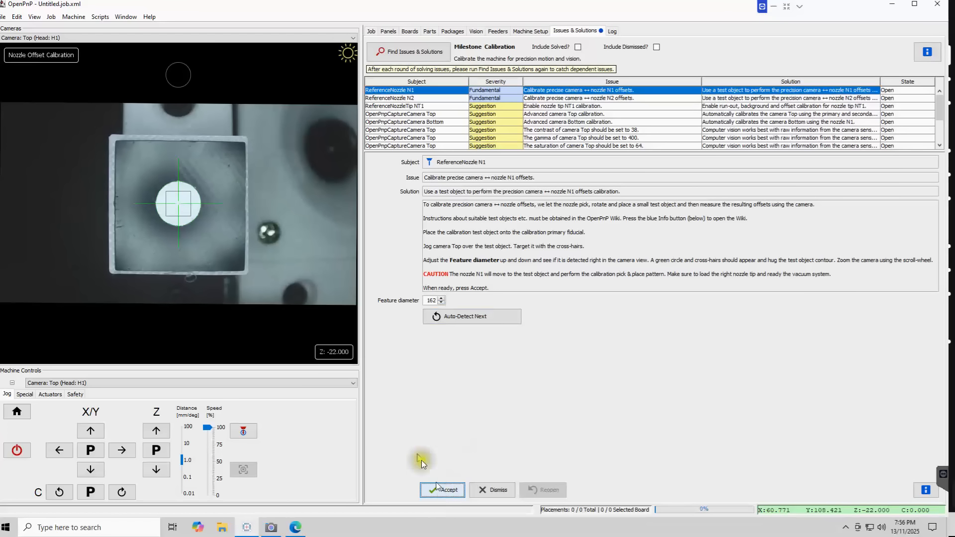
left_click(272, 527)
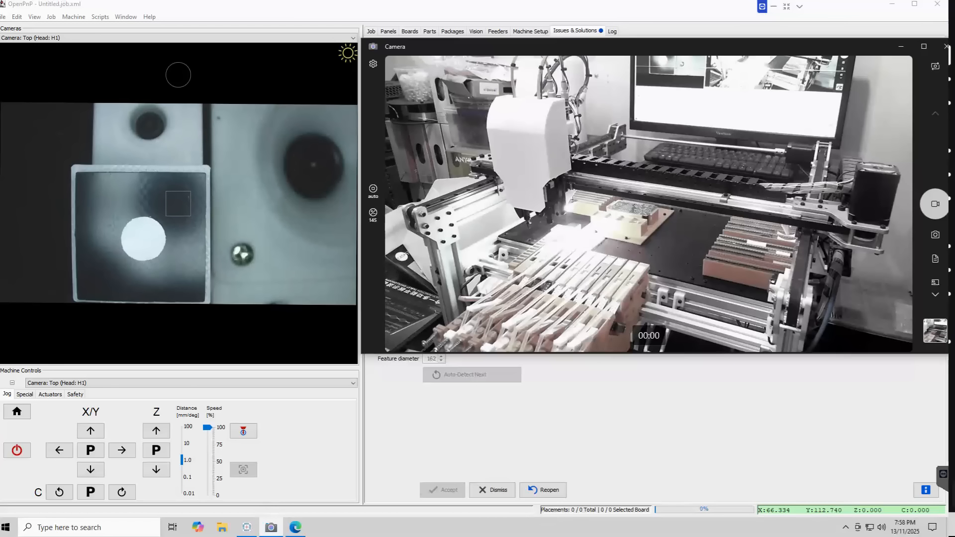
left_click(542, 32)
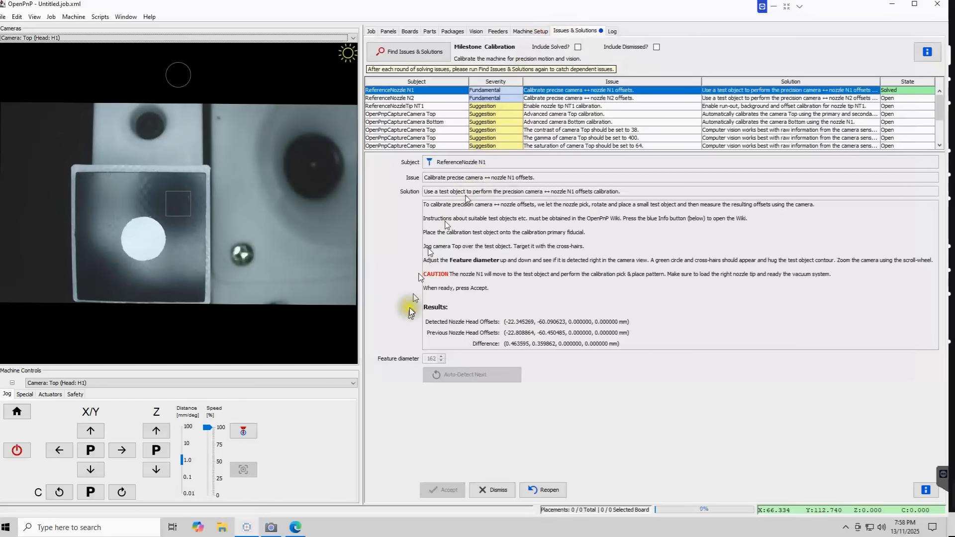
Move camera Top to the primary fiducial of head H1's calibration rig
left_click(516, 32)
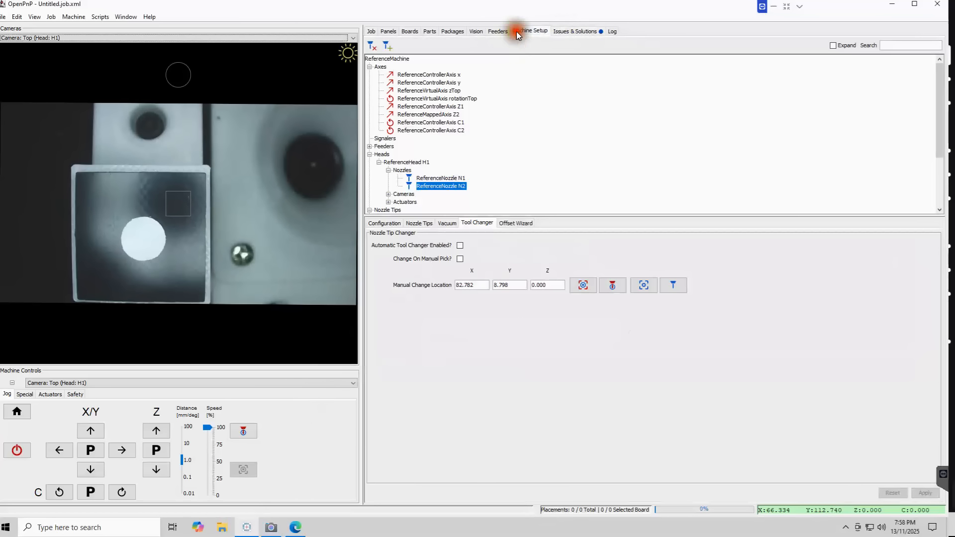
left_click(406, 162)
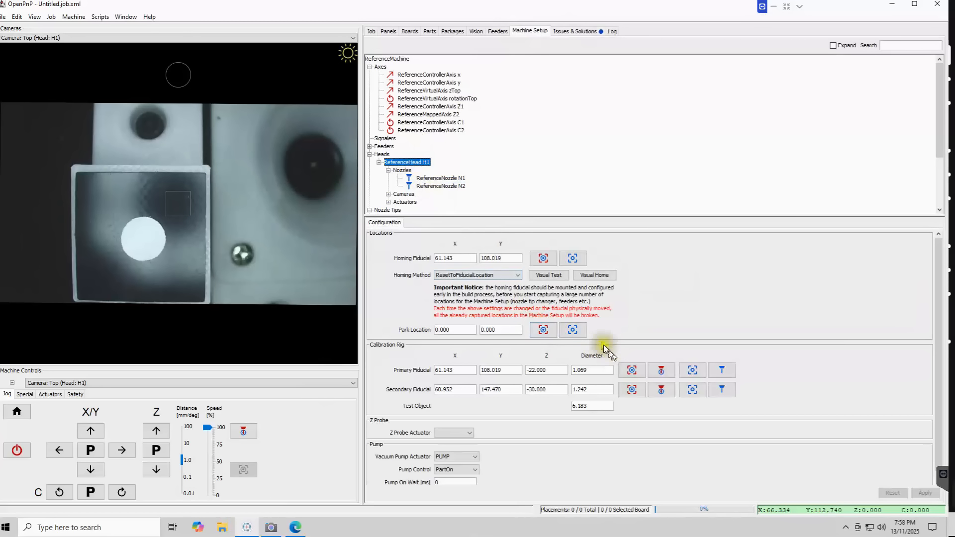
left_click(632, 371)
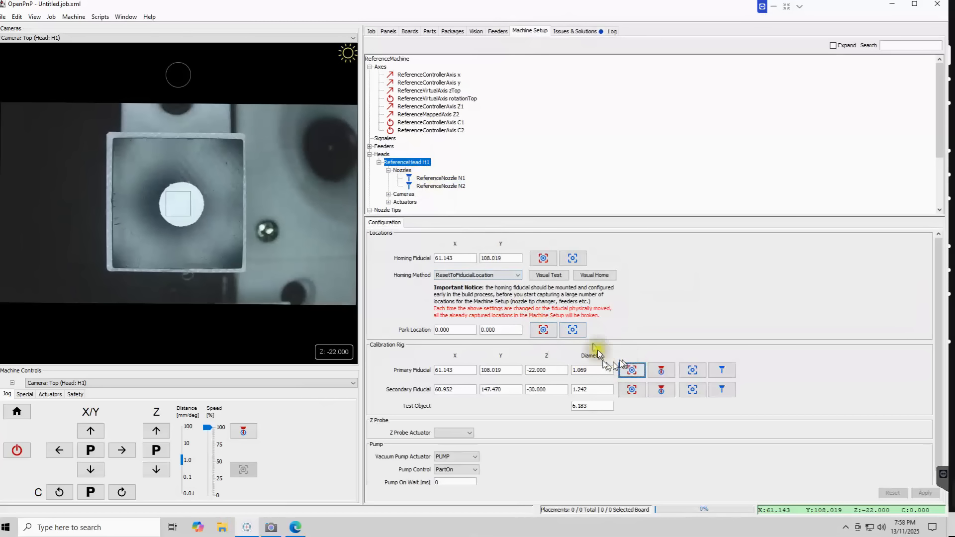
Reopen the nozzle N1 offset issue and rerun its calibration with feature diameter 162, watching it in the Camera app
left_click(572, 31)
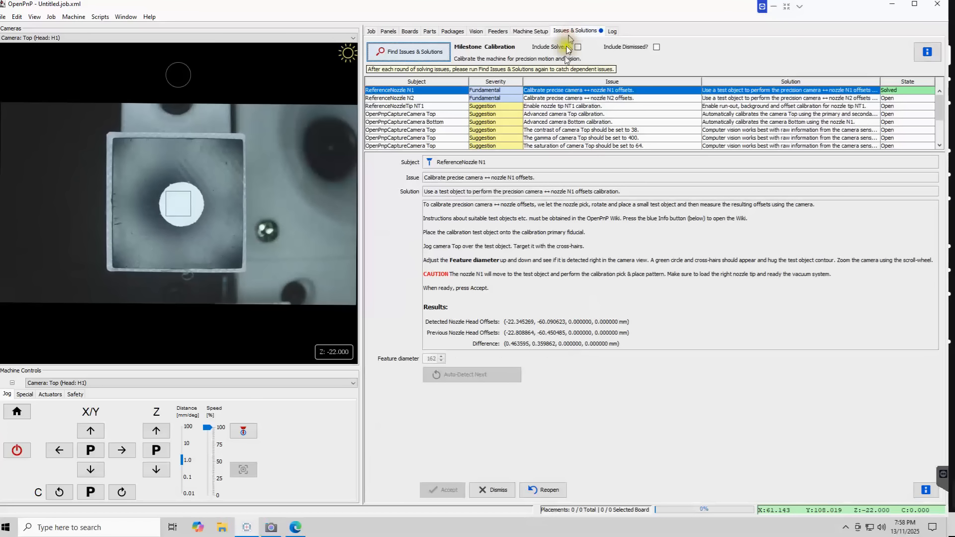
left_click(549, 490)
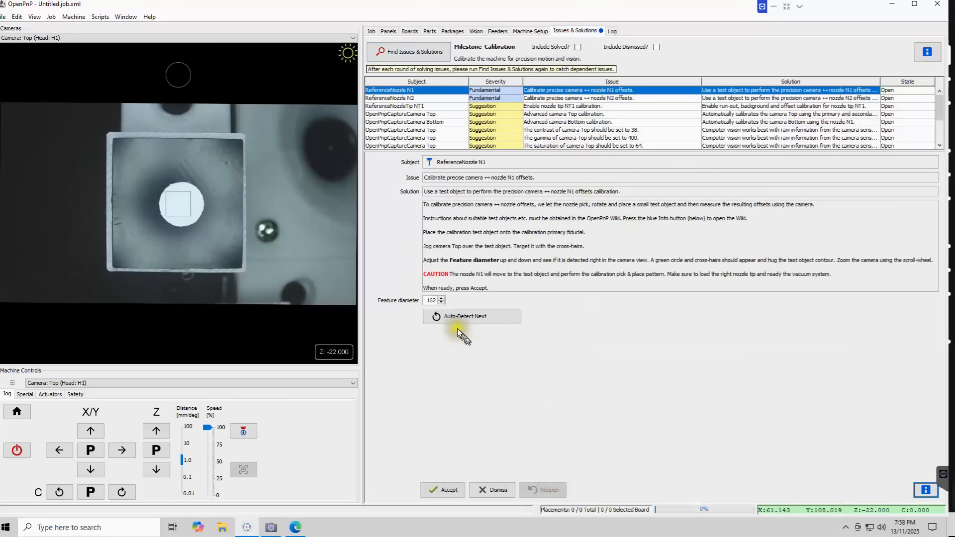
left_click(440, 492)
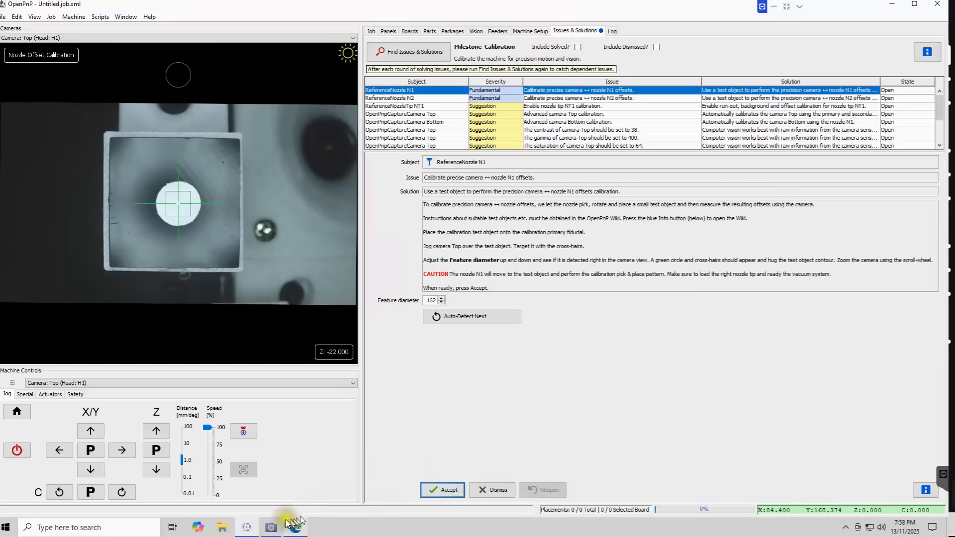
left_click(272, 528)
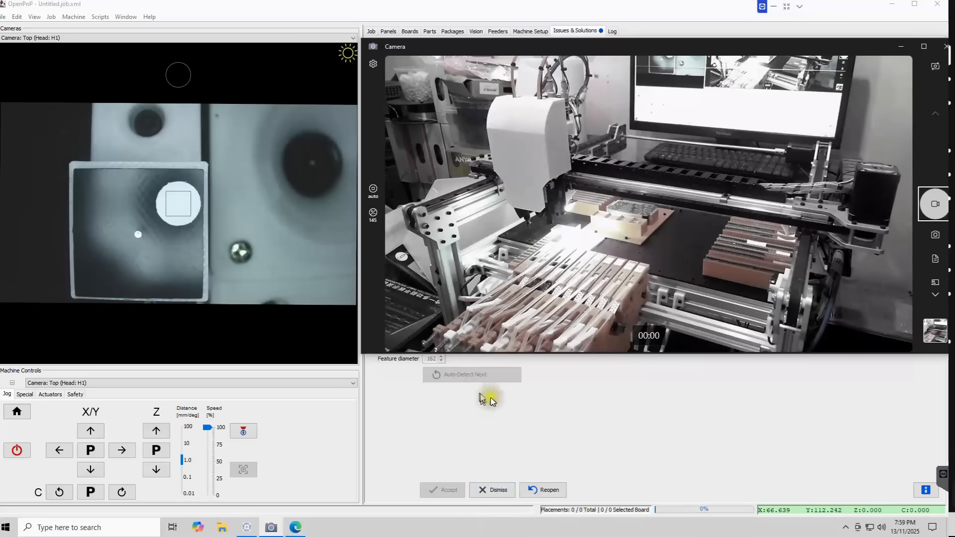
left_click(577, 429)
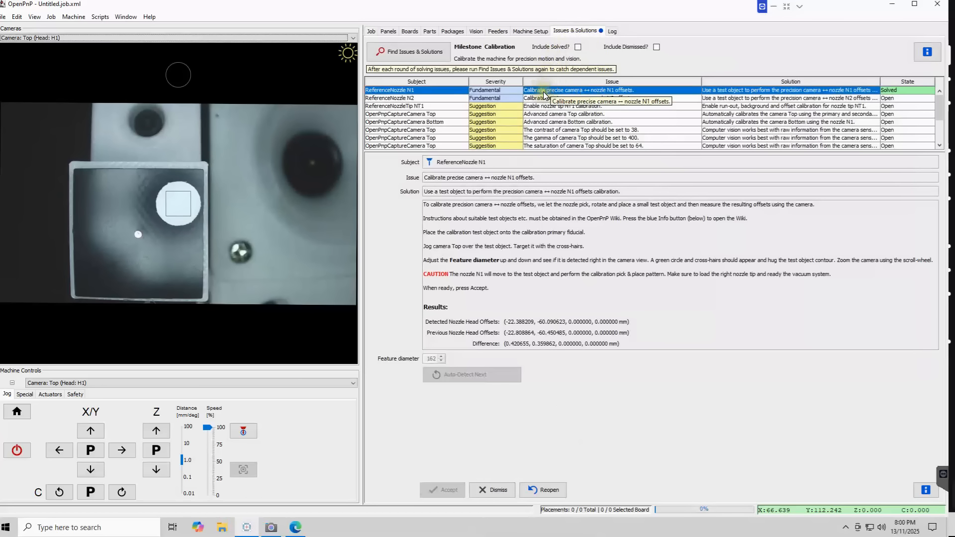
Select the nozzle N2 offset calibration issue and position camera Top over head H1's primary fiducial
left_click(563, 100)
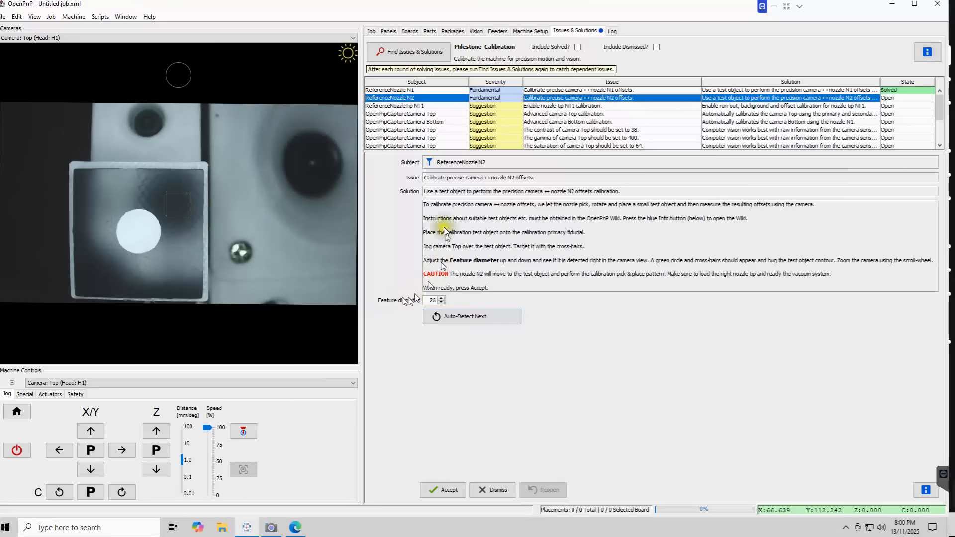
left_click(530, 31)
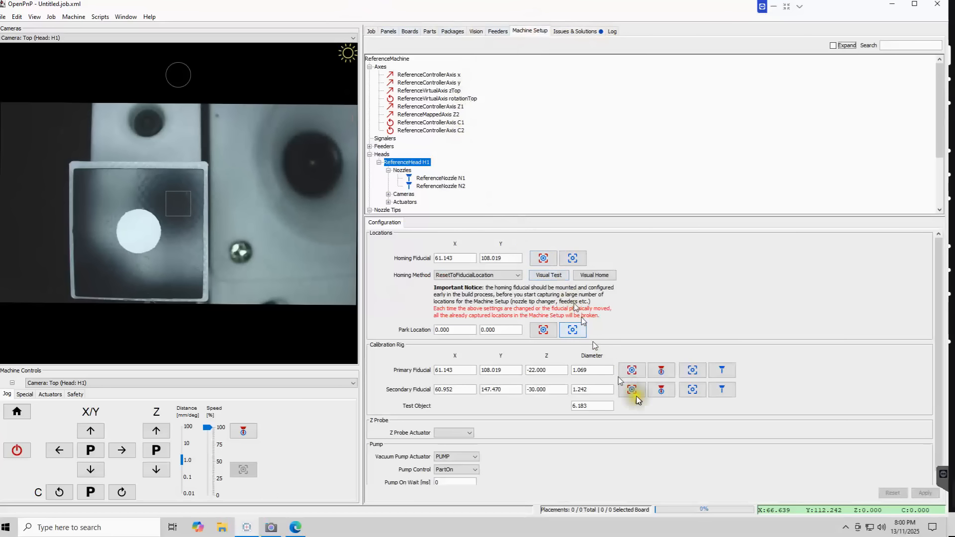
left_click(632, 370)
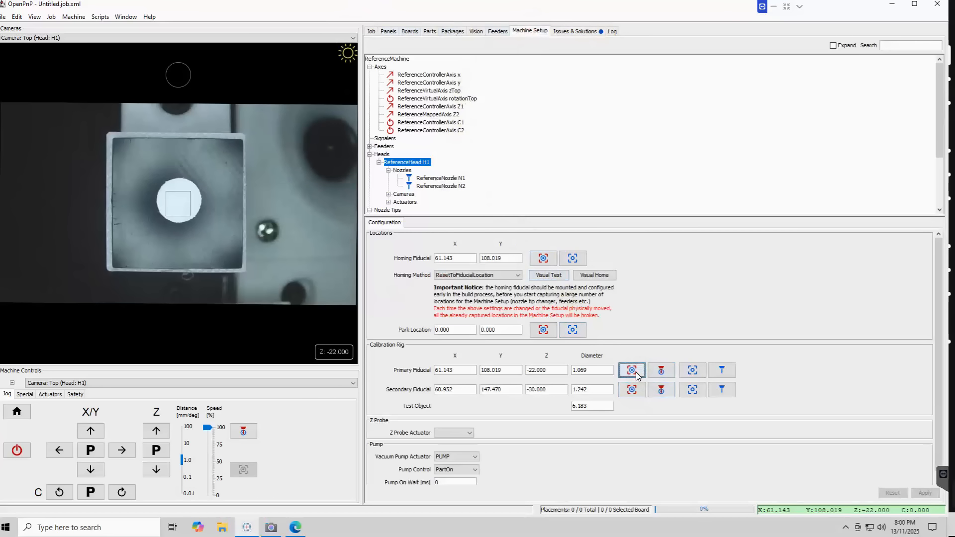
Auto-detect a feature diameter of 162 for the nozzle N2 issue and try to run its offset calibration
left_click(572, 31)
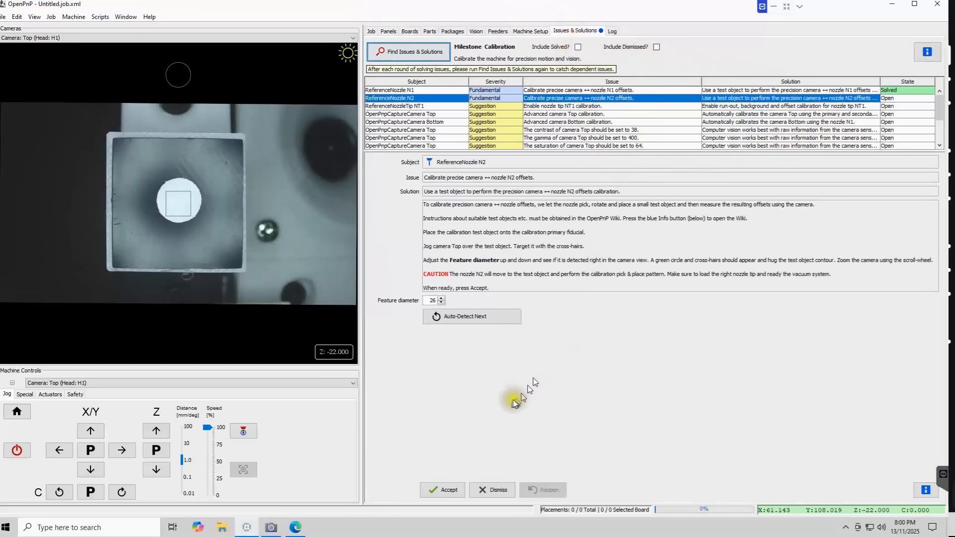
left_click(479, 318)
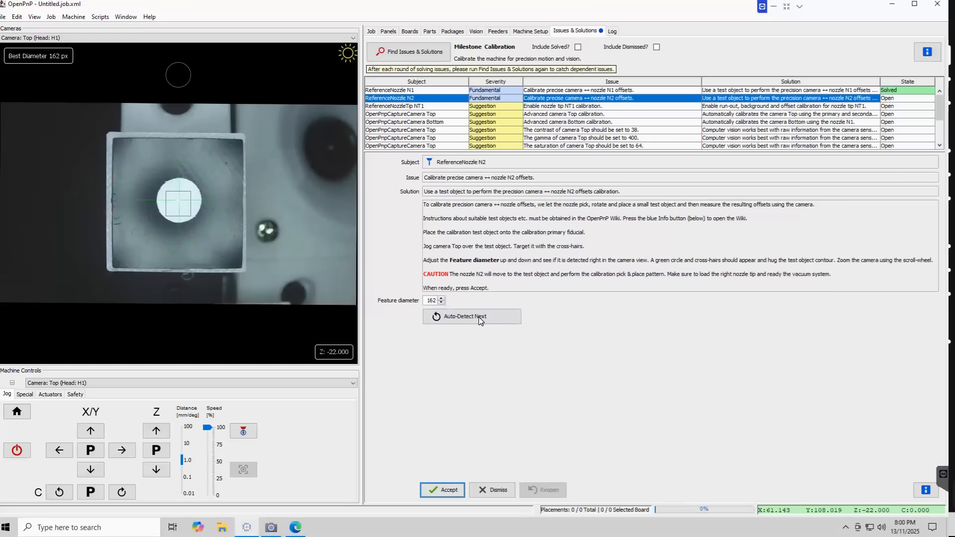
left_click(455, 494)
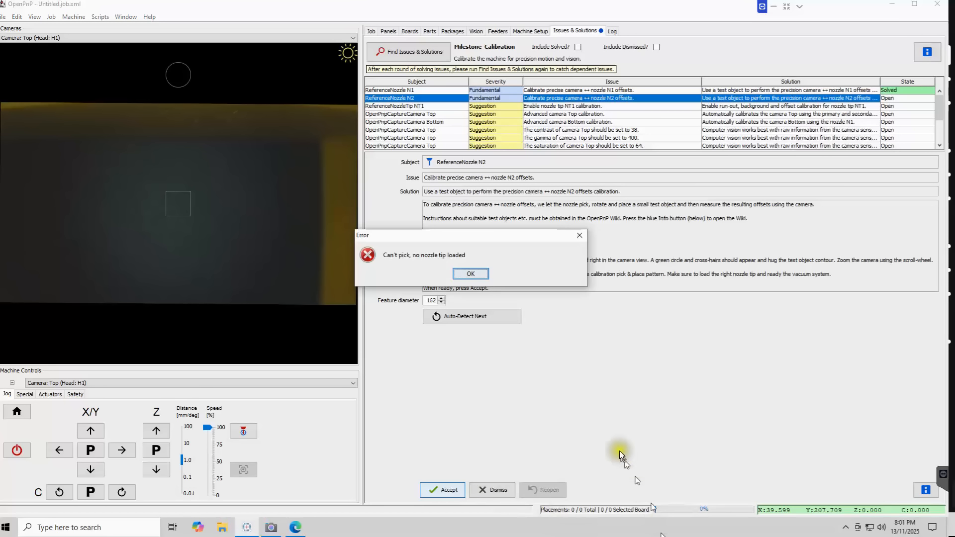
left_click(473, 273)
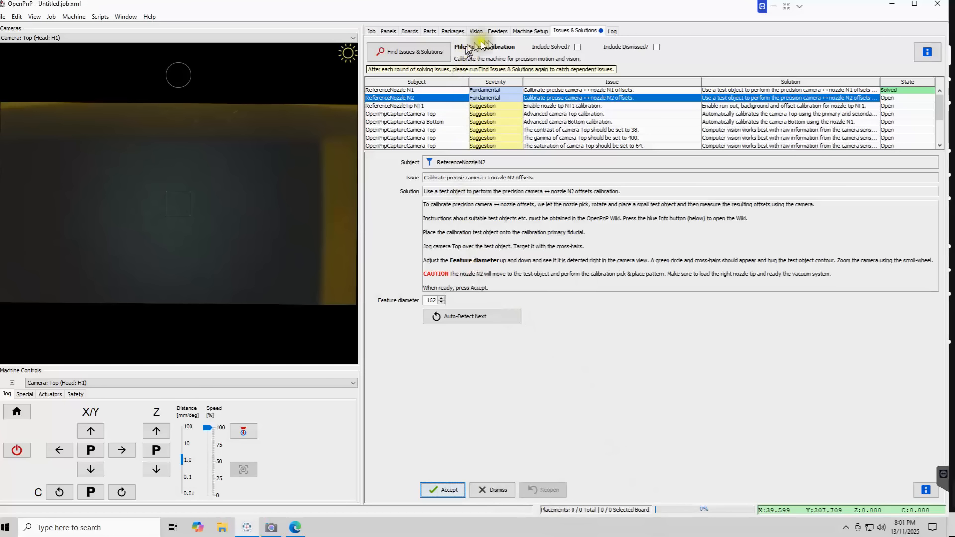
Load nozzle tip NT1 on nozzle N2 in the machine setup and confirm the manual tip change
left_click(538, 34)
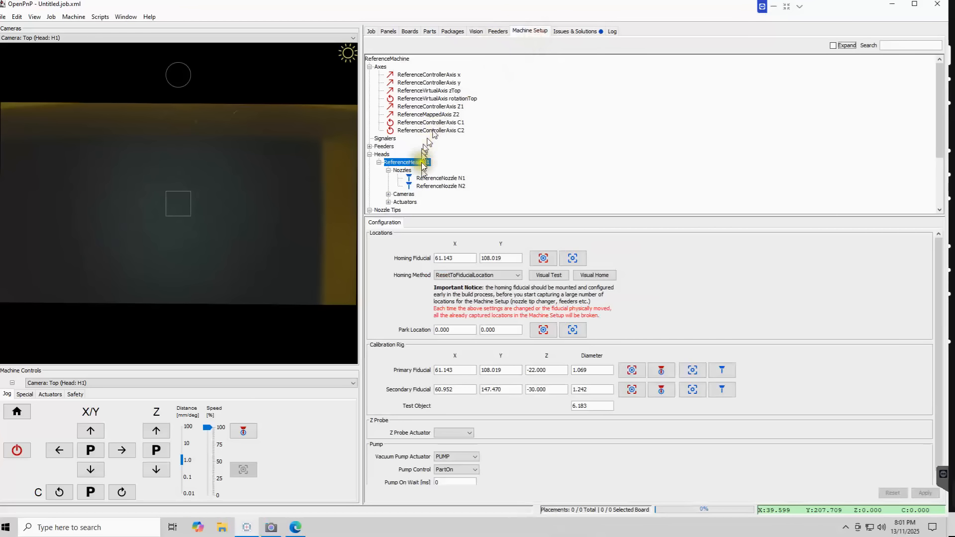
left_click(442, 179)
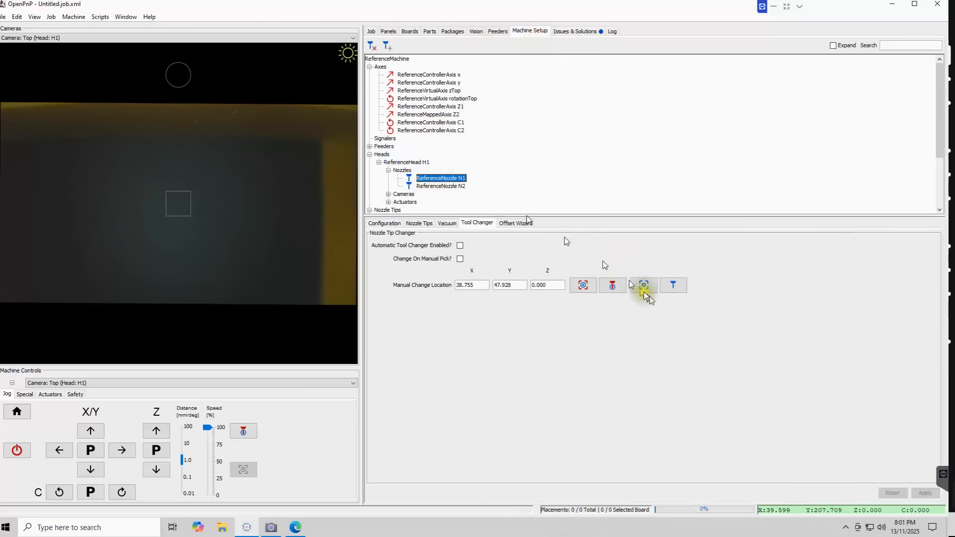
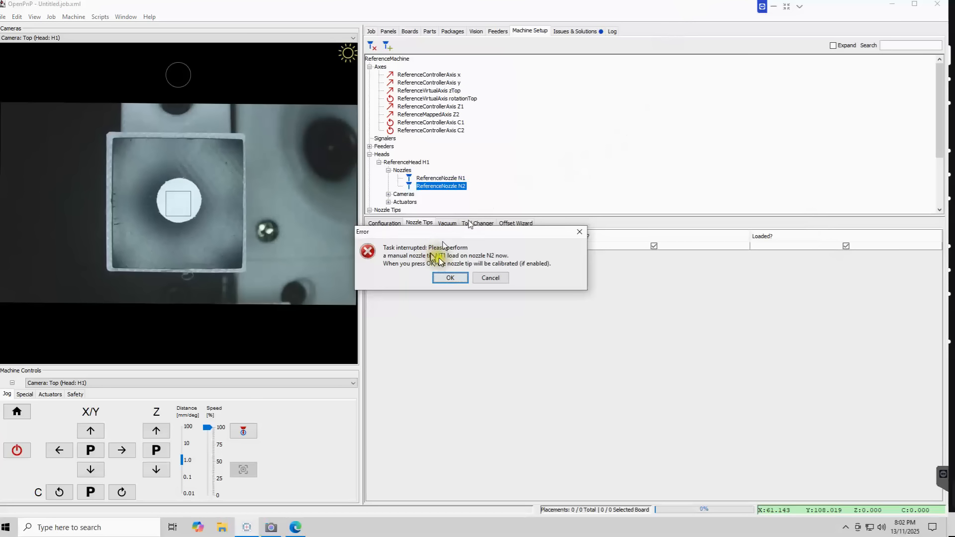
left_click(453, 277)
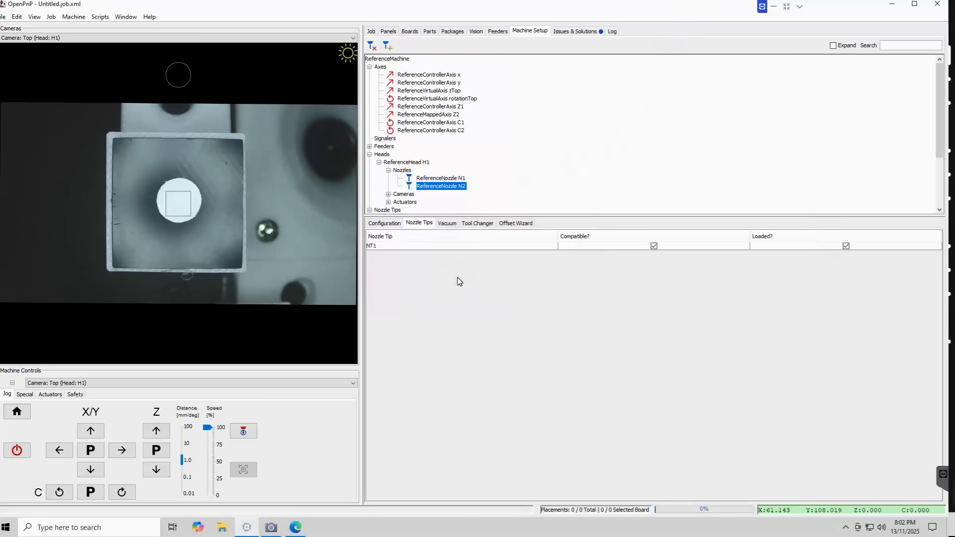
Run the nozzle N2 offset calibration with feature diameter 162 and watch the machine in the Camera app
left_click(566, 31)
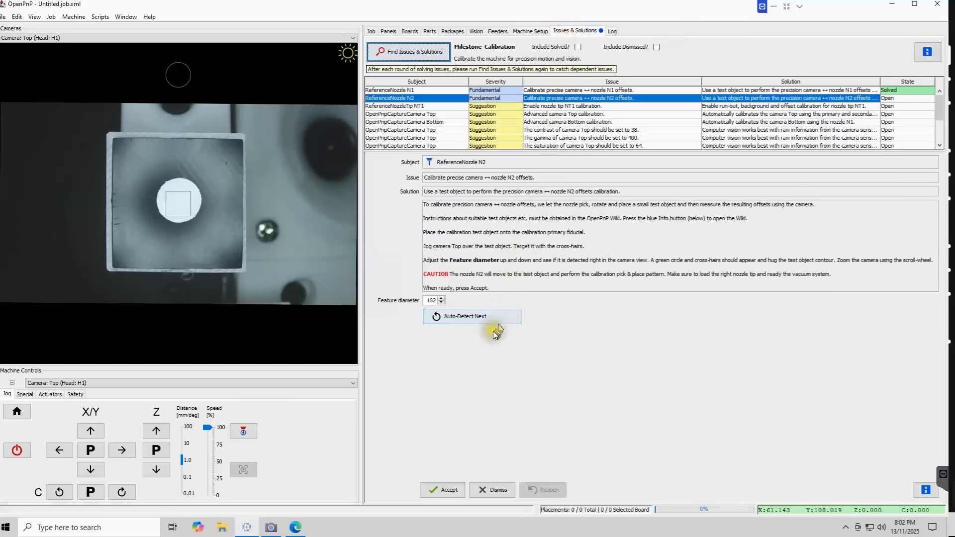
left_click(436, 489)
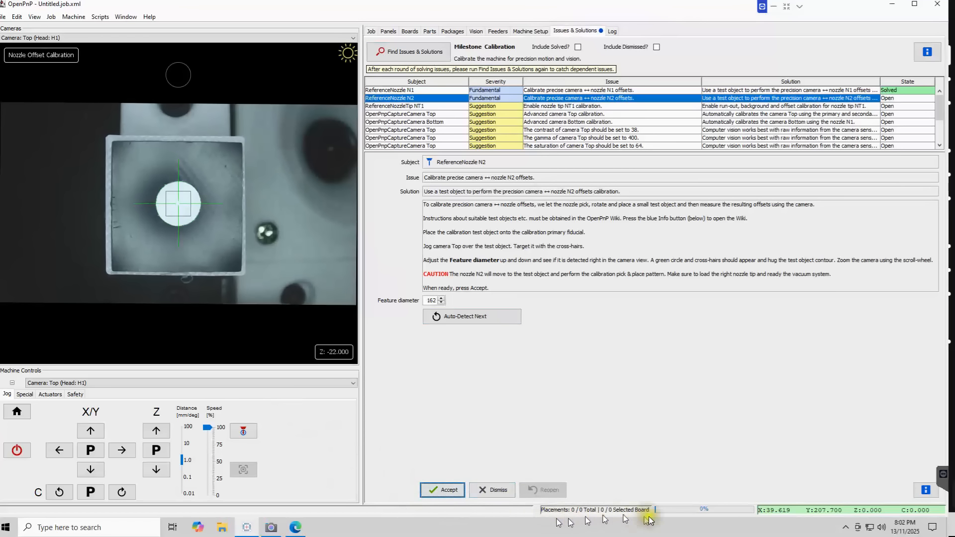
left_click(270, 527)
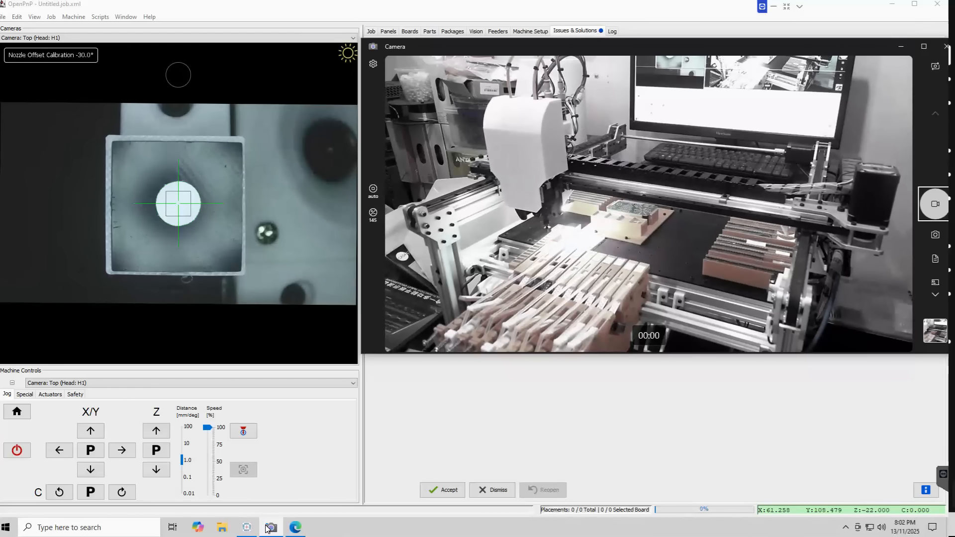
left_click(634, 400)
Compare the offsets of nozzles N1 and N2 in the machine setup and apply N1's Y offset of -60.091 to N2
left_click(529, 31)
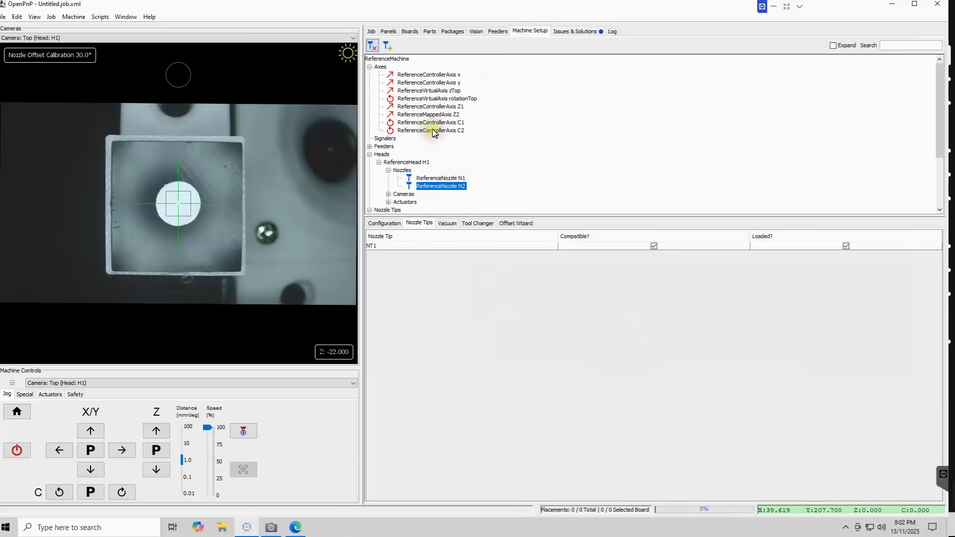
left_click(441, 180)
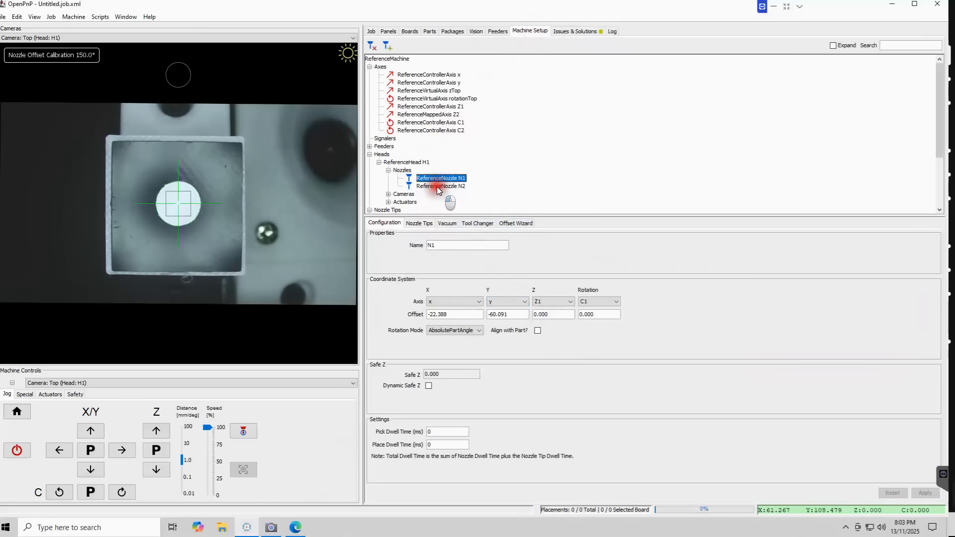
left_click(436, 187)
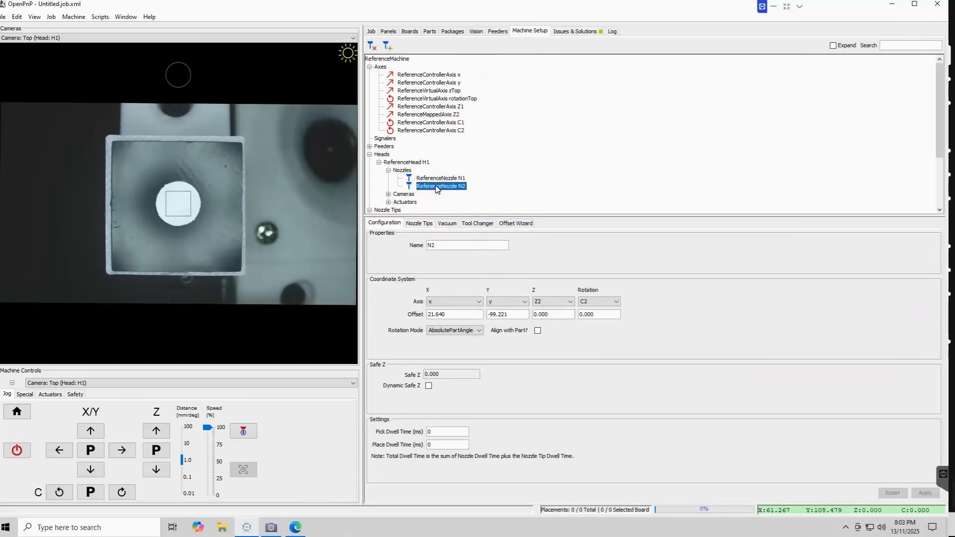
left_click(439, 179)
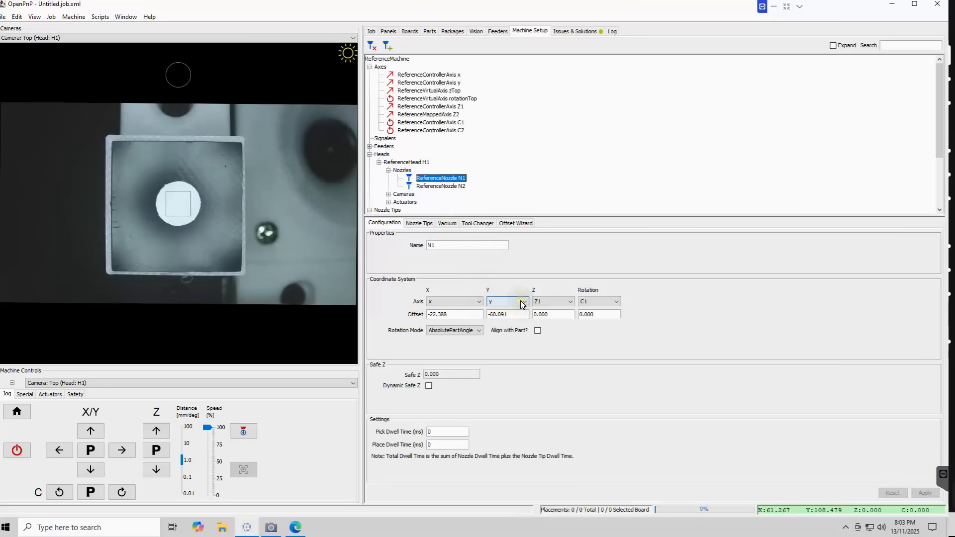
left_click(441, 186)
left_click(494, 312)
left_click_drag(493, 314, 514, 313)
key("ctrl+c")
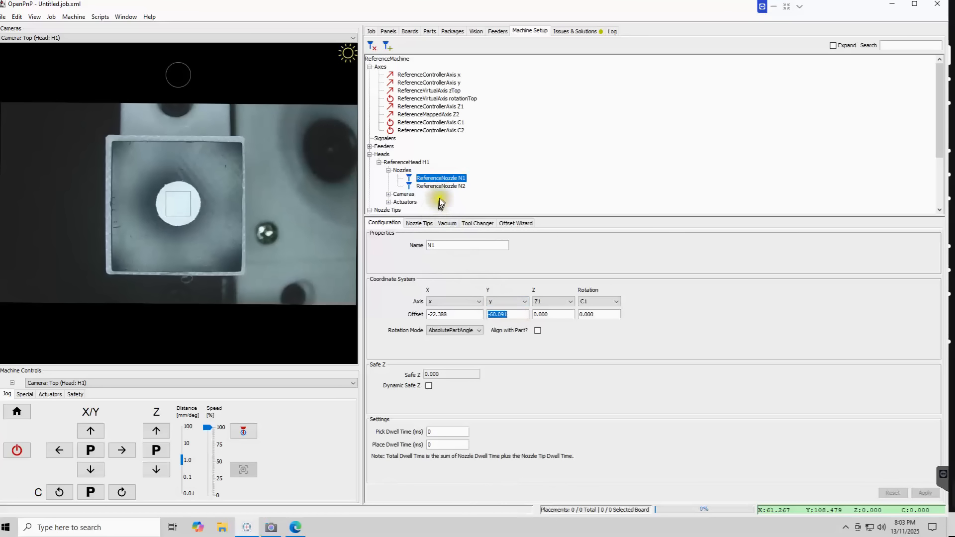
left_click(444, 186)
double_click(514, 316)
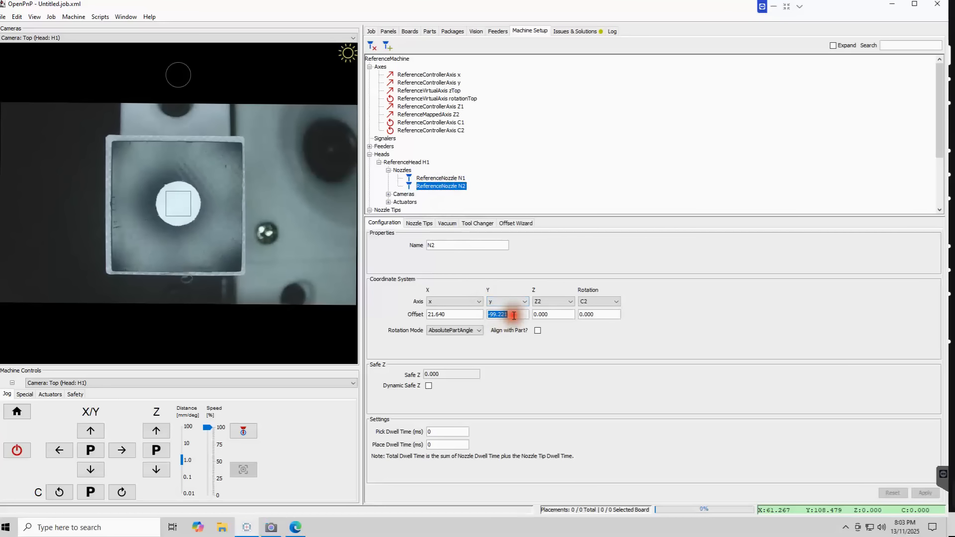
key("ctrl+v")
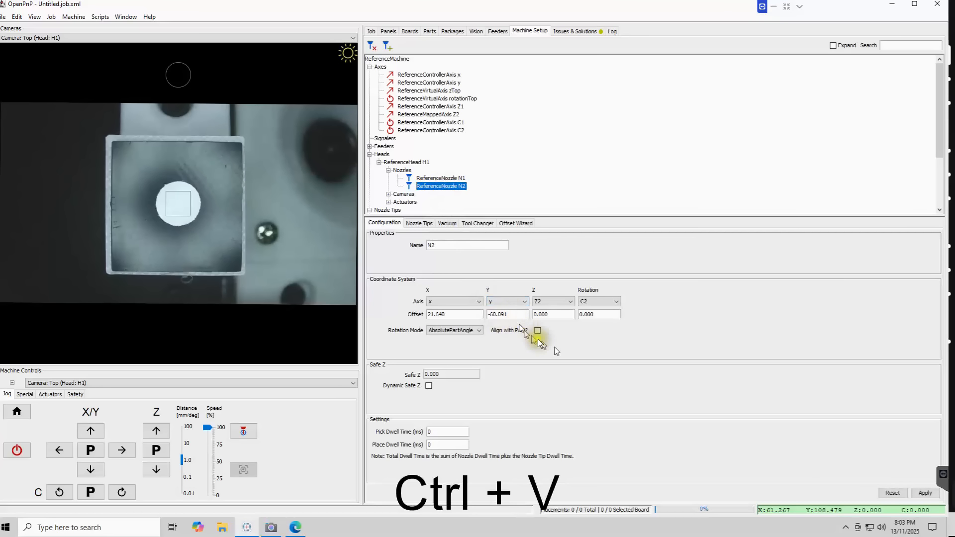
left_click(925, 493)
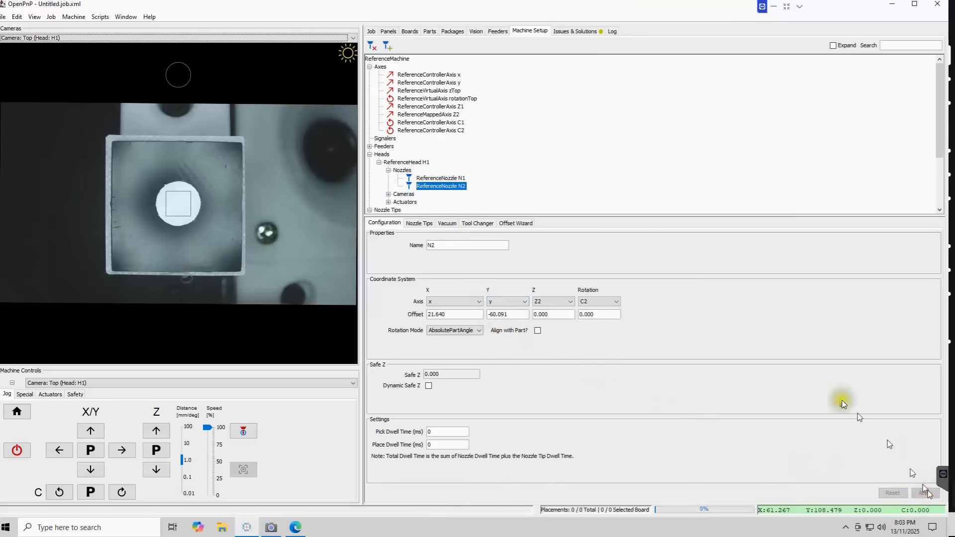
Reopen the nozzle N2 offset issue and rerun its calibration with feature diameter 162, watching it in the Camera app
left_click(565, 32)
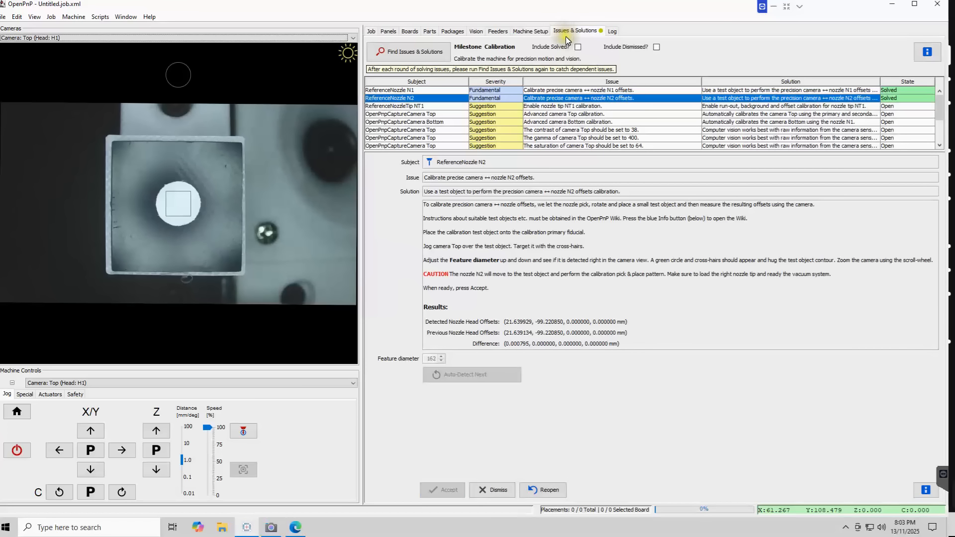
left_click(542, 488)
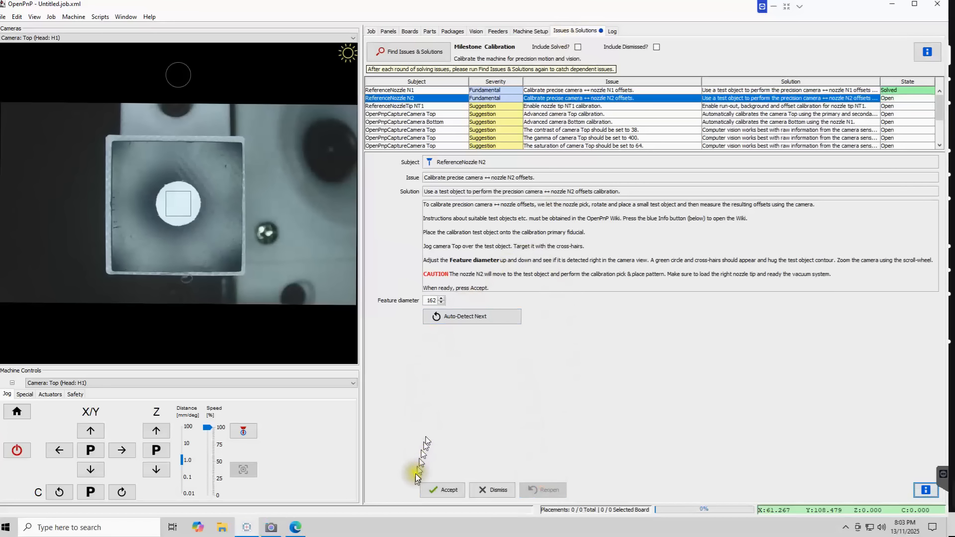
left_click(438, 492)
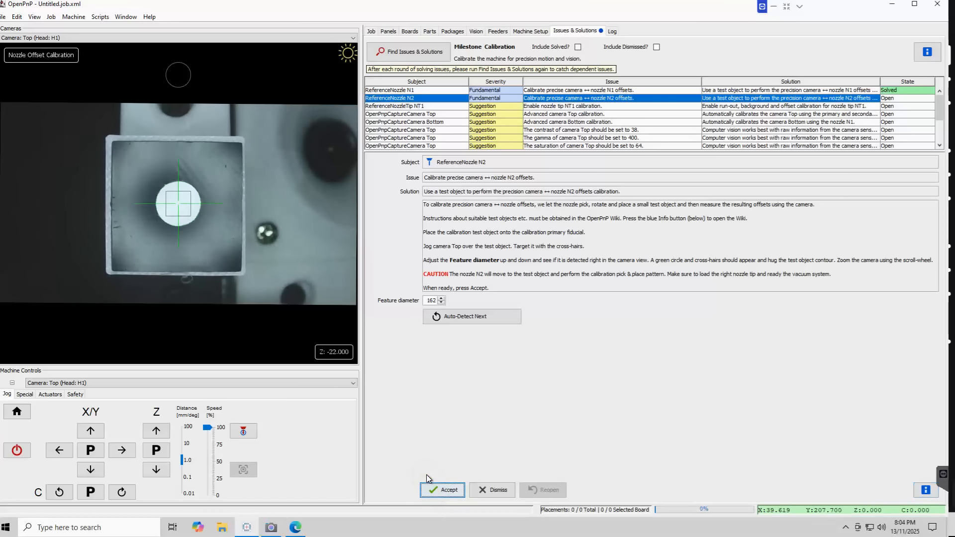
left_click(272, 527)
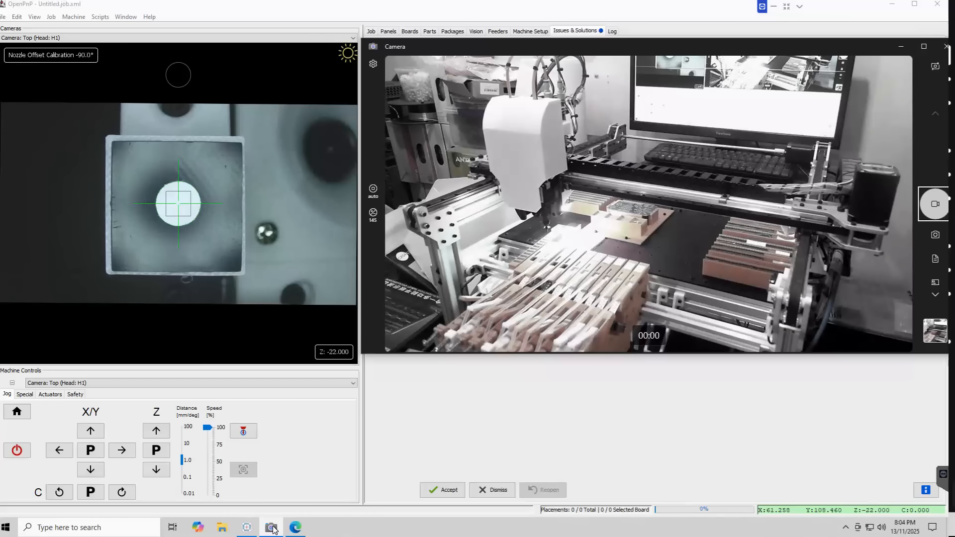
left_click(468, 384)
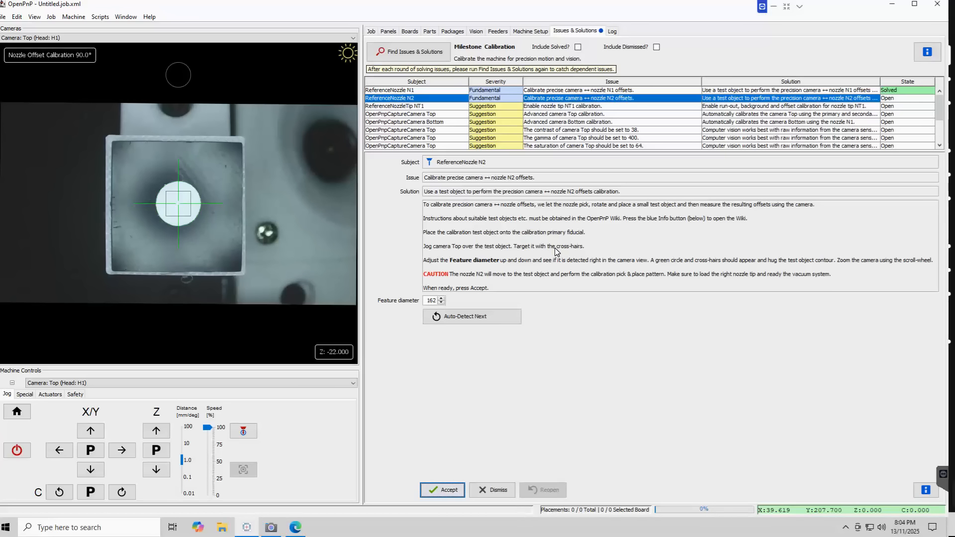
Check the nozzle offsets, reopen the nozzle N2 offset issue, and apply -60.091 as nozzle N2's Y offset in the machine setup
left_click(529, 31)
left_click(458, 187)
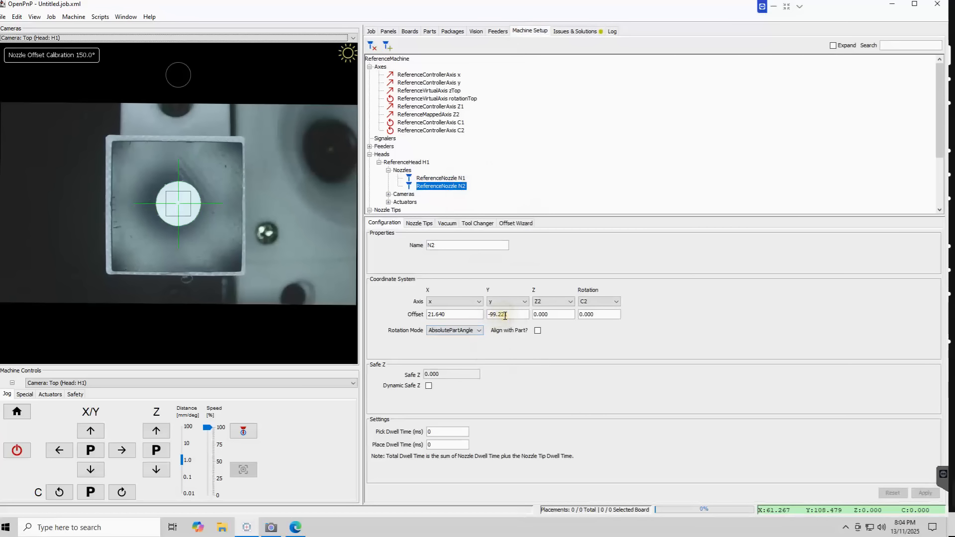
key("Up")
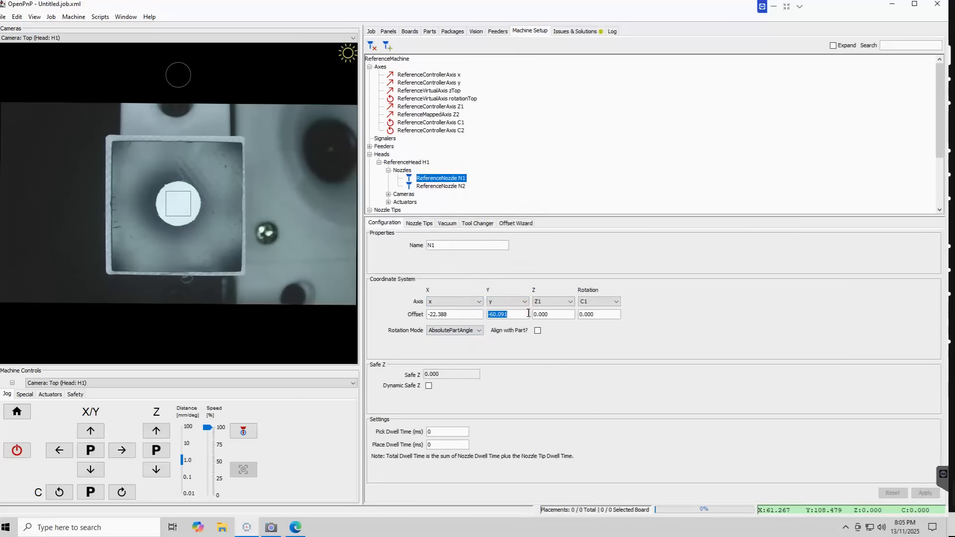
key("Down")
left_click(923, 494)
left_click(518, 32)
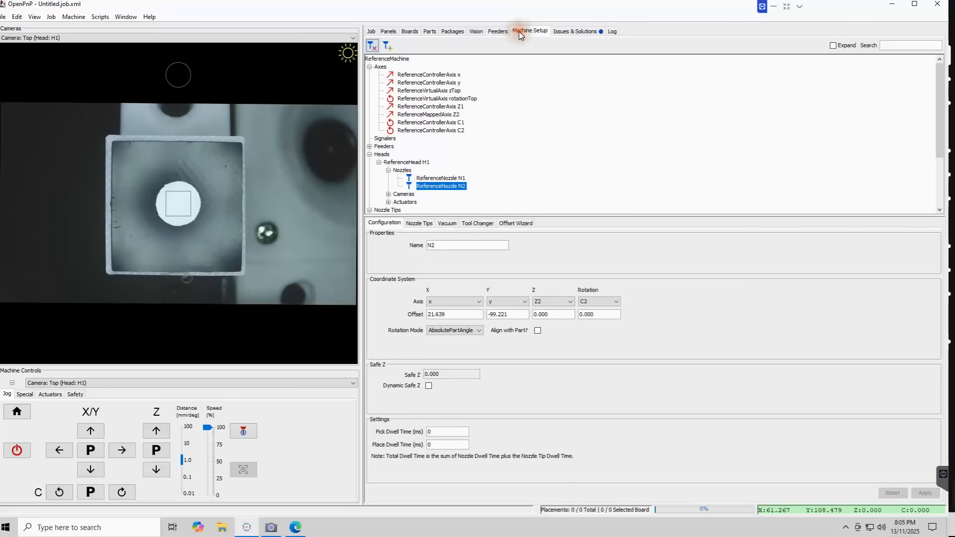
left_click(527, 306)
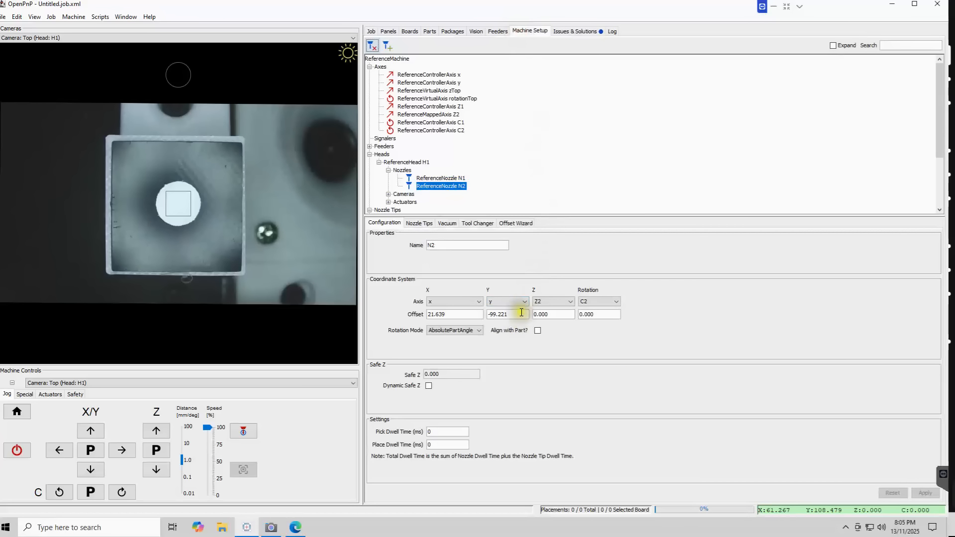
double_click(515, 317)
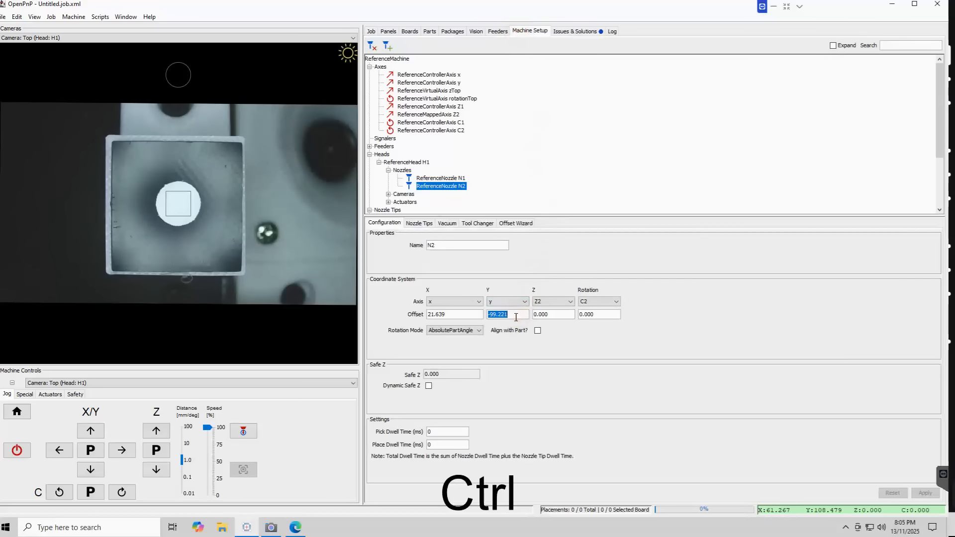
key("ctrl+v")
left_click(924, 492)
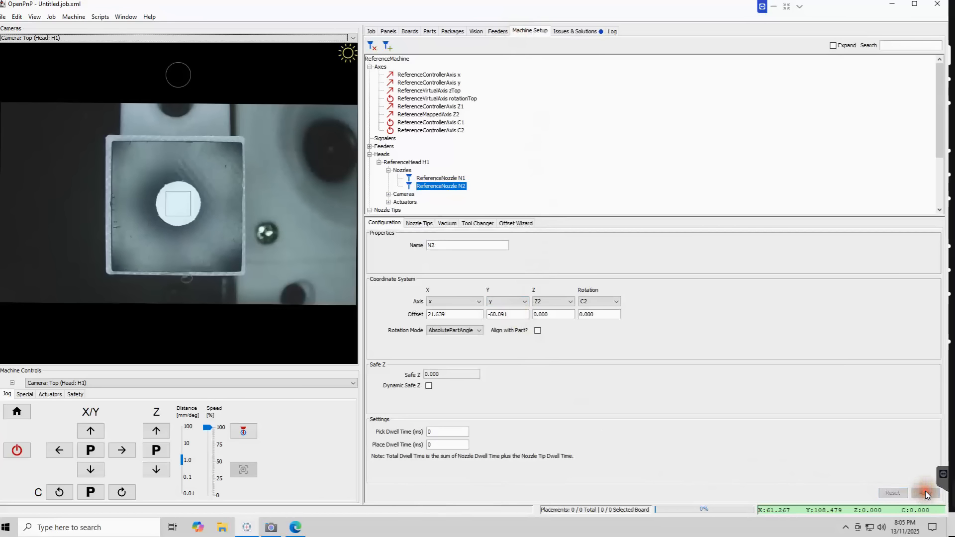
Run the reopened nozzle N2 offset calibration from the corrected Y offset and check the machine in the Camera app
left_click(573, 30)
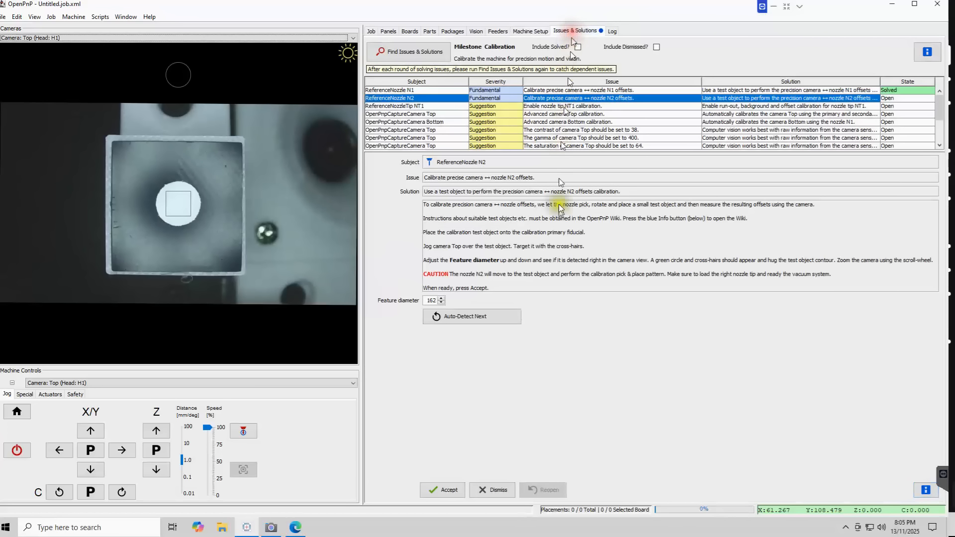
left_click(450, 490)
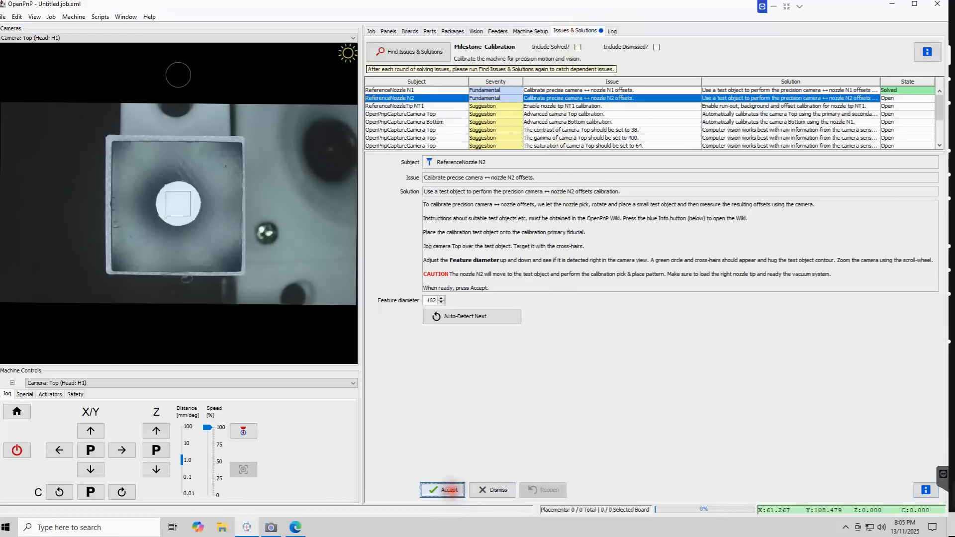
left_click(271, 527)
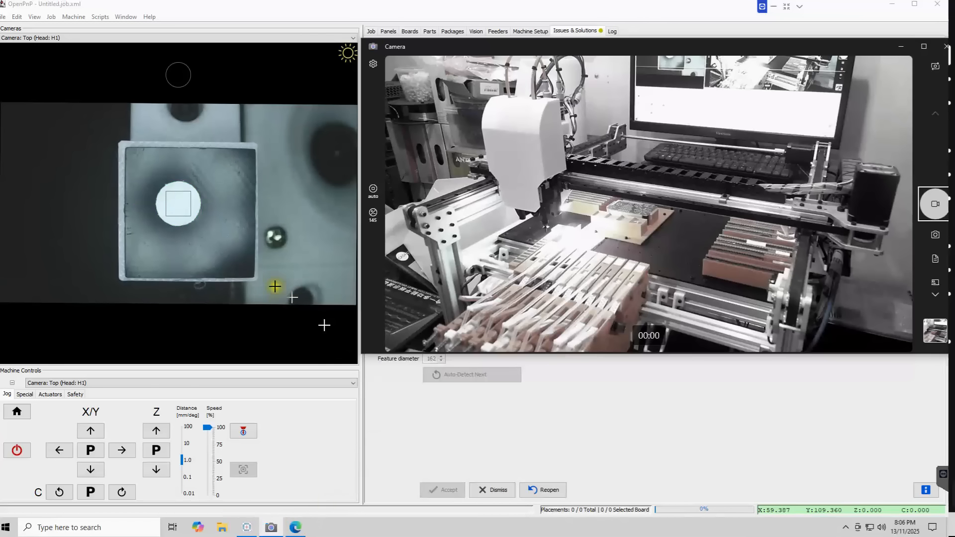
left_click(706, 477)
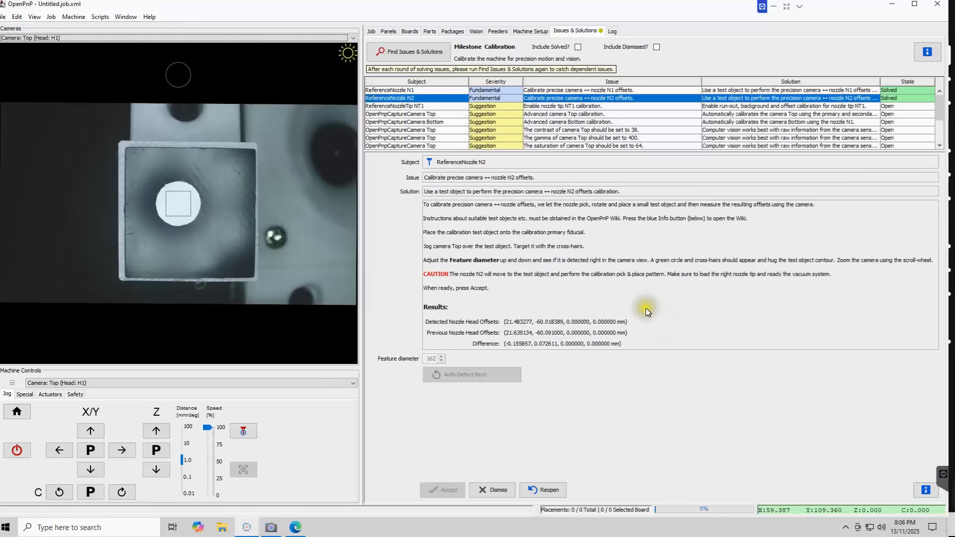
For the nozzle tip NT1 calibration issue, load NT1 on nozzle N1 and center the nozzle over camera Bottom
left_click(554, 107)
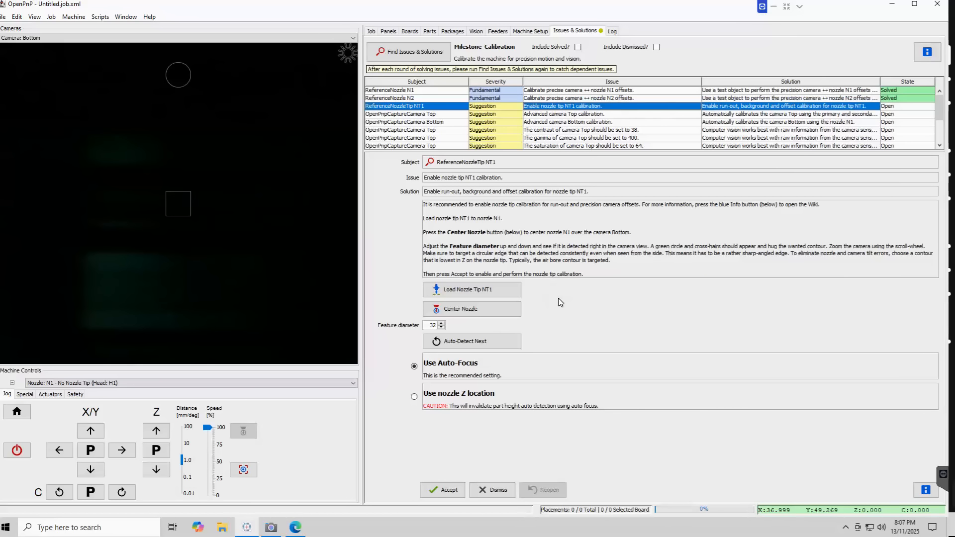
left_click(484, 292)
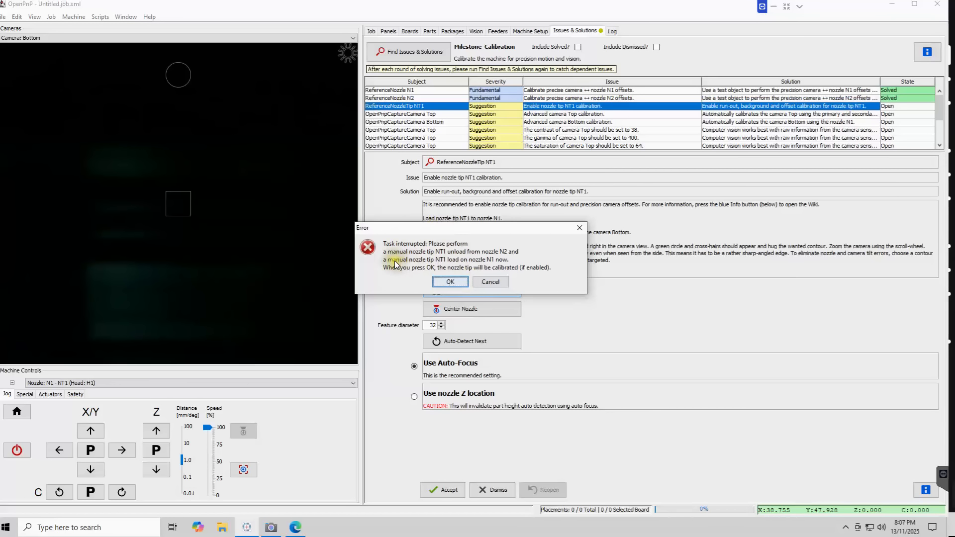
left_click(444, 280)
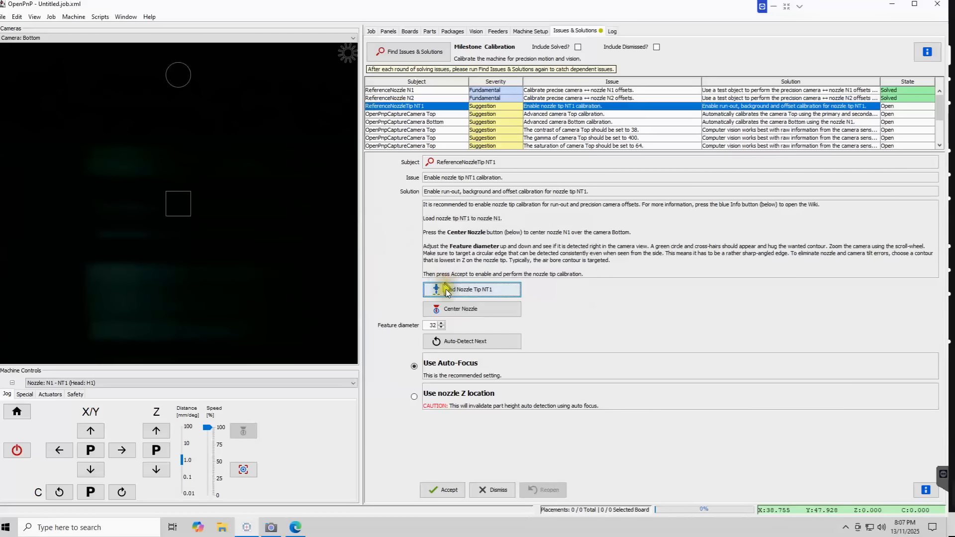
left_click(461, 310)
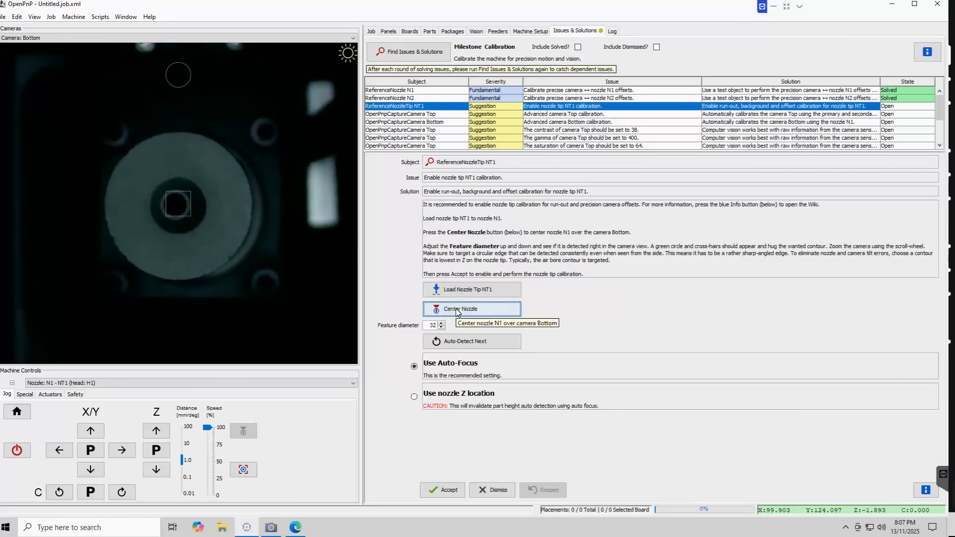
Auto-detect a feature diameter of 72 for nozzle tip NT1 and run its calibration with auto-focus
left_click(458, 341)
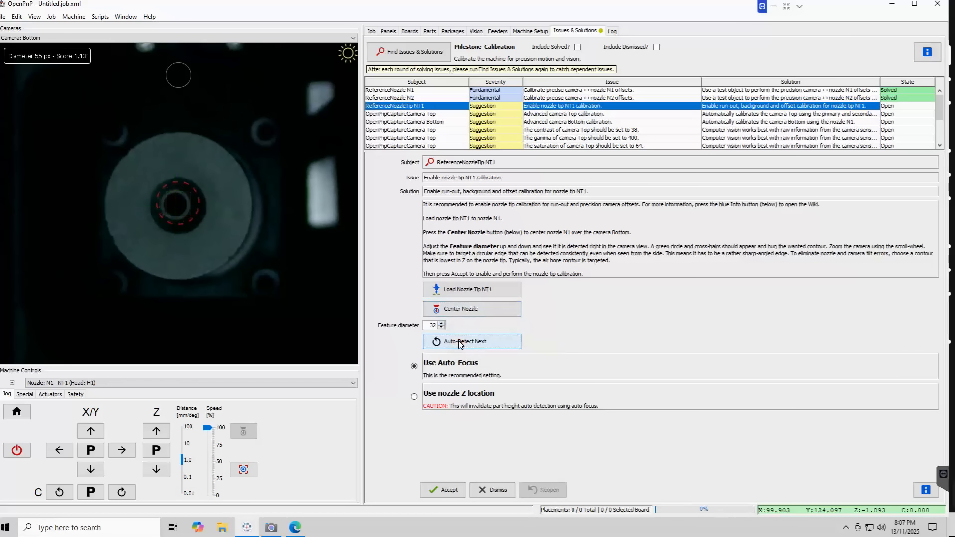
left_click(457, 341)
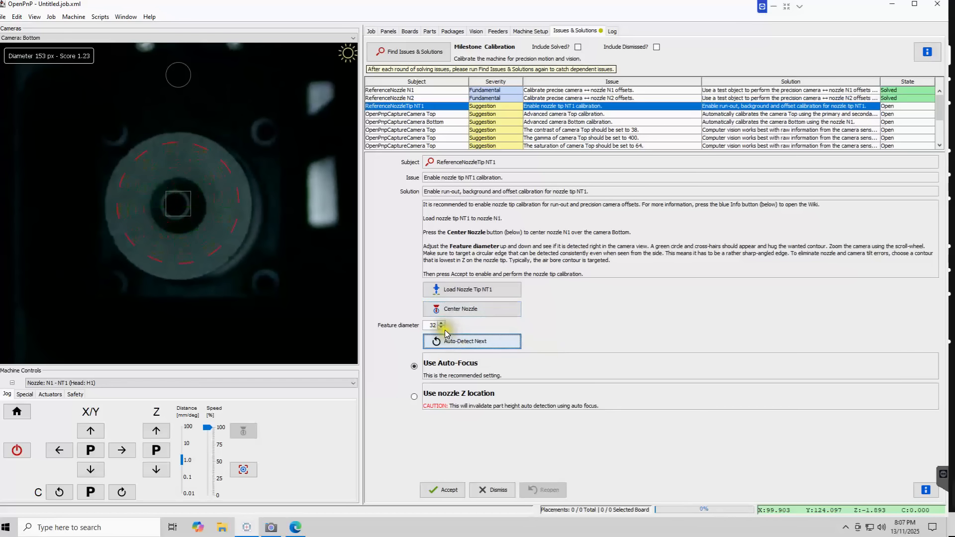
left_click(445, 336)
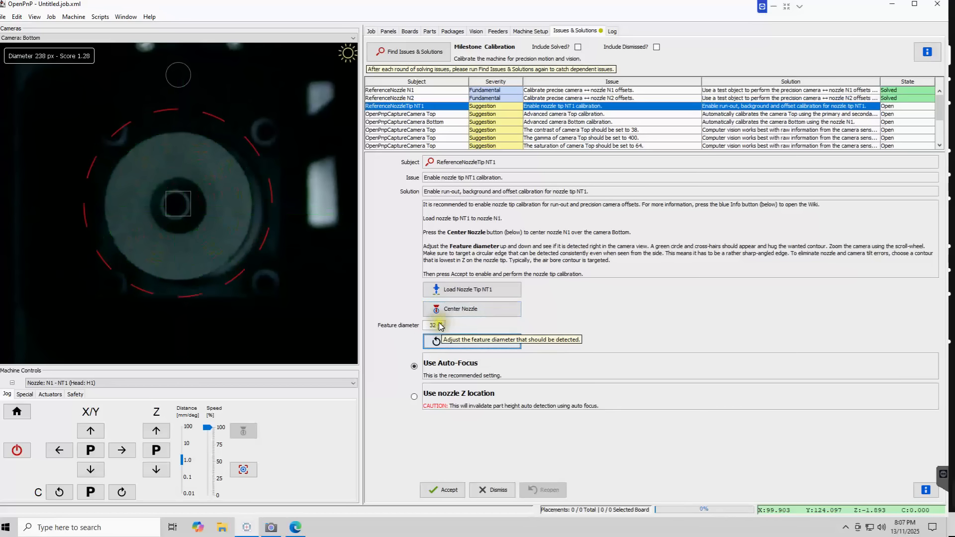
left_click(465, 341)
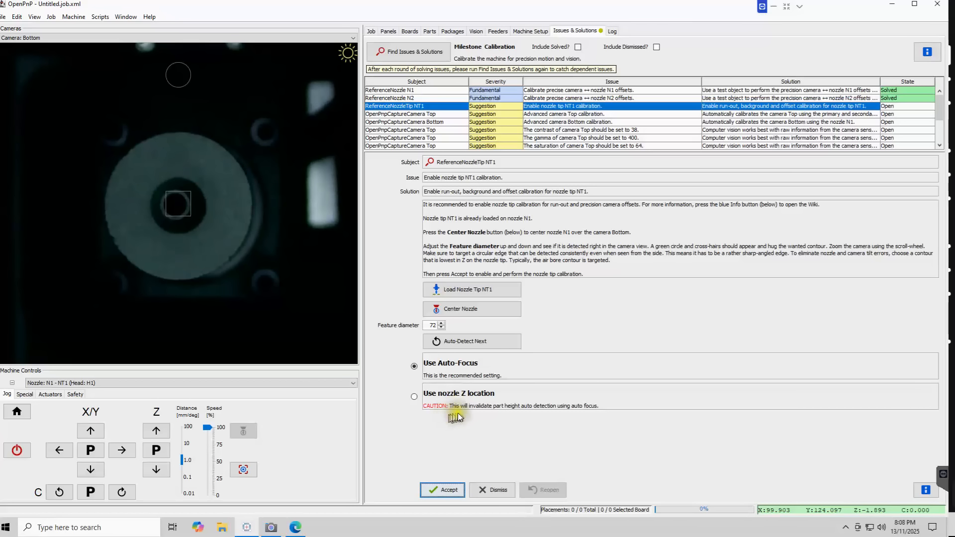
left_click(449, 490)
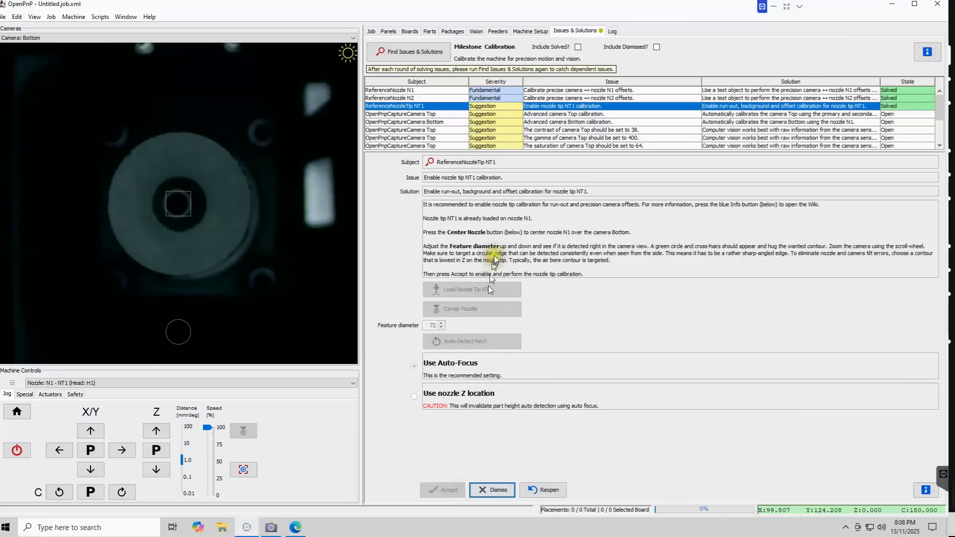
Run the advanced calibration of camera Top, and accept the advanced camera Bottom calibration as well
left_click(575, 115)
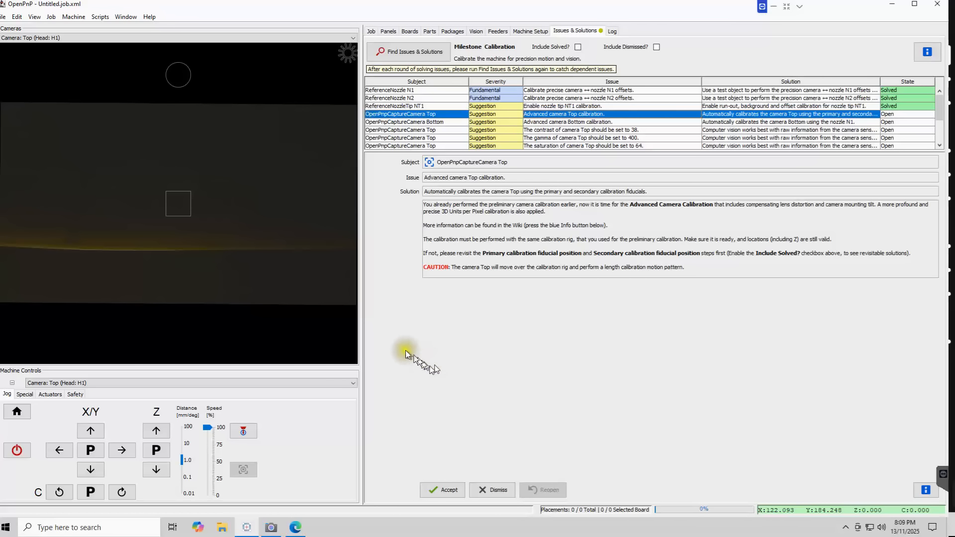
left_click(453, 490)
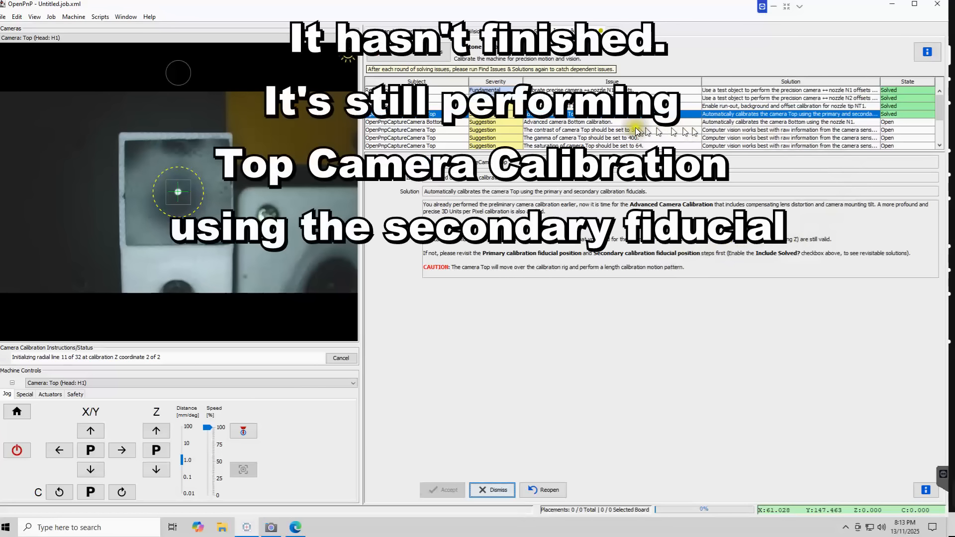
left_click(579, 123)
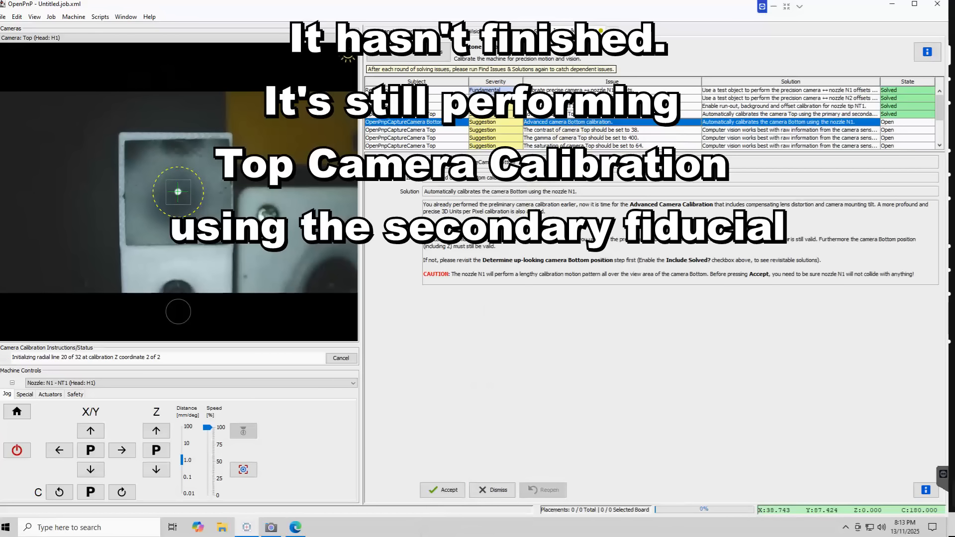
left_click(448, 488)
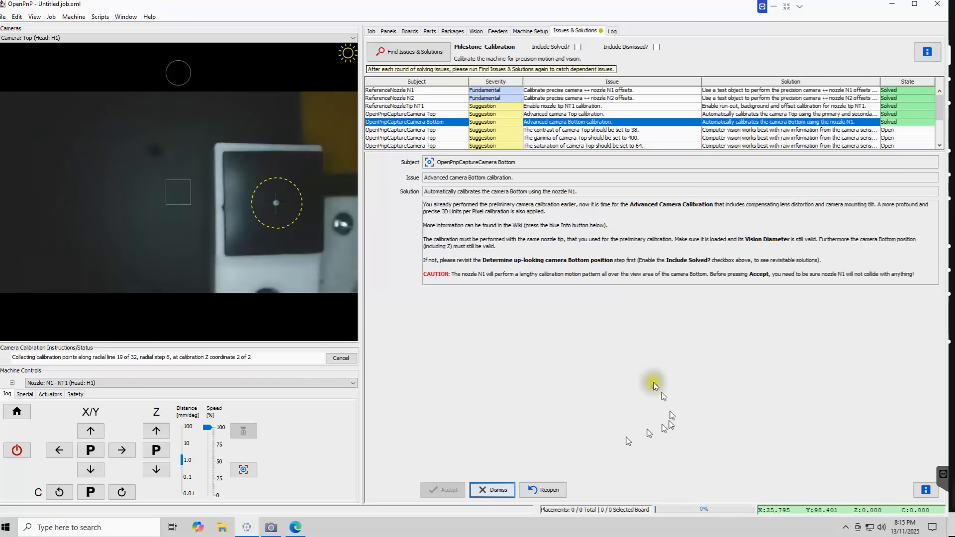
Return to the advanced camera Top calibration issue and check the machine's movement in the Camera app
left_click(772, 115)
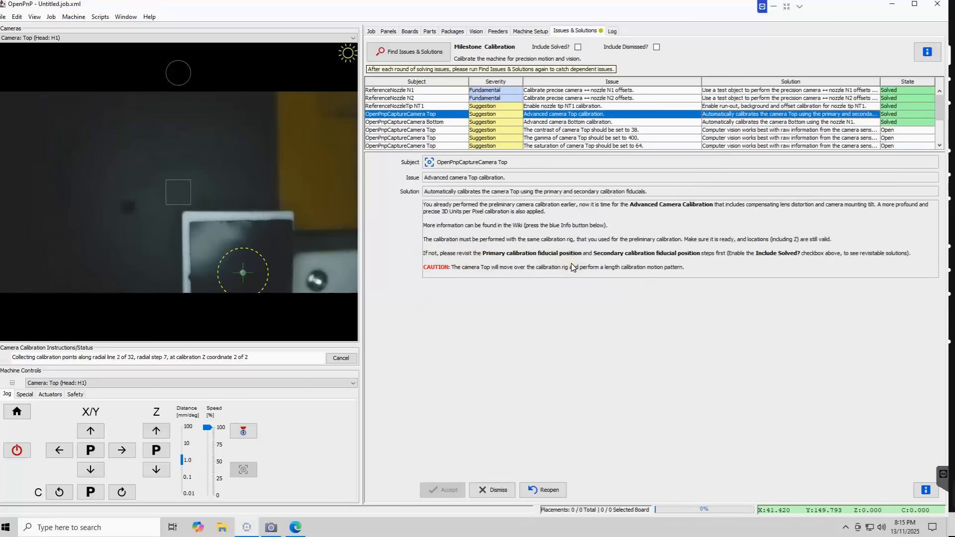
left_click(272, 528)
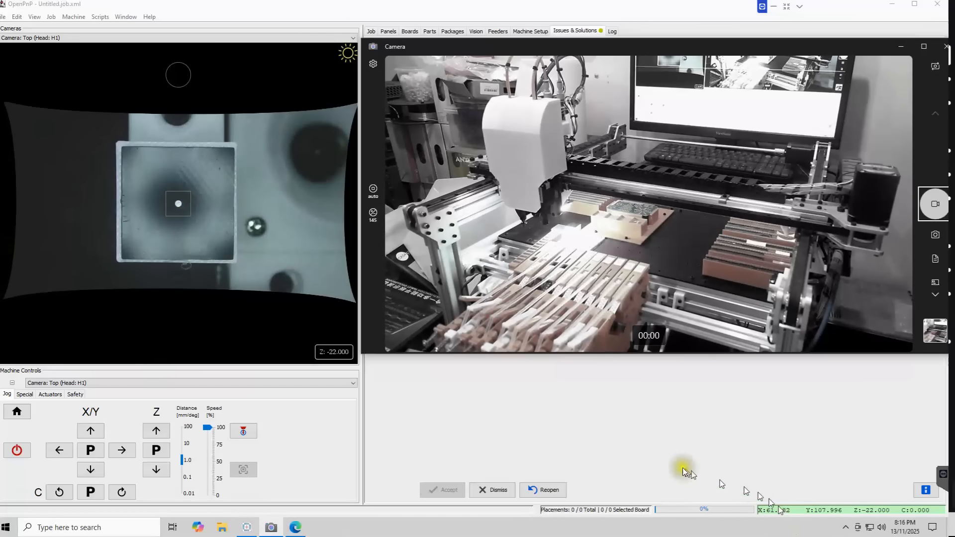
left_click(655, 454)
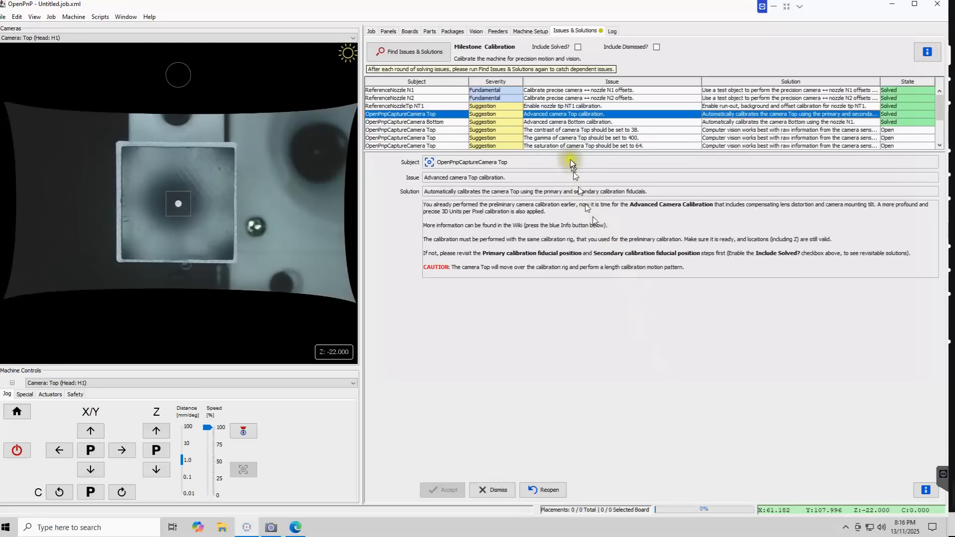
Dismiss and reopen the advanced camera Bottom calibration issue, and try to run the calibration while watching the machine in the Camera app
left_click(571, 122)
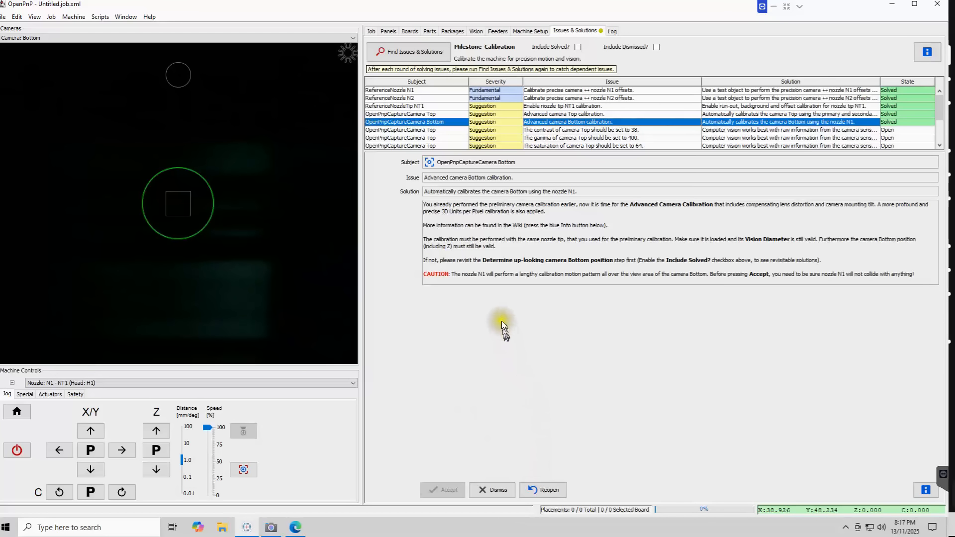
left_click(499, 490)
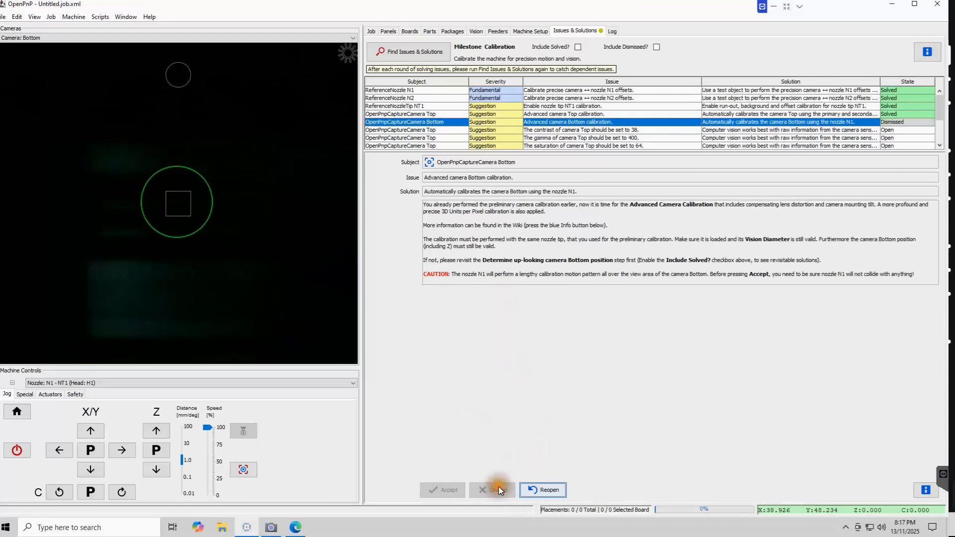
left_click(537, 490)
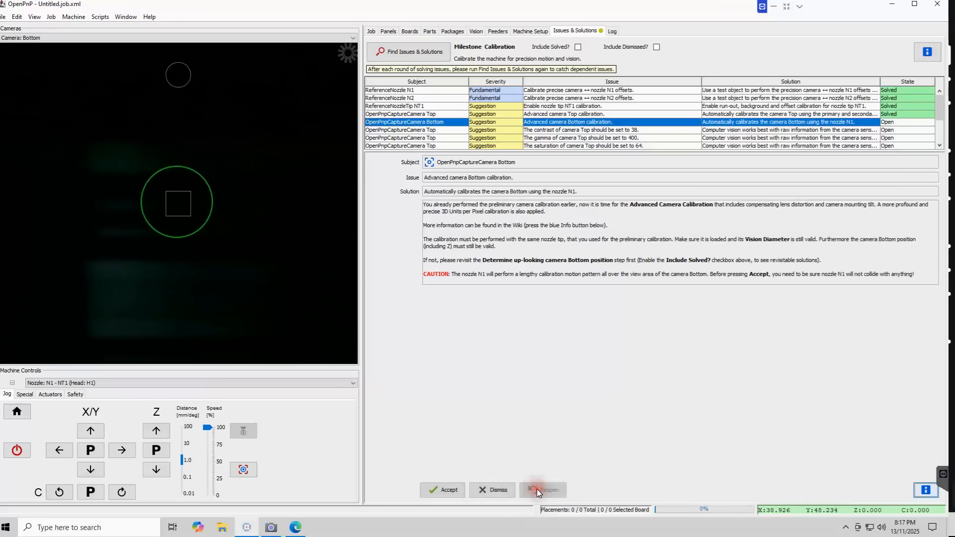
left_click(441, 490)
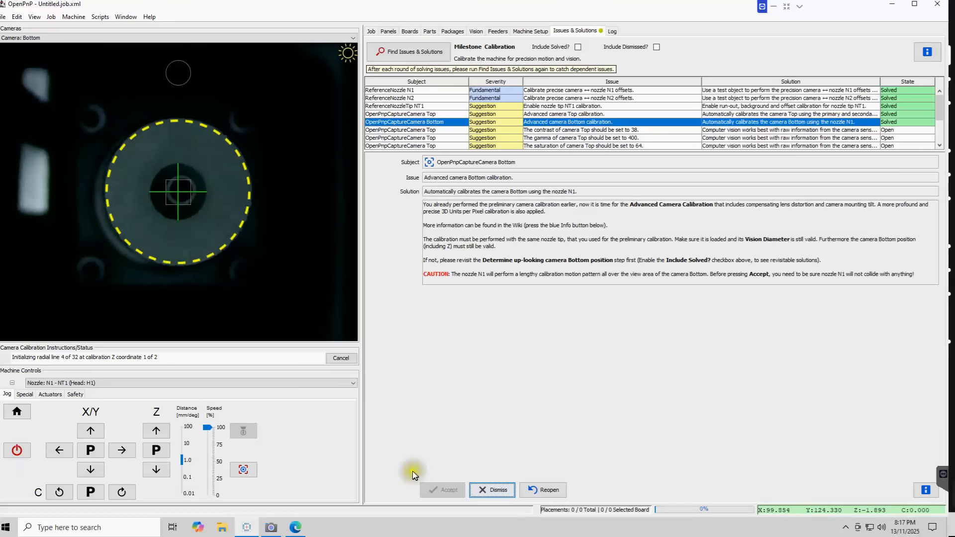
left_click(274, 527)
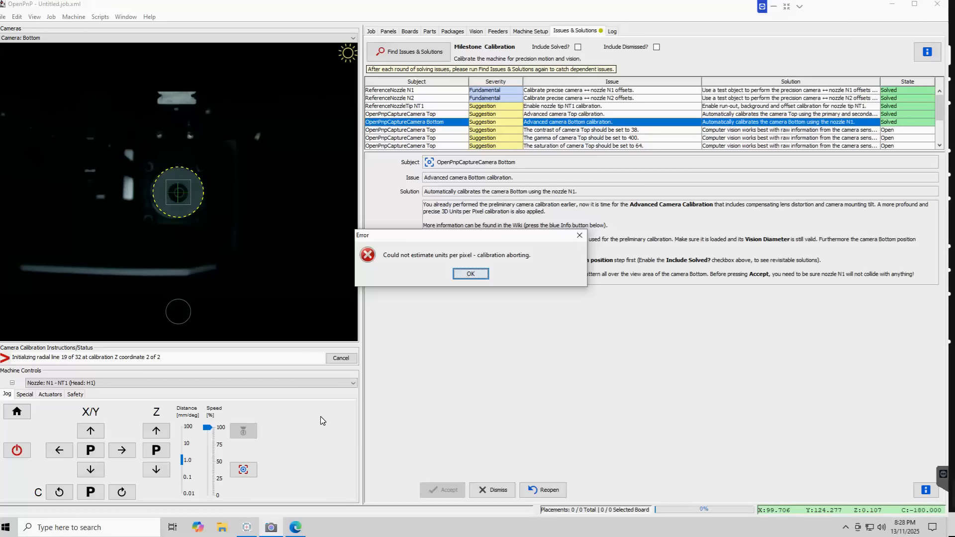
key("Return")
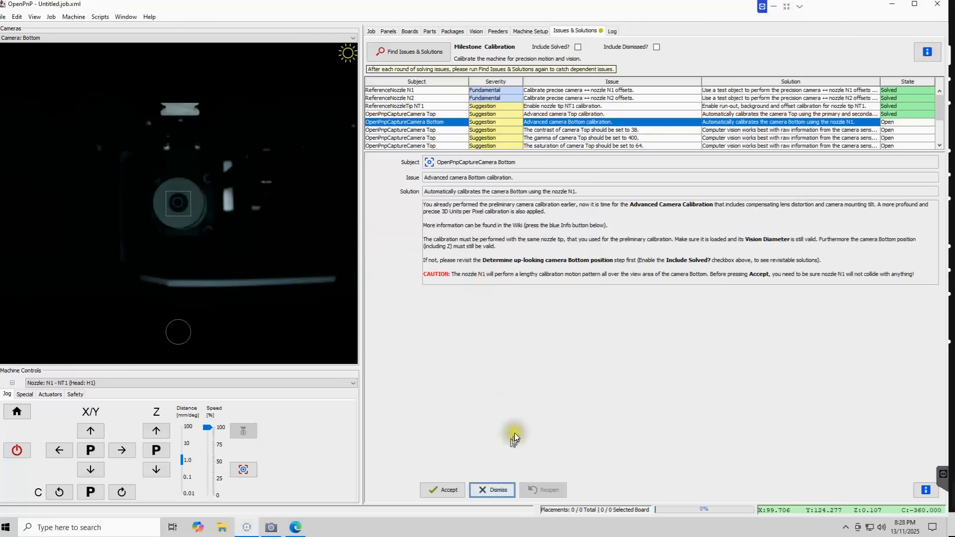
Rerun the advanced camera Bottom calibration with nozzle N1, checking the machine in the Camera app
left_click(271, 528)
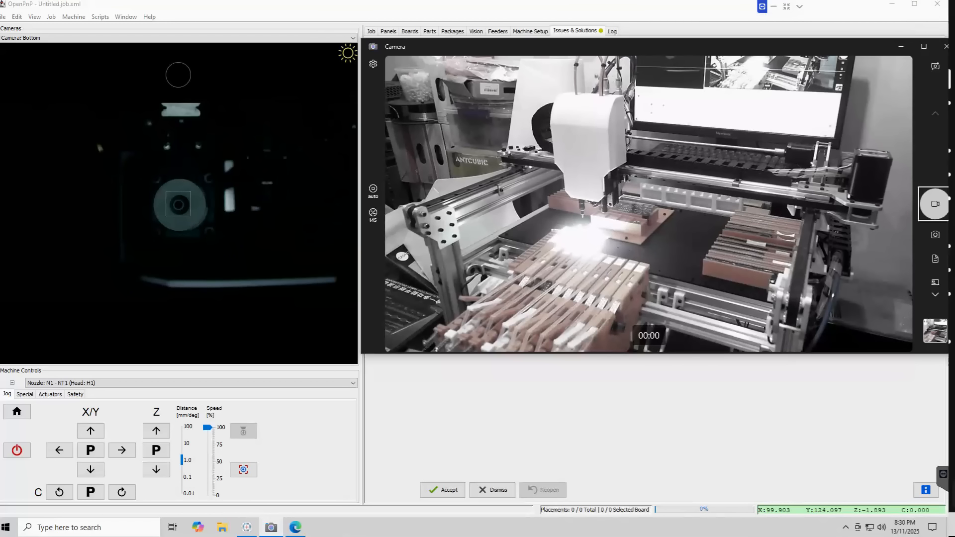
left_click(590, 408)
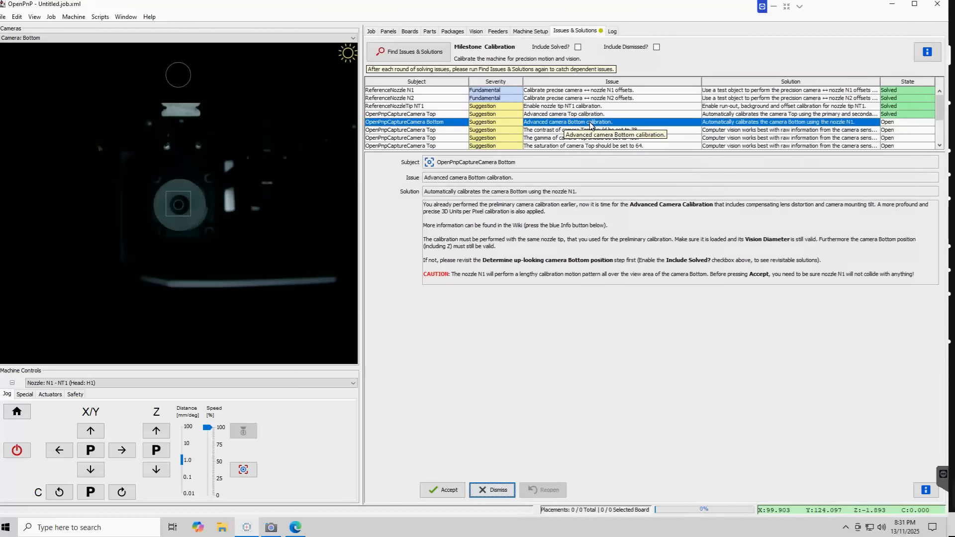
left_click(445, 490)
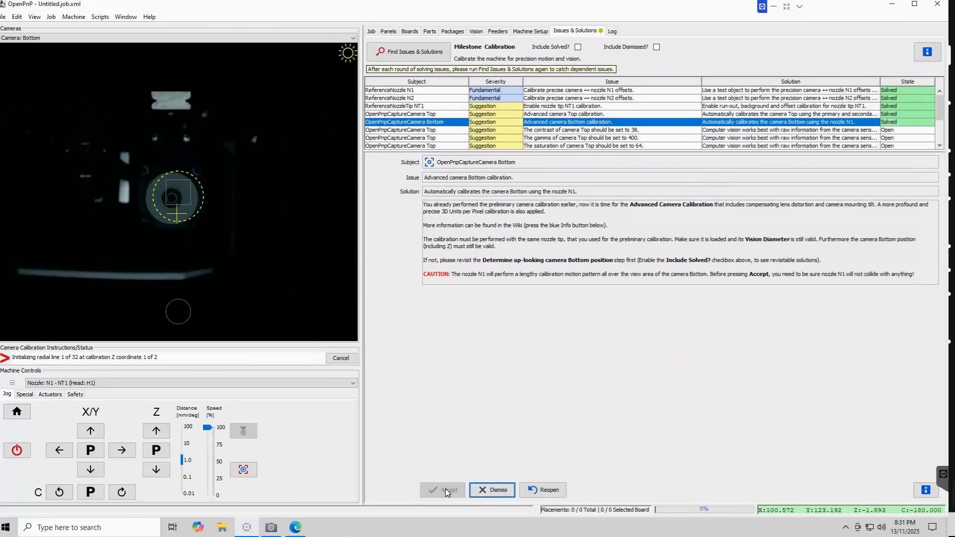
left_click(272, 529)
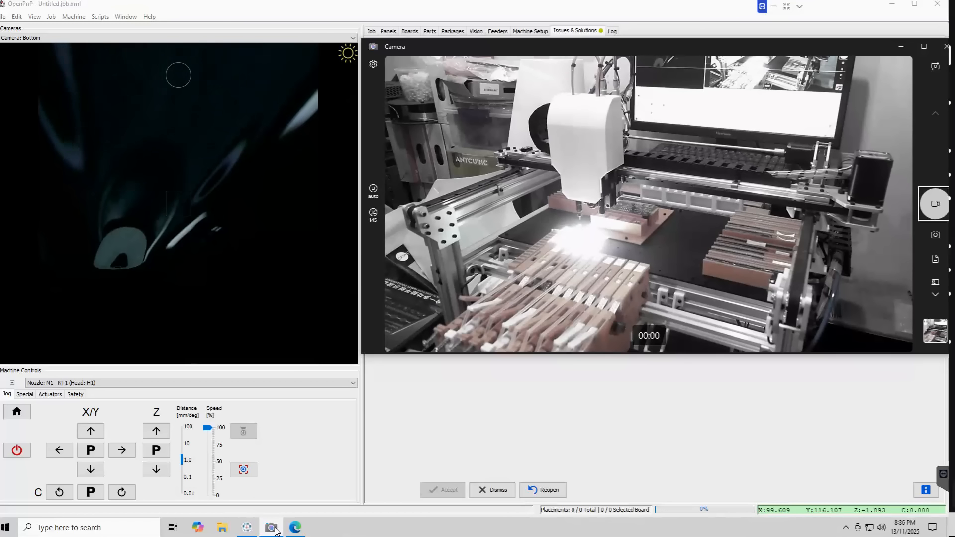
left_click(273, 528)
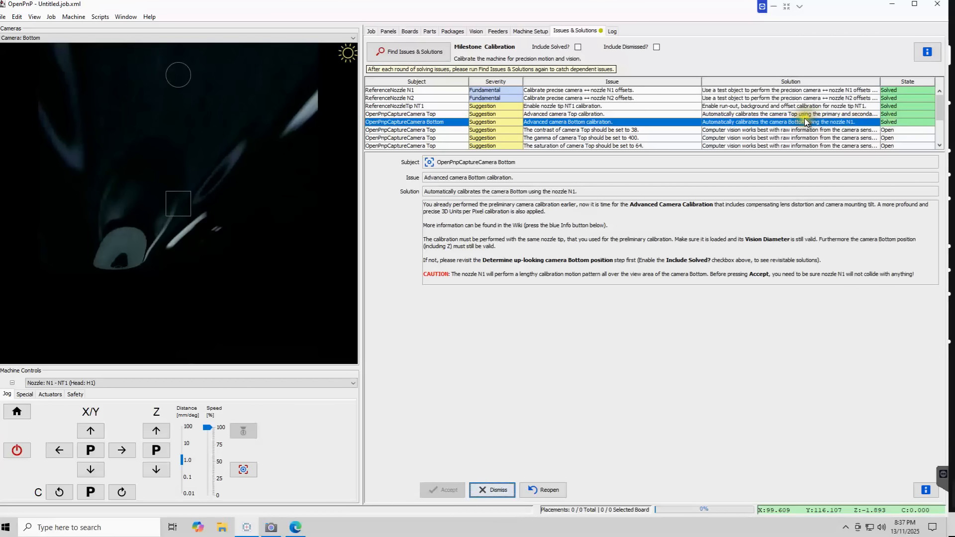
Dismiss the camera Top suggestions for contrast 38, gamma 400, saturation 64 and white balance 4600
scroll(633, 127, "down", 1)
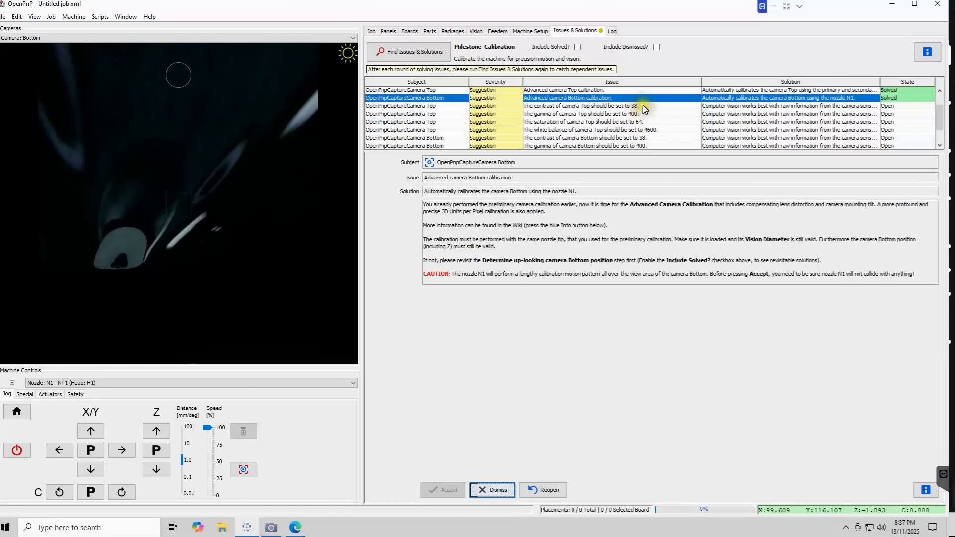
left_click(642, 105)
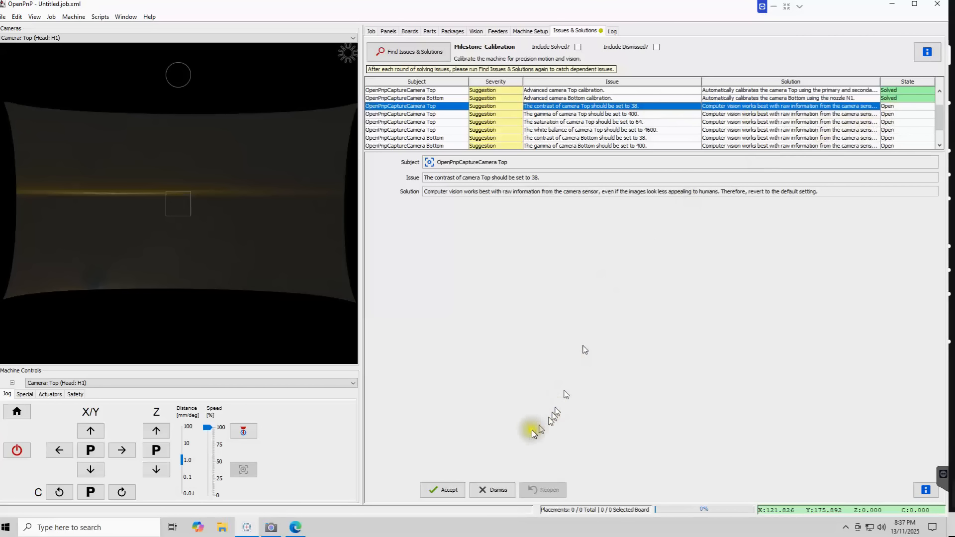
left_click(499, 490)
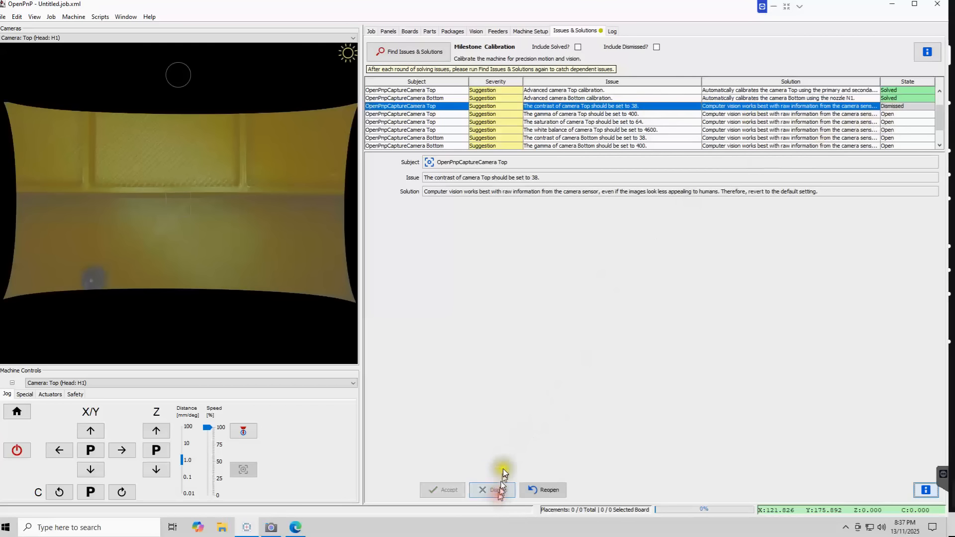
left_click(556, 114)
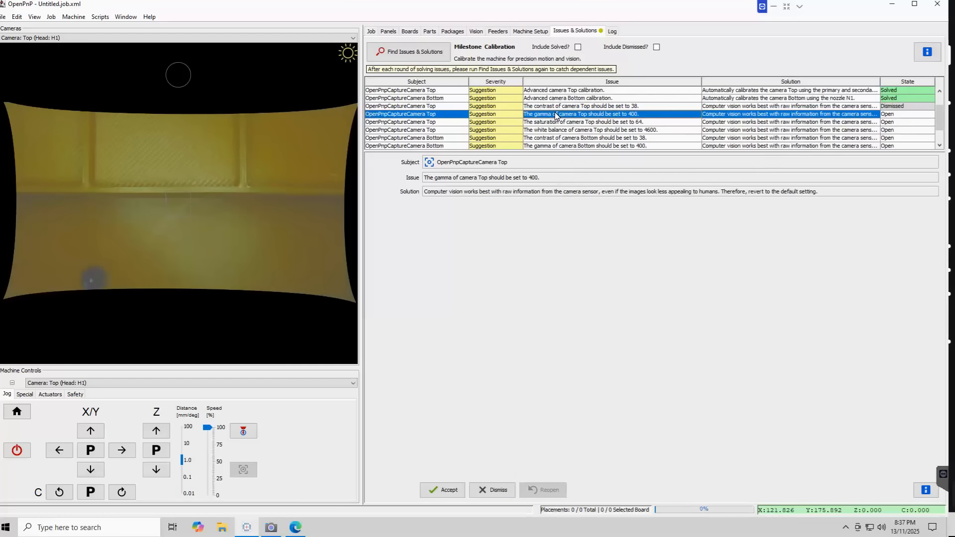
left_click(500, 489)
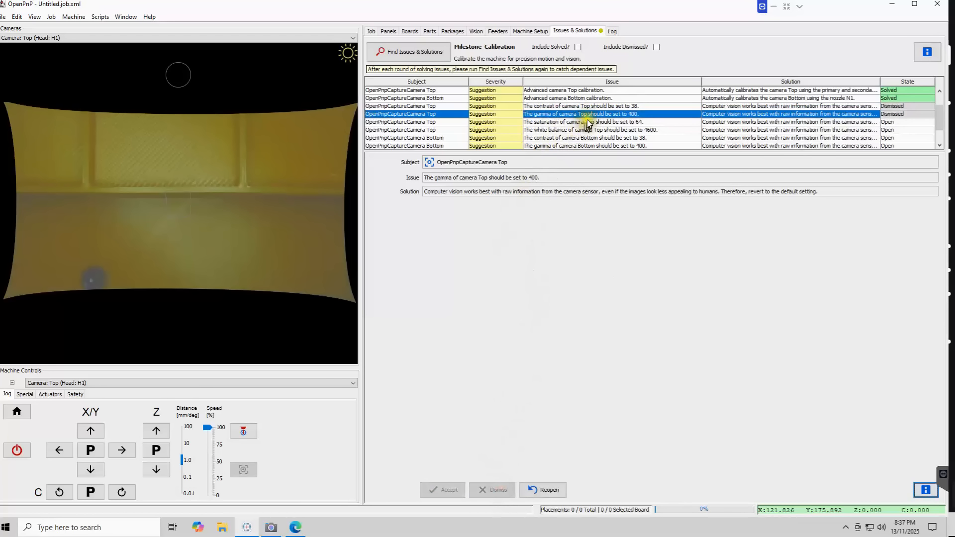
left_click(586, 121)
left_click(497, 484)
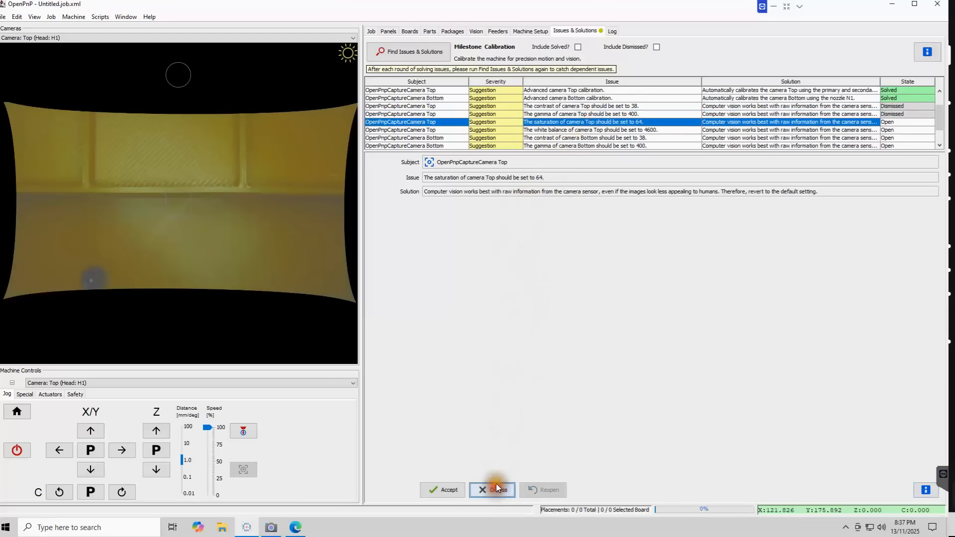
left_click(603, 132)
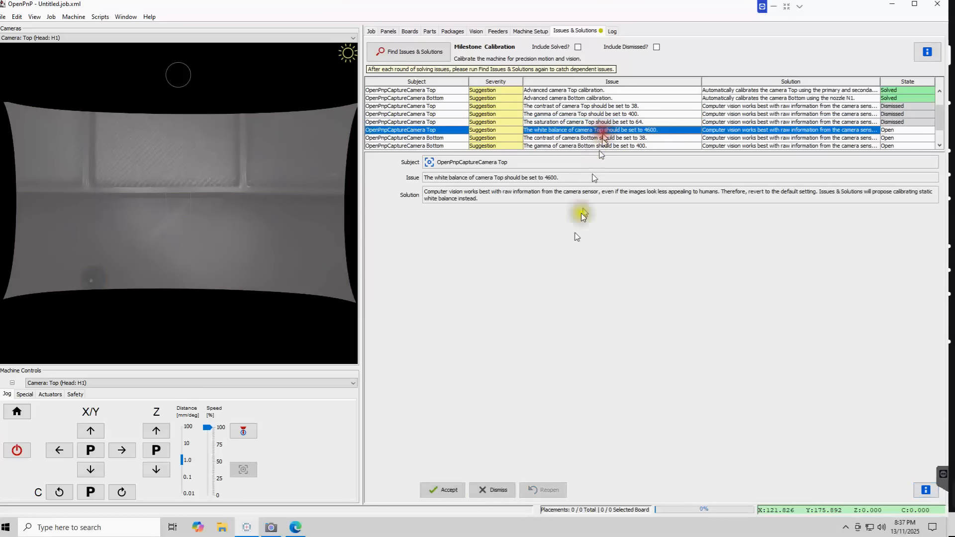
left_click(489, 488)
Dismiss the camera Bottom suggestions for contrast 38, gamma 400, saturation 64 and white balance 4600, and search for issues again
left_click(567, 139)
left_click(493, 489)
left_click(568, 146)
left_click(492, 488)
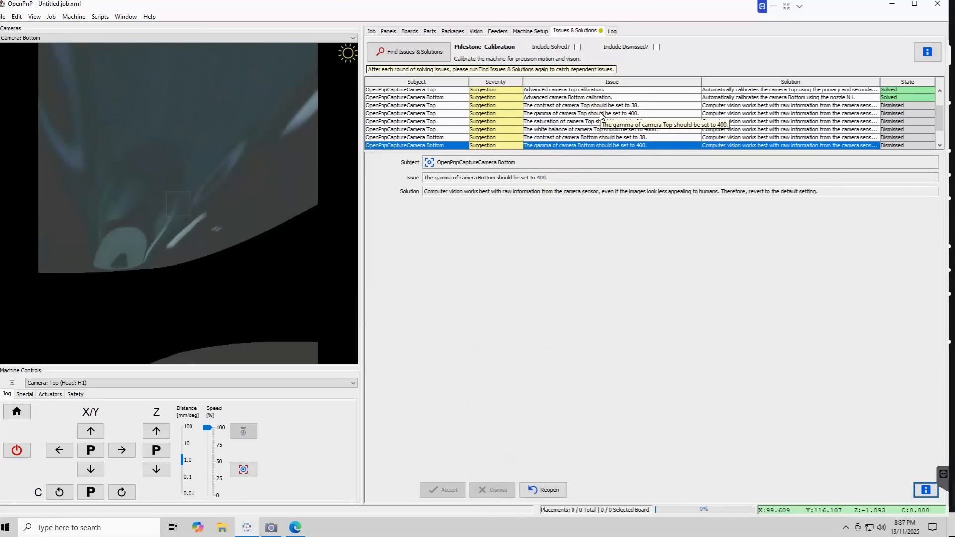
scroll(600, 112, "down", 2)
left_click(595, 128)
left_click(487, 488)
left_click(567, 137)
left_click(486, 490)
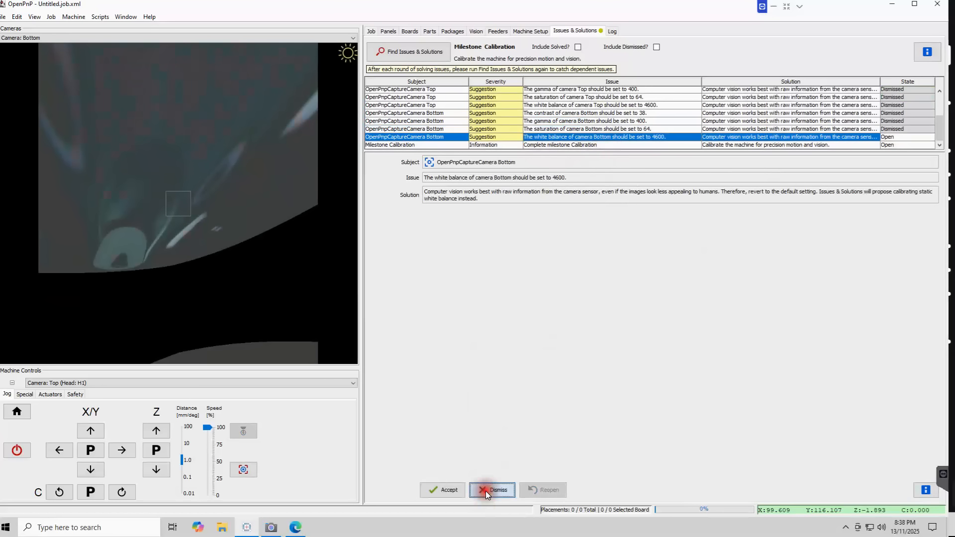
left_click(408, 53)
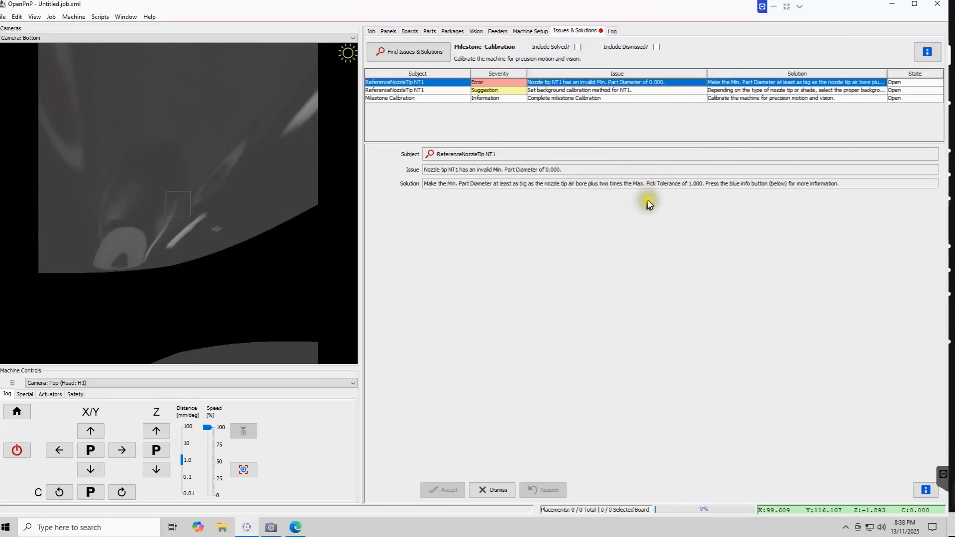
Apply a minimum part diameter of 1.000 to nozzle tip NT1 in the machine setup and search for issues again
left_click(530, 31)
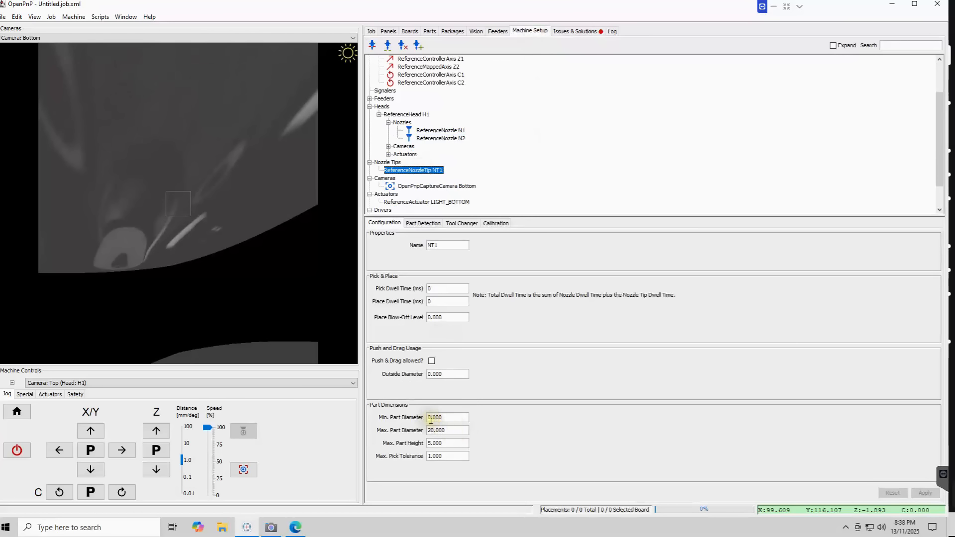
triple_click(431, 419)
type("1.000")
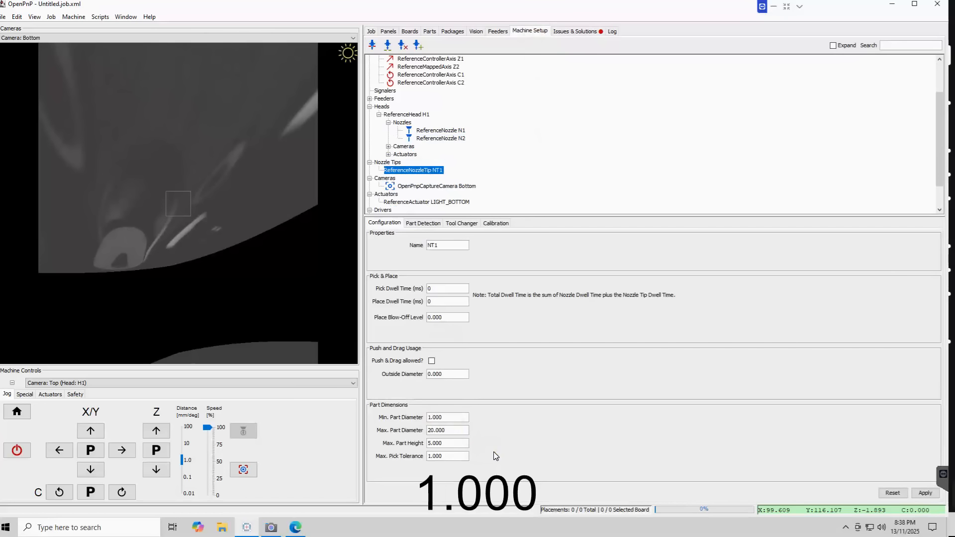
left_click(924, 493)
left_click(575, 31)
left_click(410, 52)
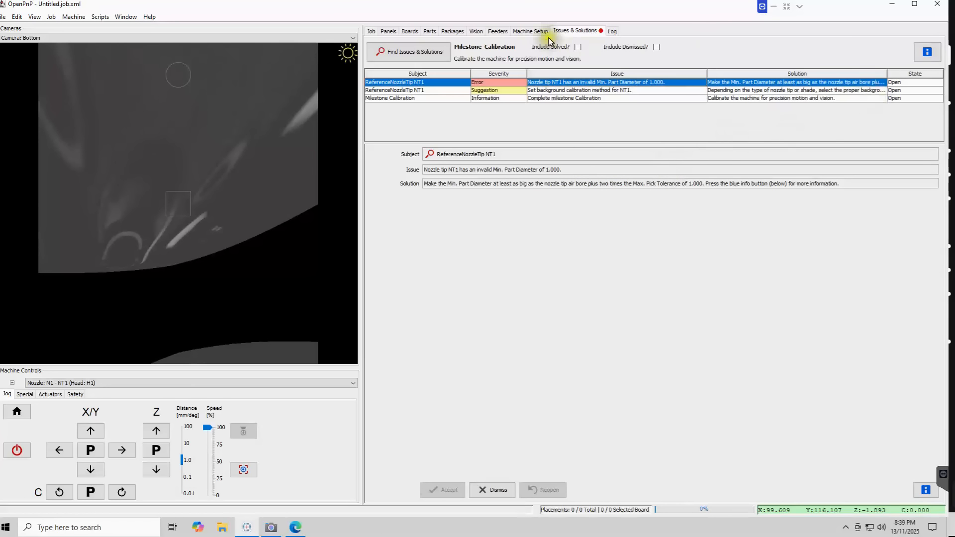
Apply a minimum part diameter of 2.500 to nozzle tip NT1 and recheck the calibration issues
left_click(530, 31)
key("Return")
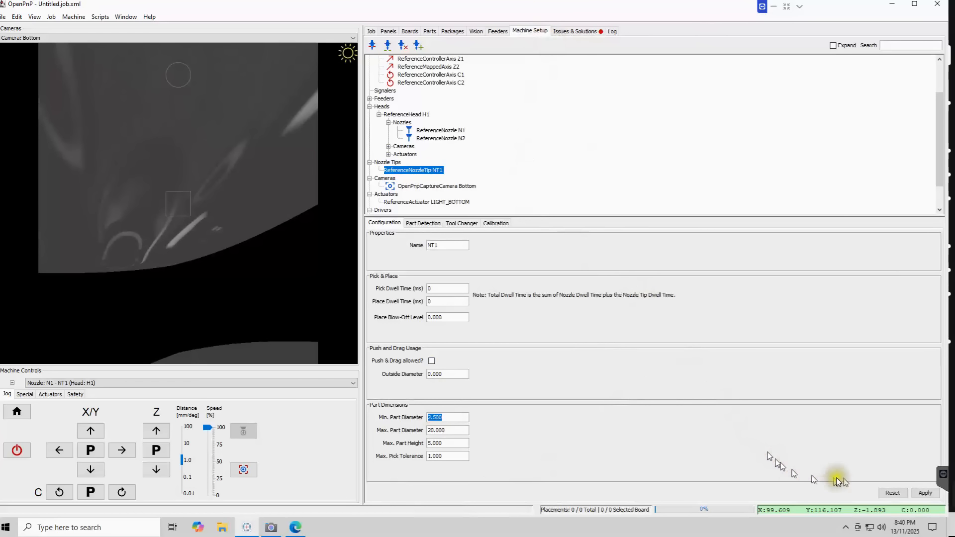
left_click(923, 492)
left_click(575, 30)
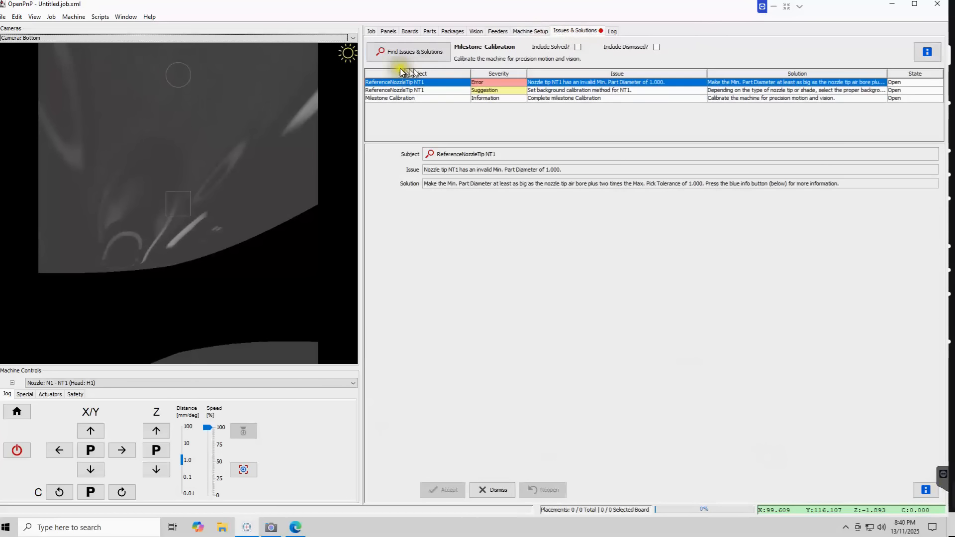
left_click(408, 51)
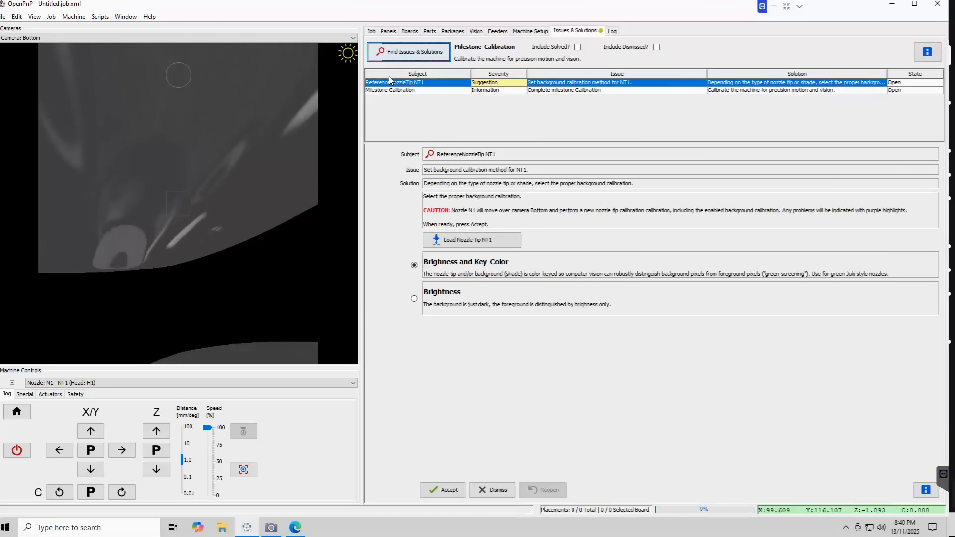
Load nozzle tip NT1 and accept its background calibration using the Brightness and Key-Color method
left_click(508, 241)
left_click(448, 491)
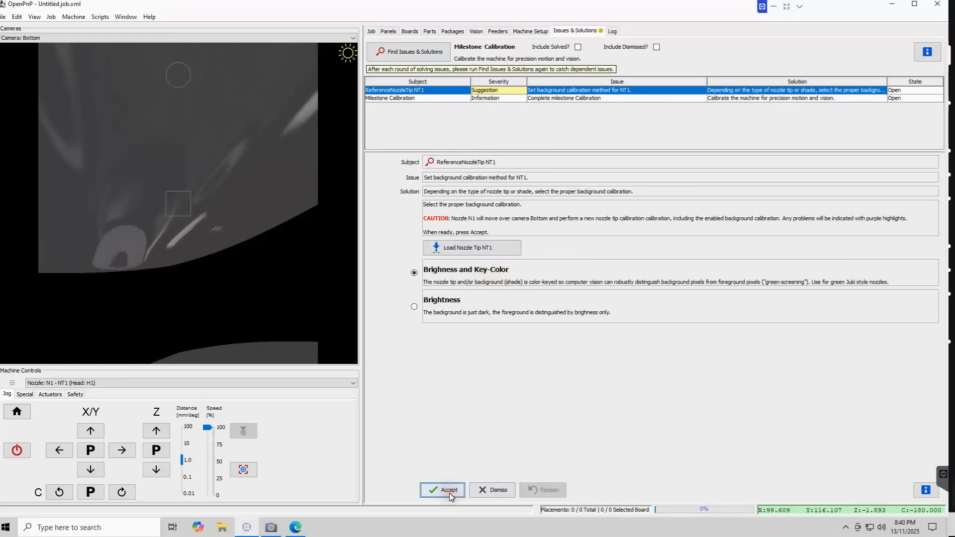
Home the machine and jog nozzle N1 in the positive Y direction to about Y 125.107
left_click(493, 314)
left_click(9, 396)
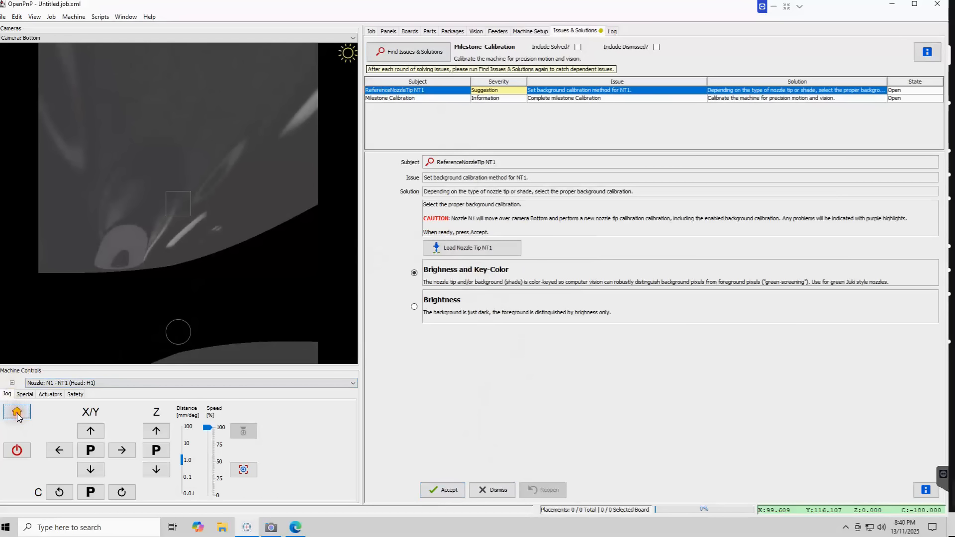
left_click(17, 412)
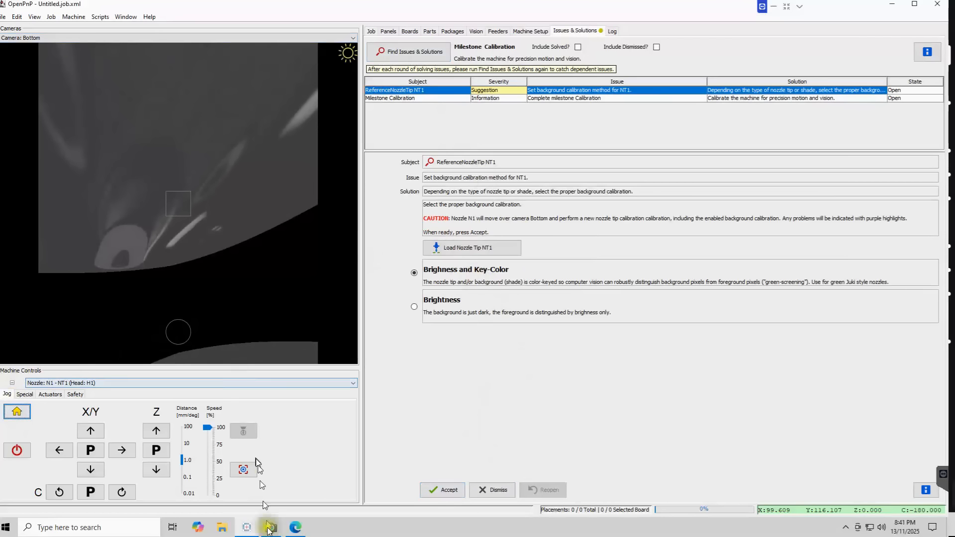
key("Return")
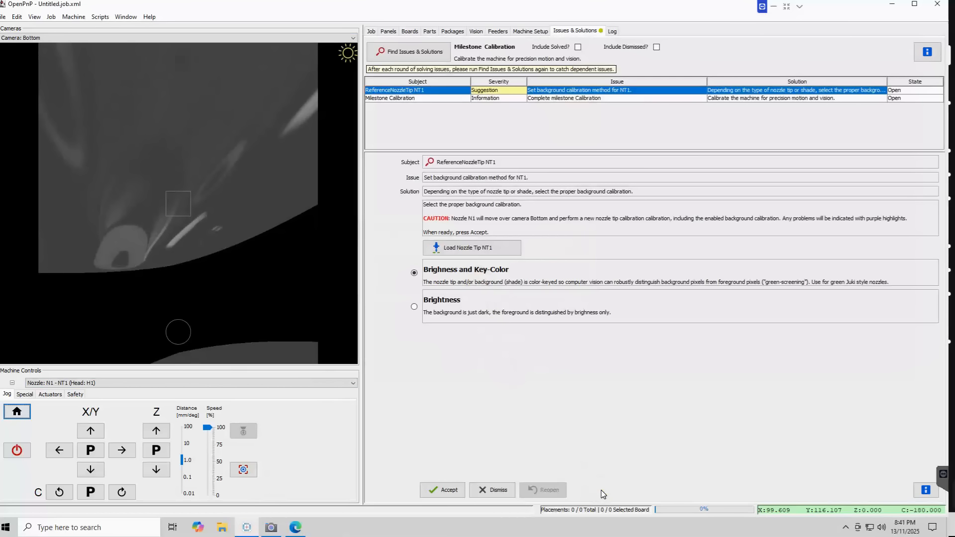
left_click(99, 429)
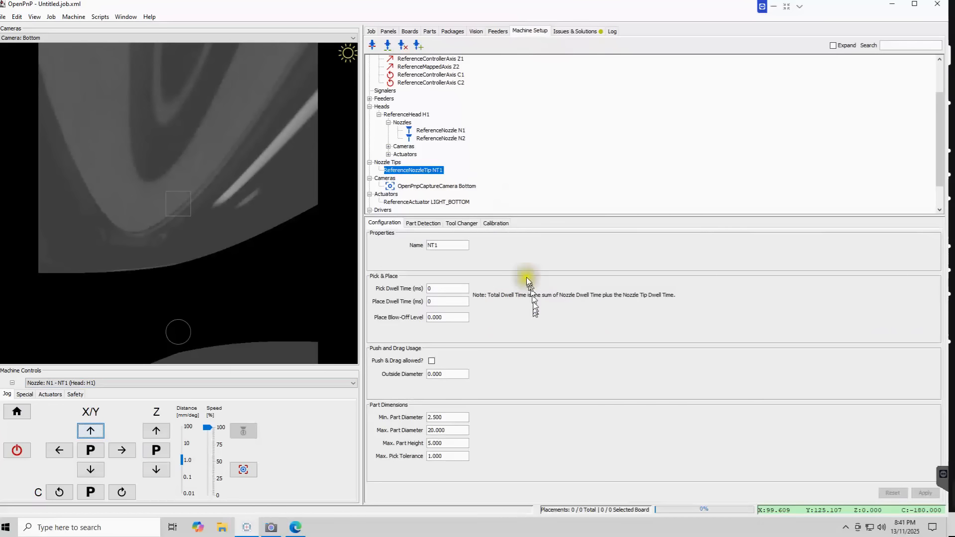
Review camera Bottom's advanced calibration results and disable the advanced calibration that overrides its old-style image transforms and distortion correction
left_click(640, 223)
left_click(691, 223)
scroll(685, 442, "down", 3)
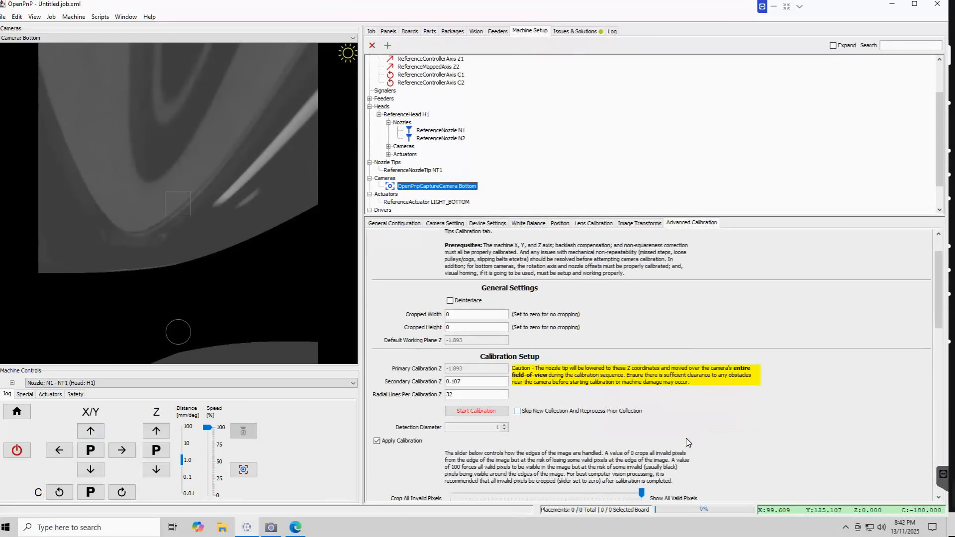
scroll(685, 440, "down", 15)
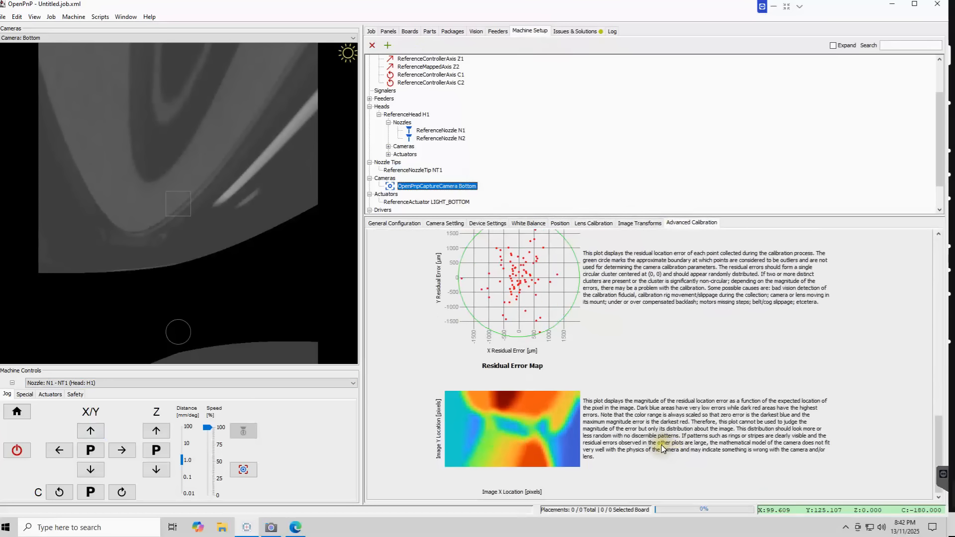
scroll(660, 445, "up", 15)
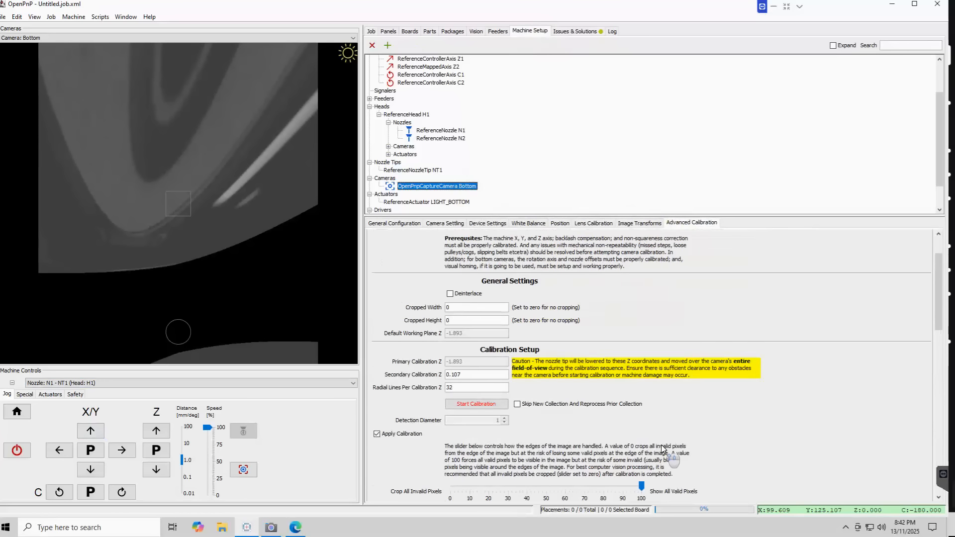
scroll(661, 447, "up", 2)
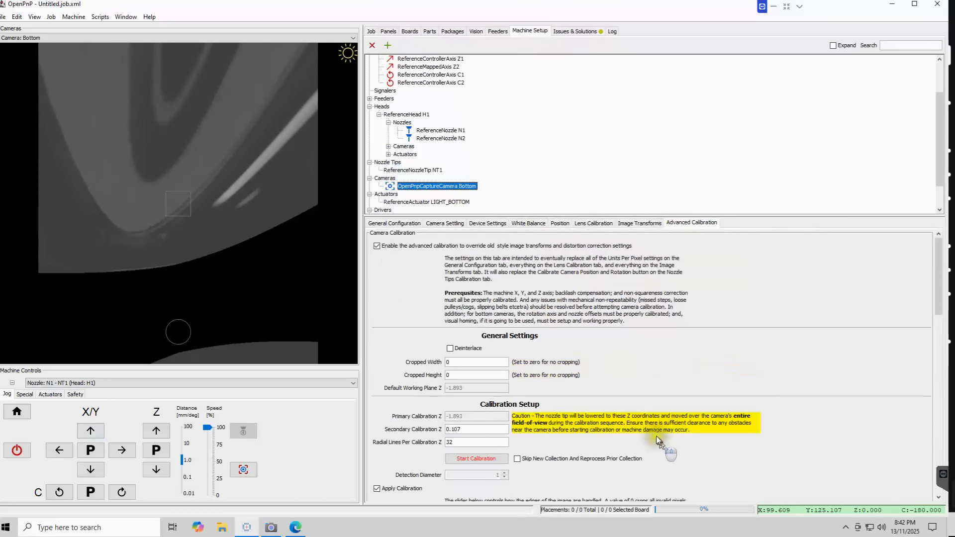
left_click(379, 247)
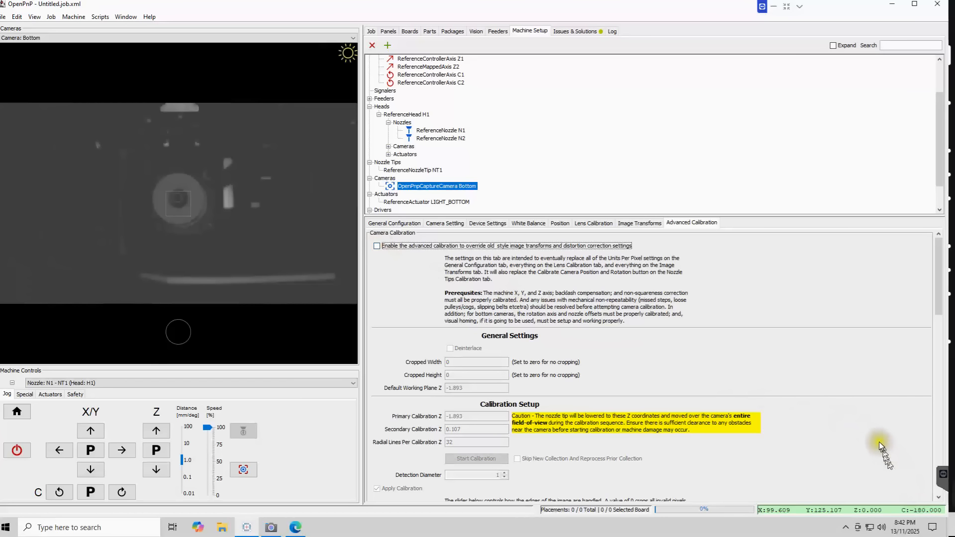
scroll(879, 444, "down", 5)
scroll(879, 444, "up", 5)
scroll(895, 449, "down", 5)
left_click(639, 223)
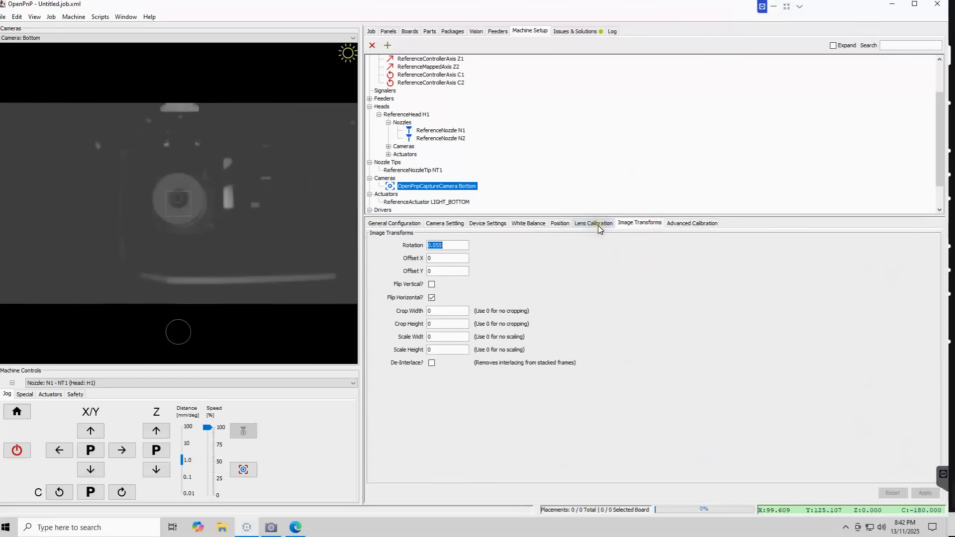
left_click(559, 223)
Dismiss the advanced camera Bottom calibration issue, recheck the issues and complete the Calibration milestone by proceeding to Production
left_click(575, 31)
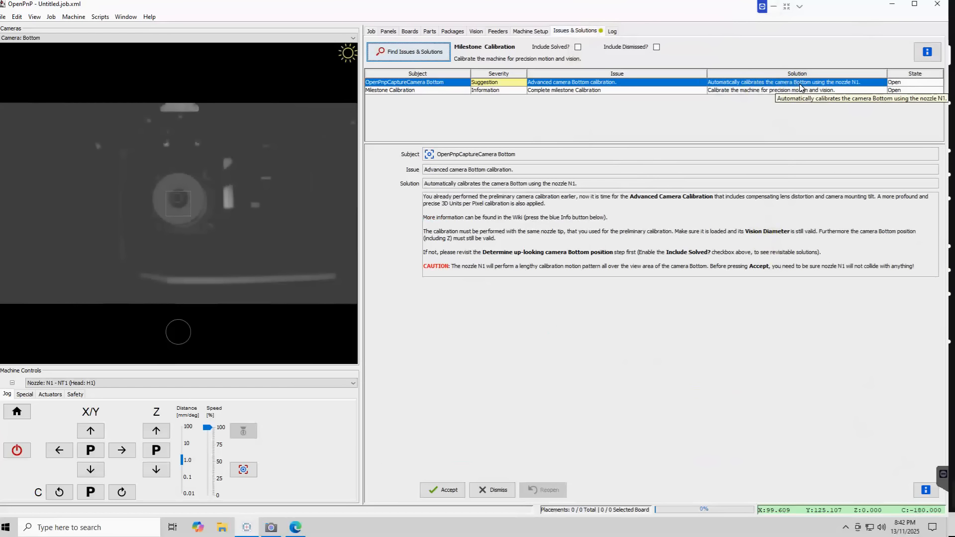
left_click(497, 490)
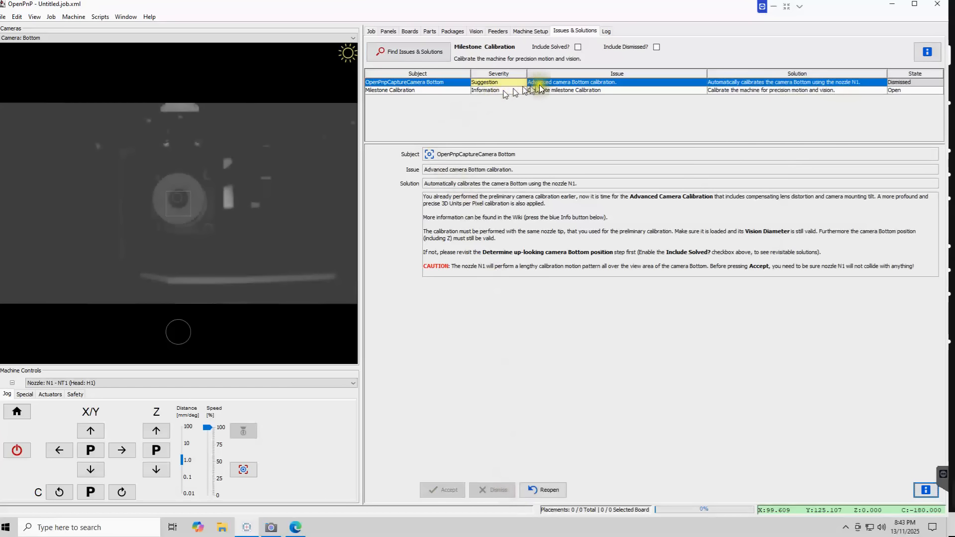
left_click(431, 52)
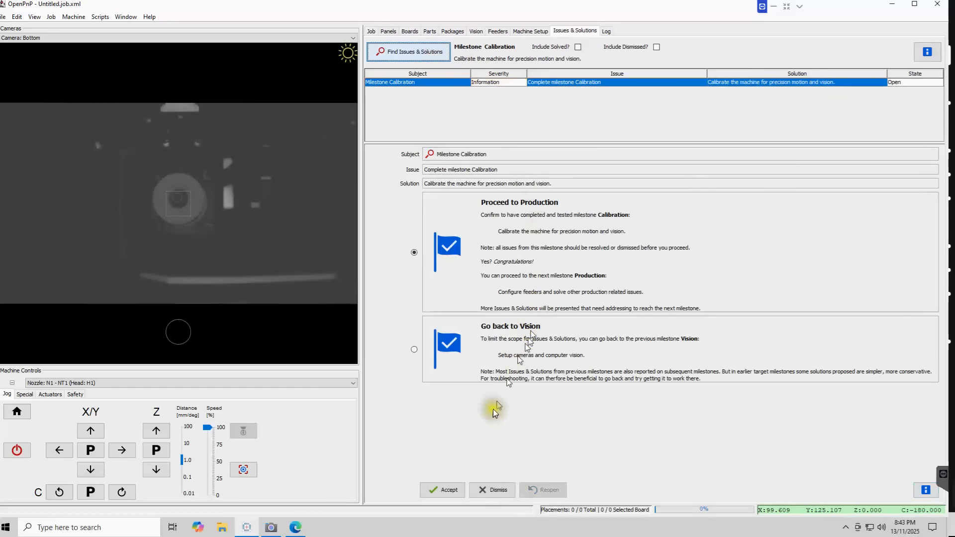
left_click(446, 489)
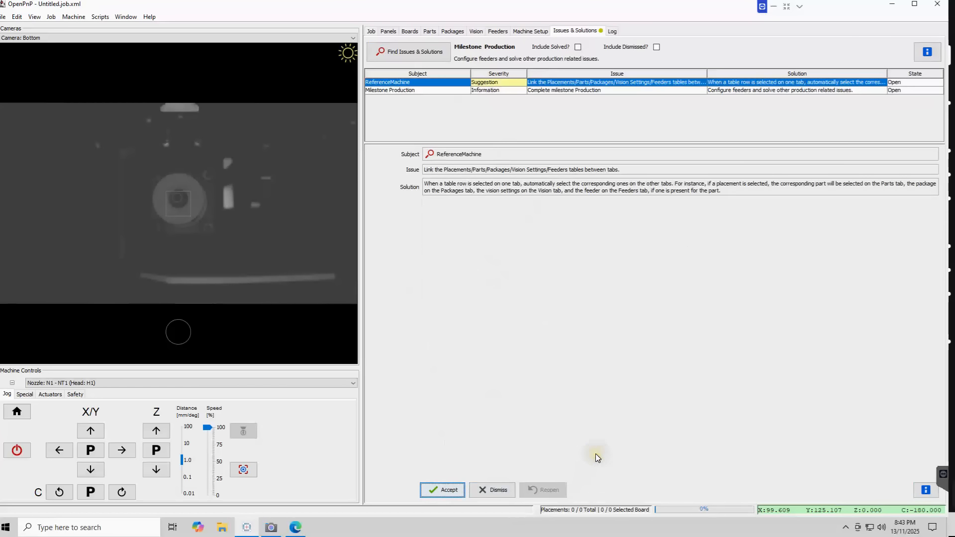